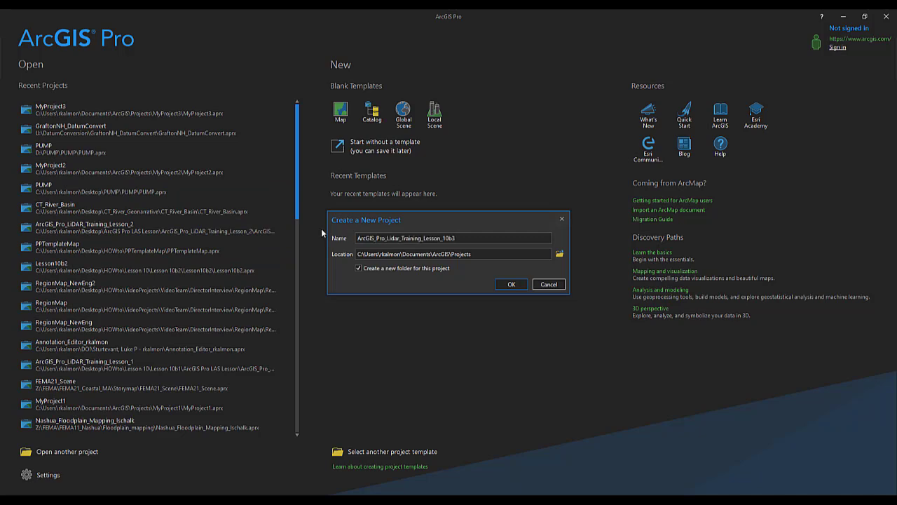
Step: Create the project ArcGIS_Pro_Lidar_Training_Lesson_10b3 in the ArcGIS Pro LAS Lesson folder under Downloads
left_click(559, 256)
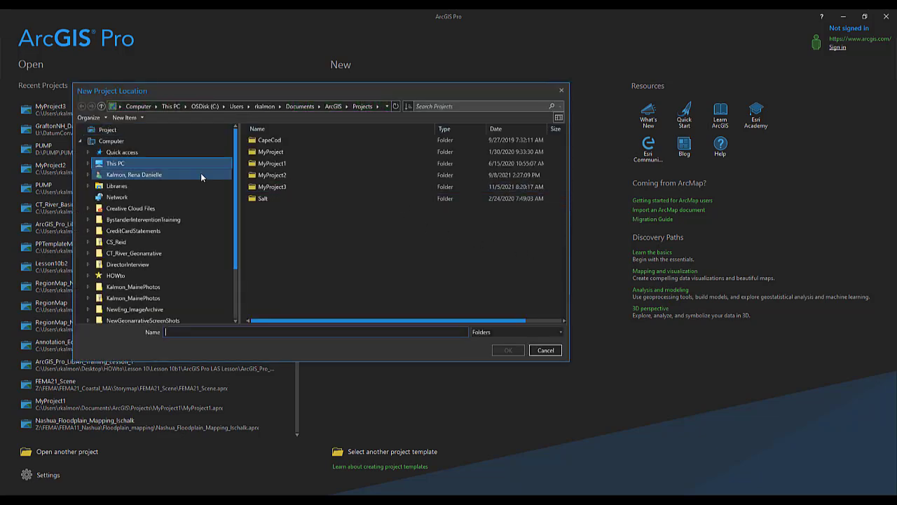
left_click(130, 166)
double_click(272, 175)
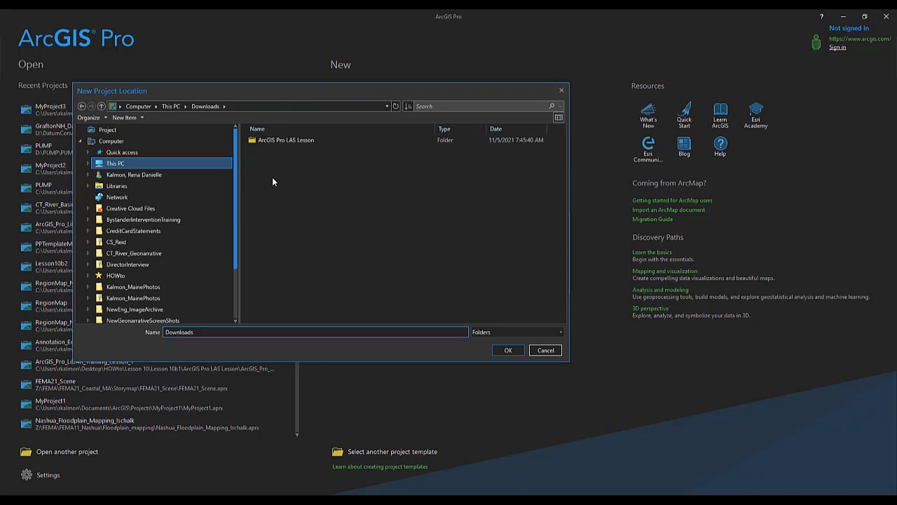
left_click(283, 142)
left_click(508, 349)
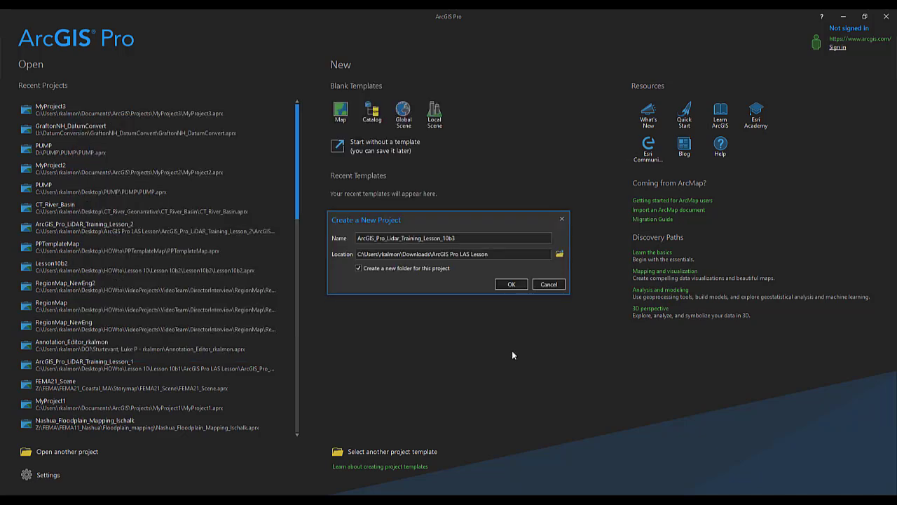
left_click(511, 284)
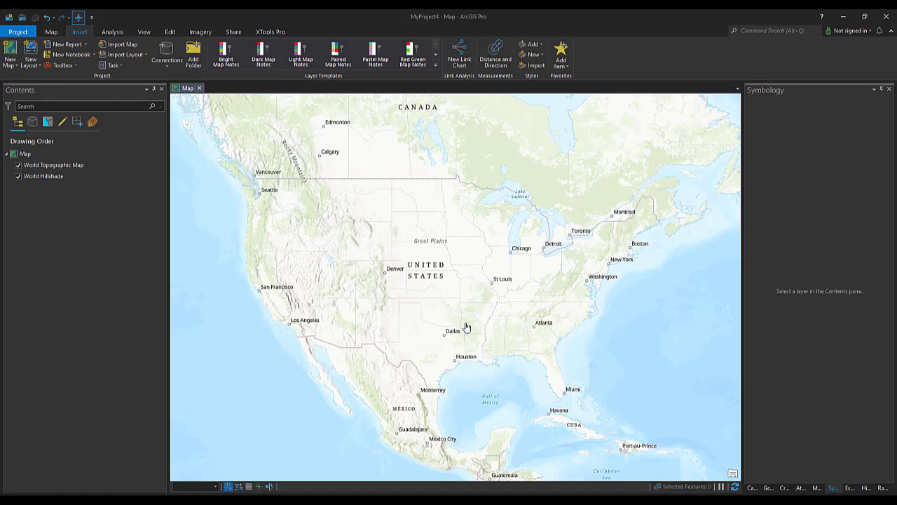
Step: Add all the .las files from the LAS_Tiles folder to the map
left_click(54, 35)
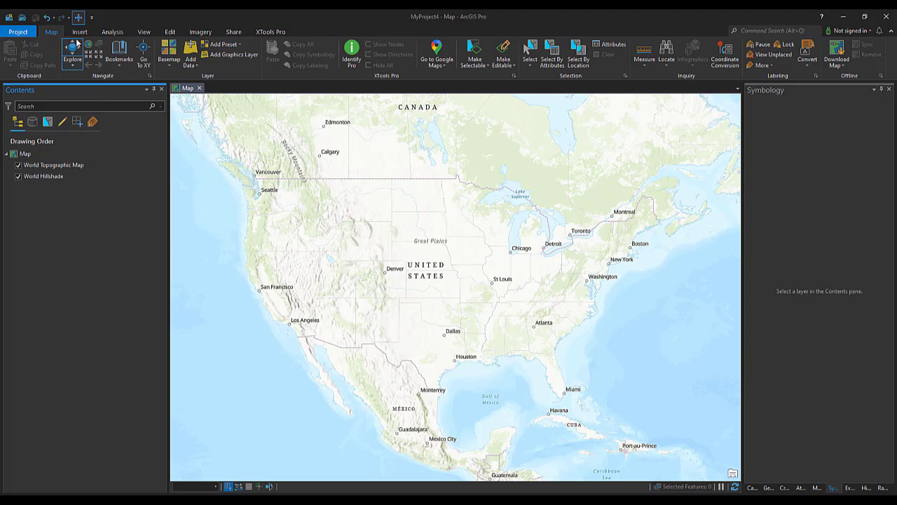
left_click(168, 64)
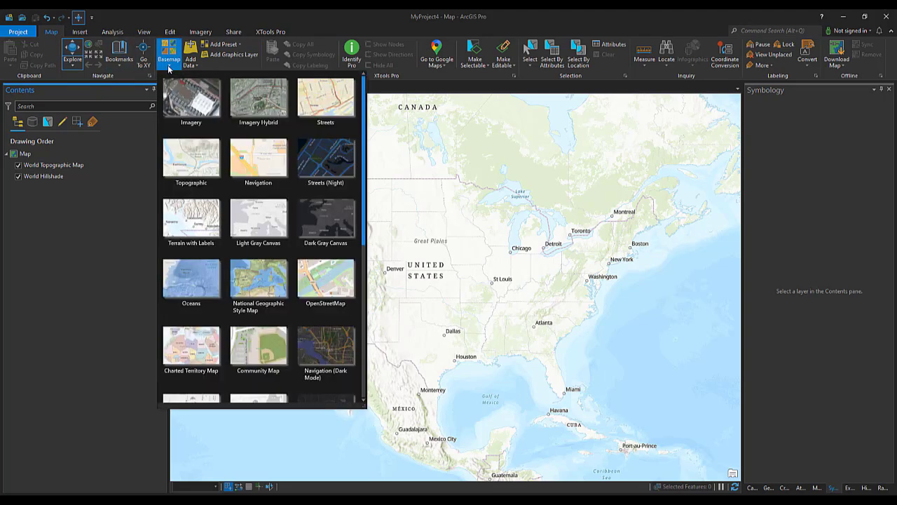
left_click(168, 65)
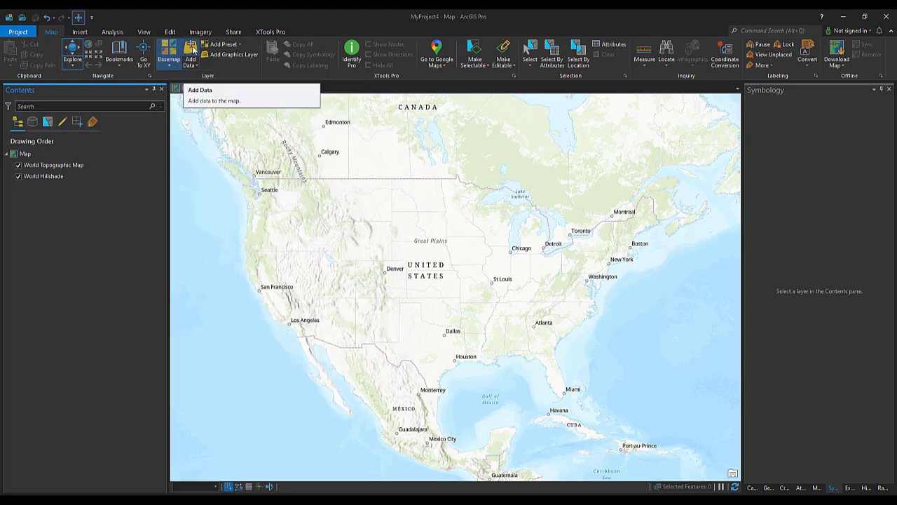
left_click(191, 50)
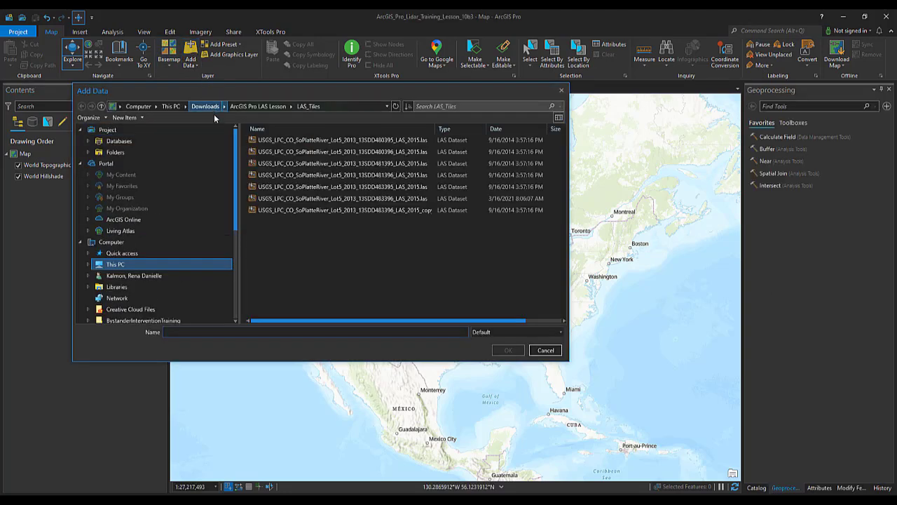
left_click(281, 143)
left_click(303, 211, "shift")
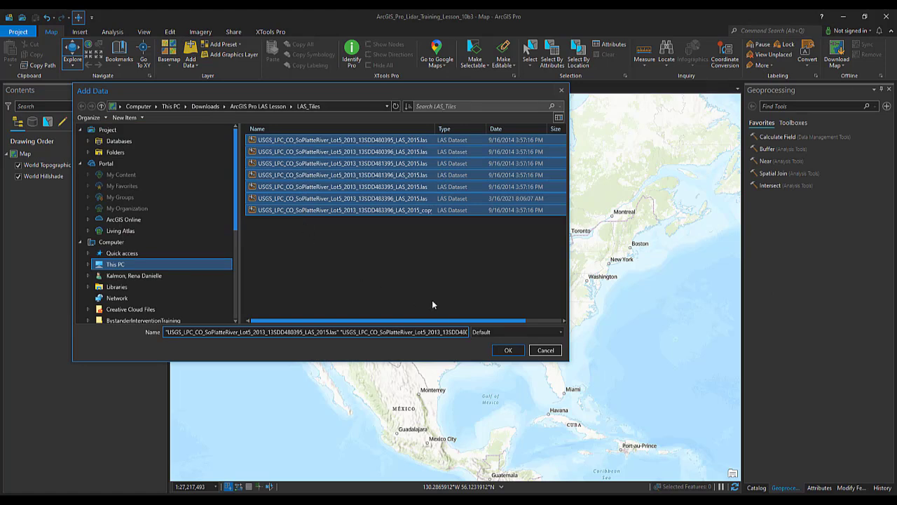
left_click(508, 350)
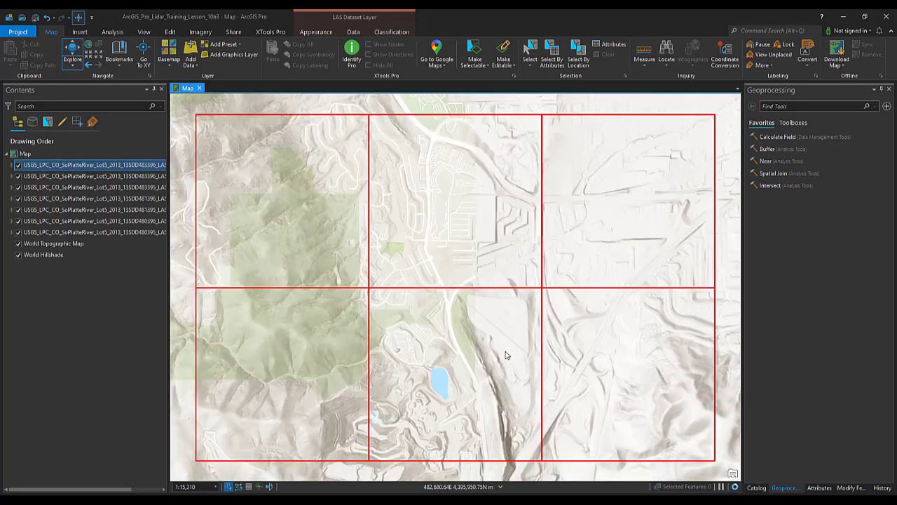
Step: Start a new shapefile in the project folder, named Lesson_10b3_AOI with Polygon geometry
left_click(144, 32)
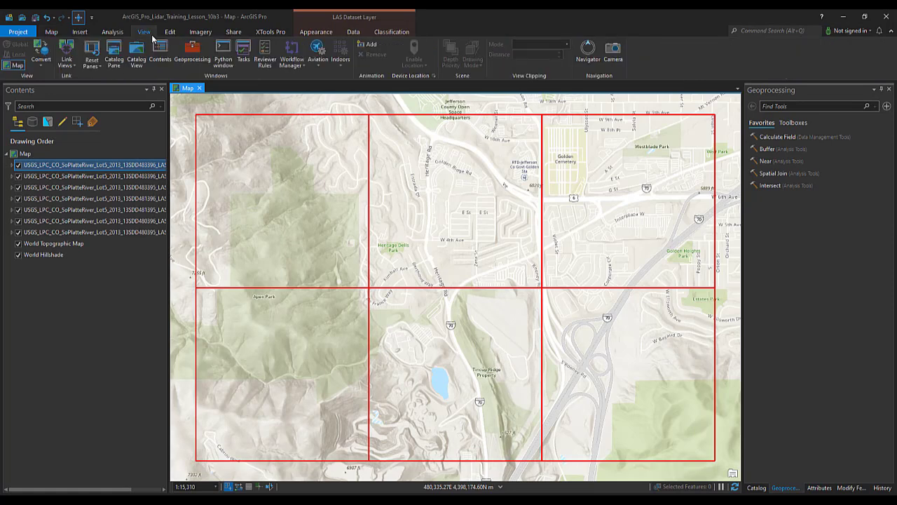
left_click(114, 53)
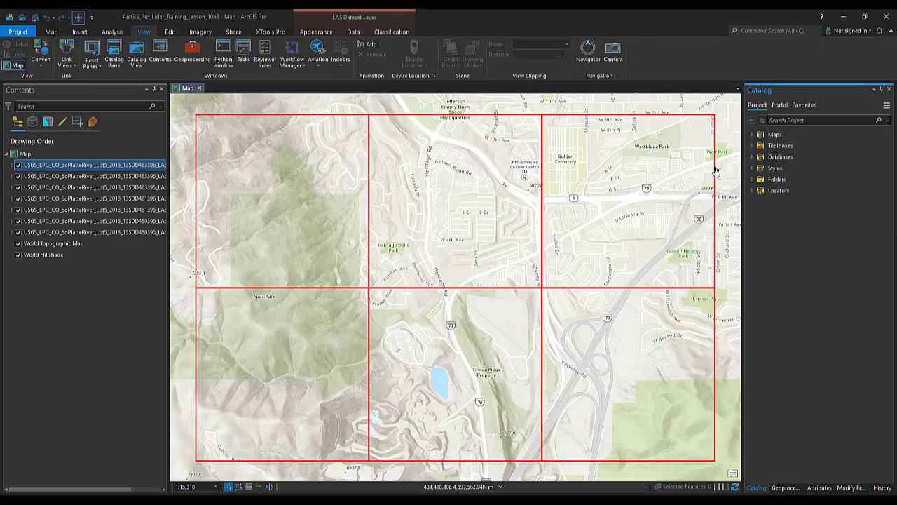
left_click(752, 181)
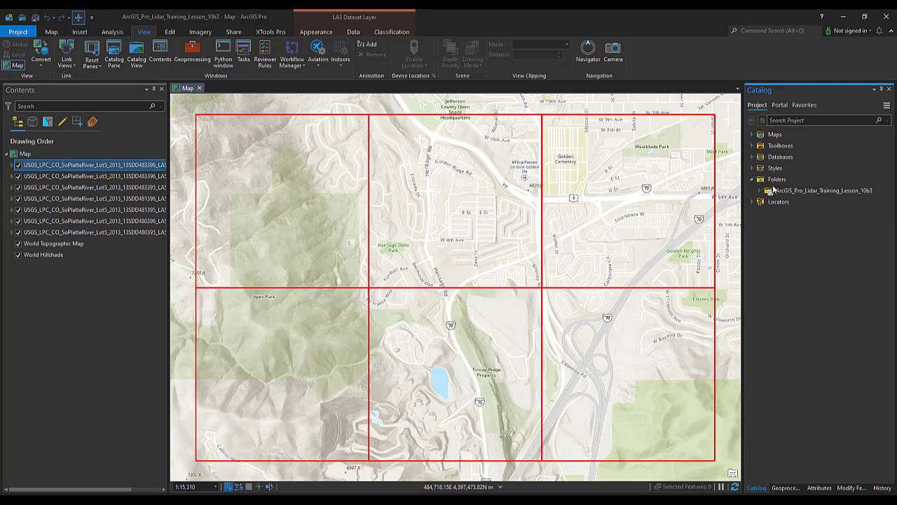
right_click(779, 191)
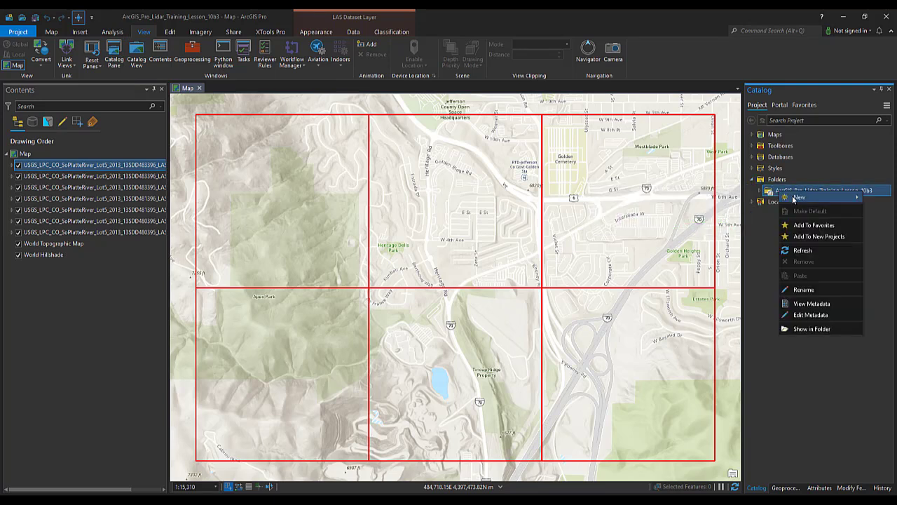
mouse_move(783, 199)
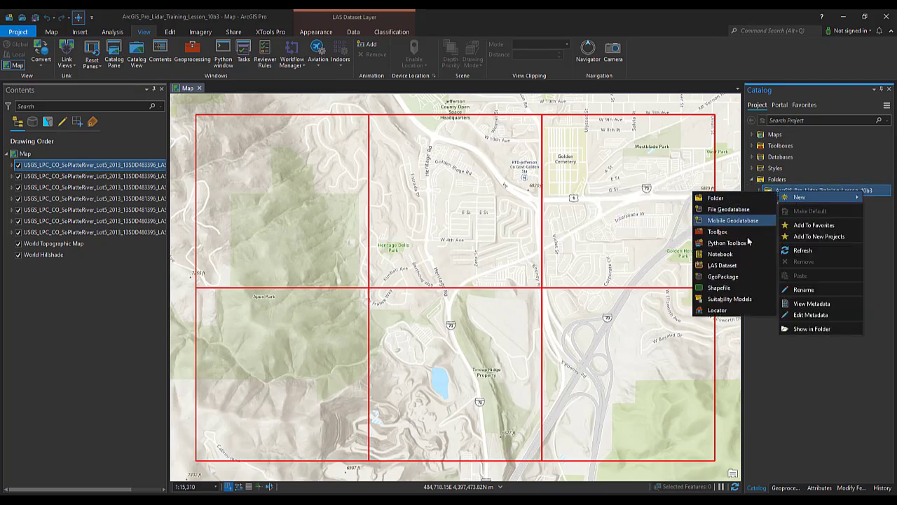
left_click(732, 291)
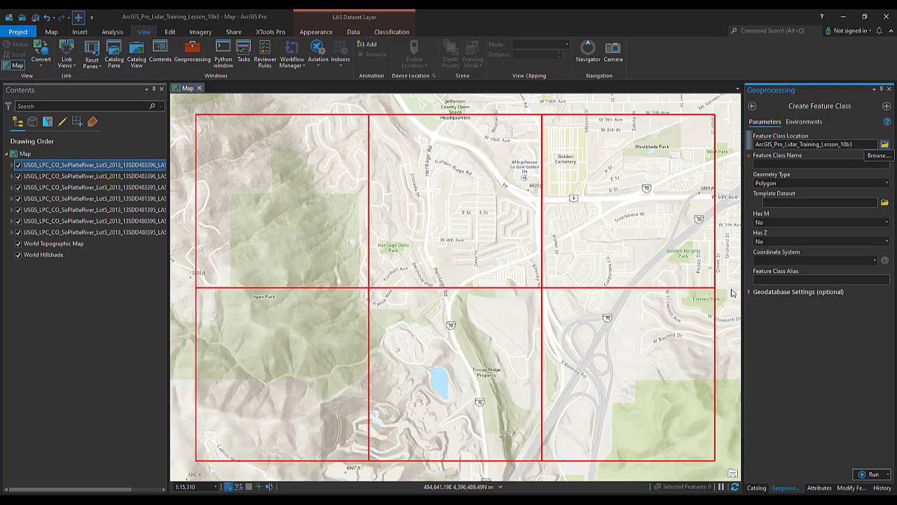
left_click(842, 164)
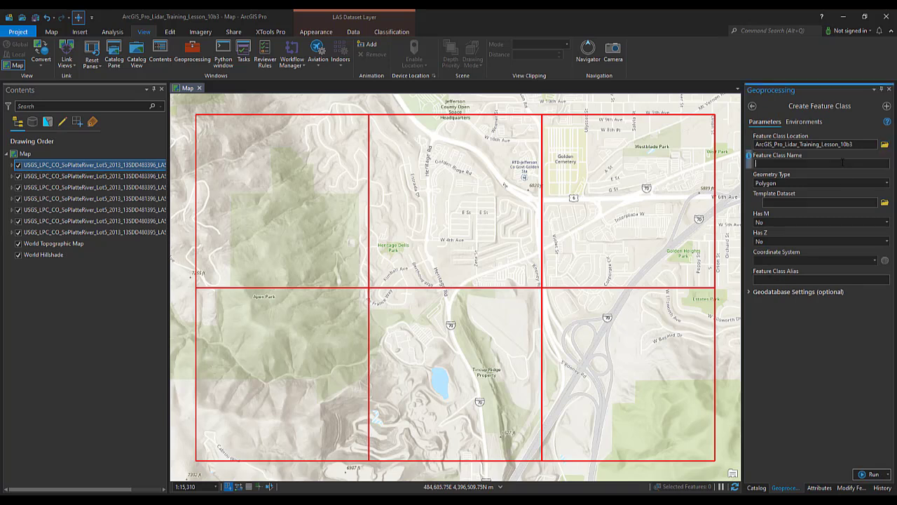
type("Lesson_10b3_AOI")
left_click(887, 183)
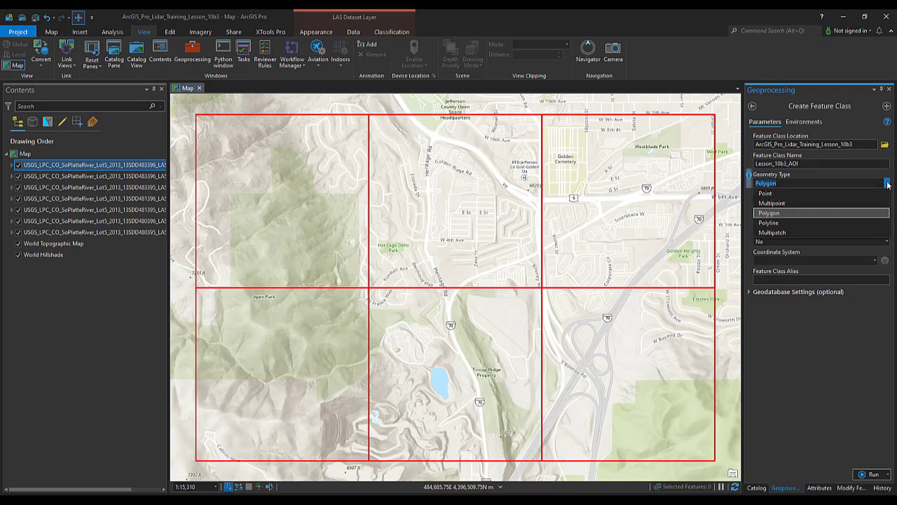
left_click(777, 214)
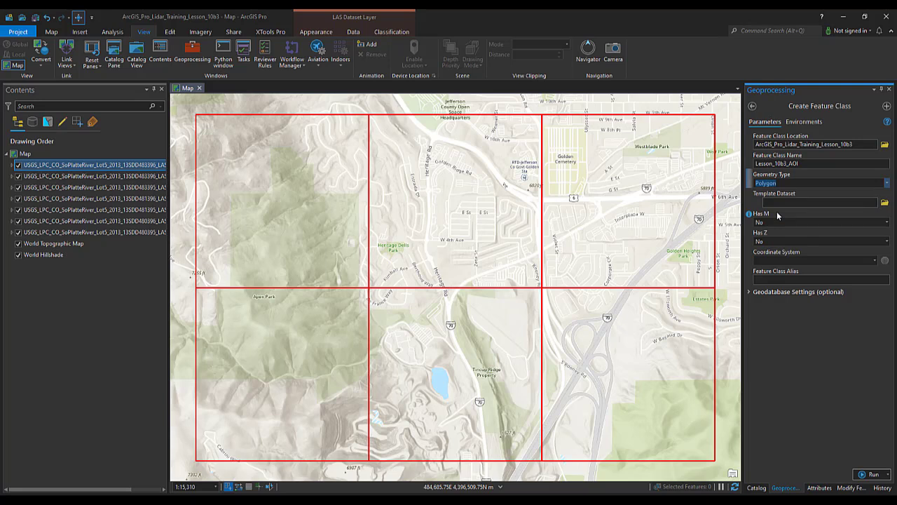
Step: Take the coordinate system NAD_1983_UTM_Zone_13N / VCS:NAVD88 from the 13SDD483396 LAS tile and create the feature class
left_click(885, 261)
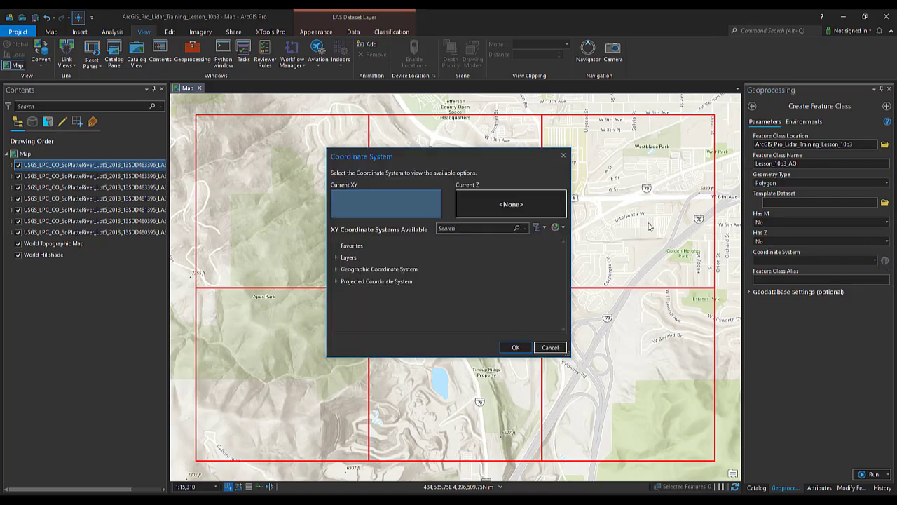
left_click(563, 158)
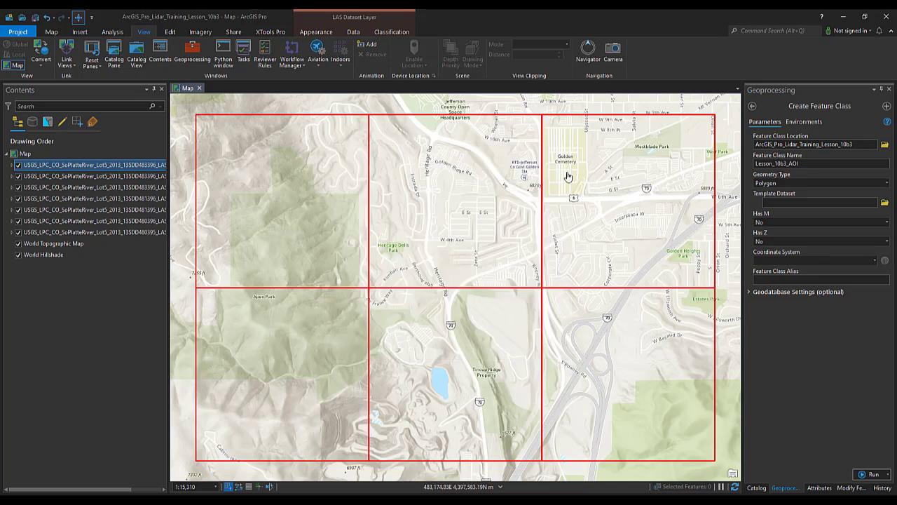
left_click(875, 261)
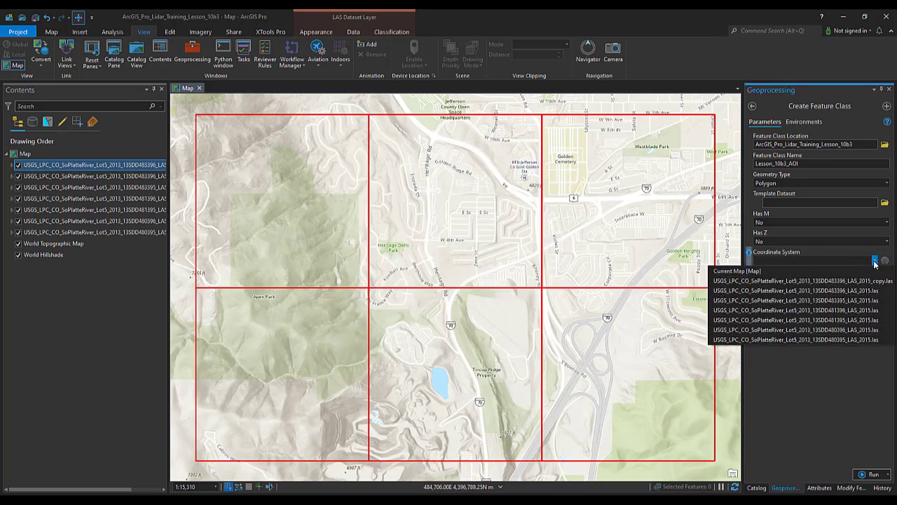
left_click(863, 291)
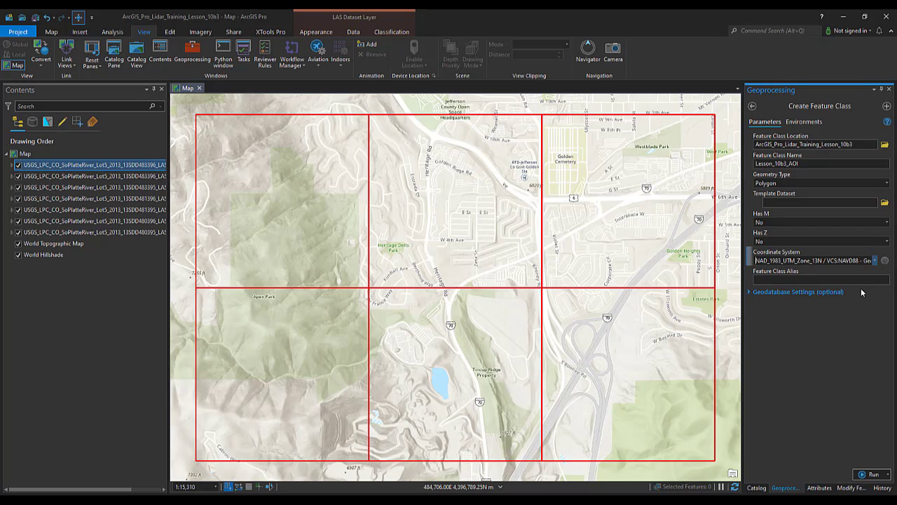
left_click(869, 475)
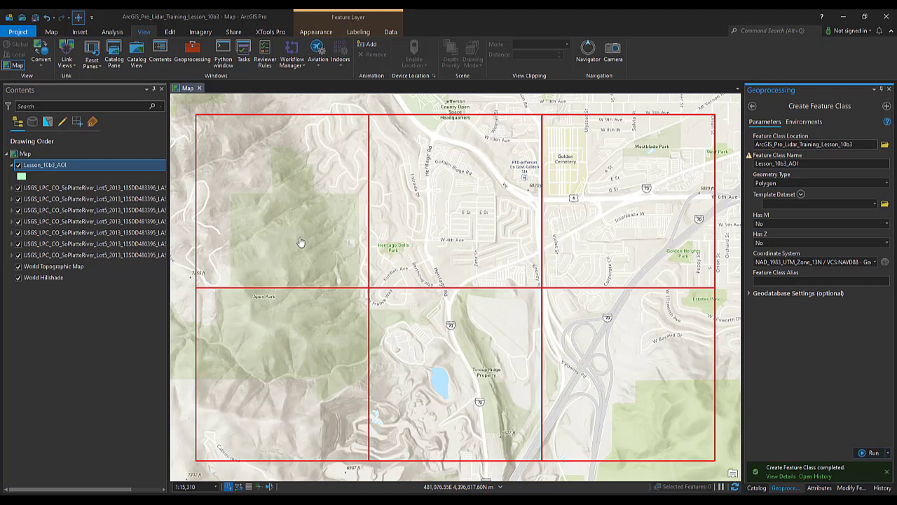
Step: Draw a four-sided Lesson_10b3_AOI polygon from the northwest tile's north edge to the south-middle tile's south edge and the grid's southeast and northeast corners
left_click(170, 32)
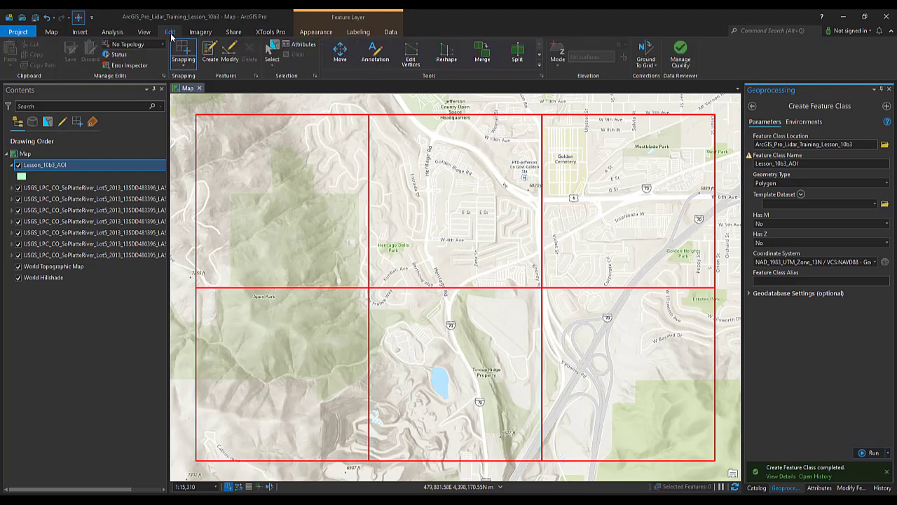
left_click(210, 52)
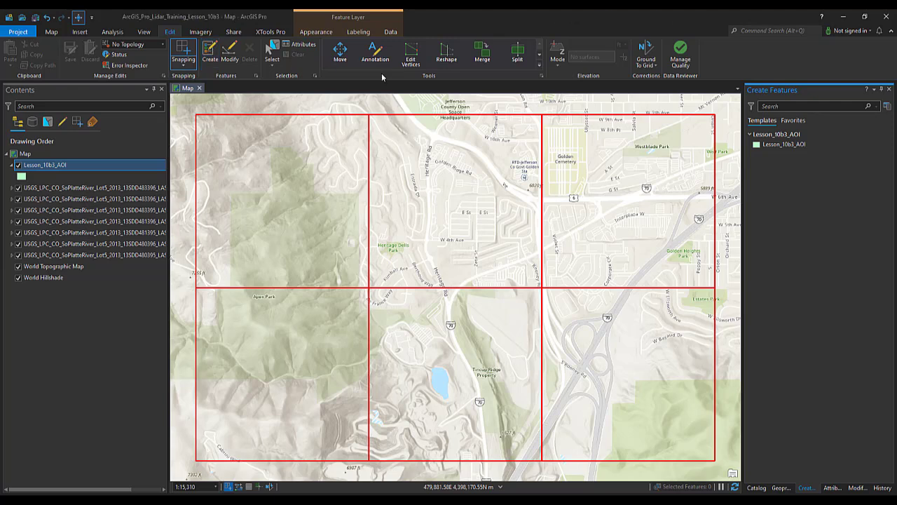
left_click(793, 144)
left_click(759, 163)
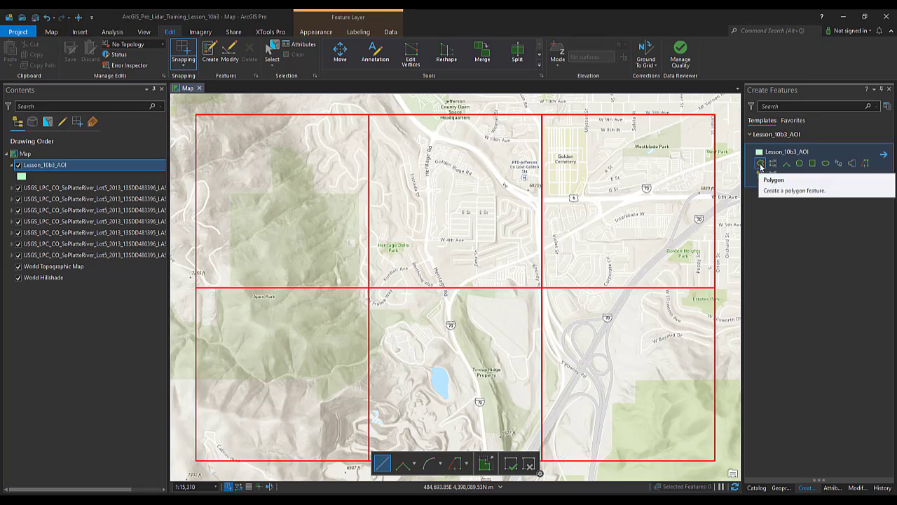
left_click(760, 164)
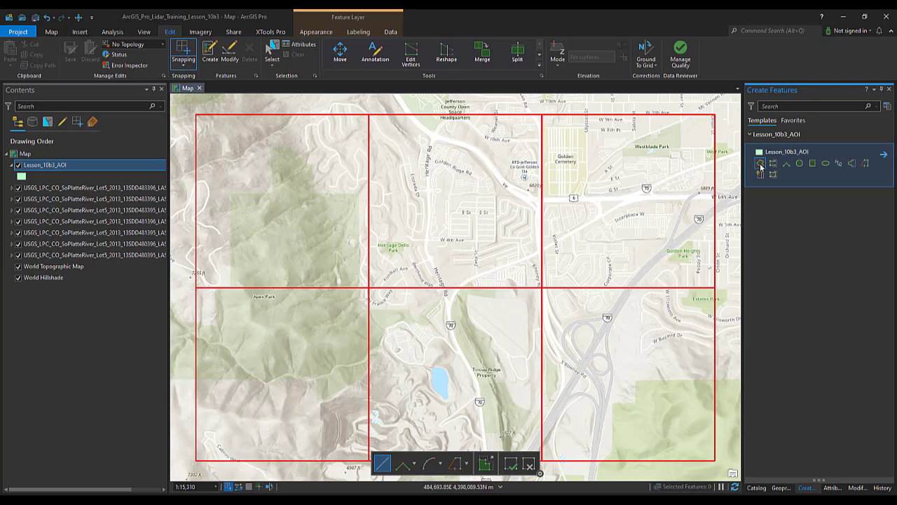
left_click(760, 163)
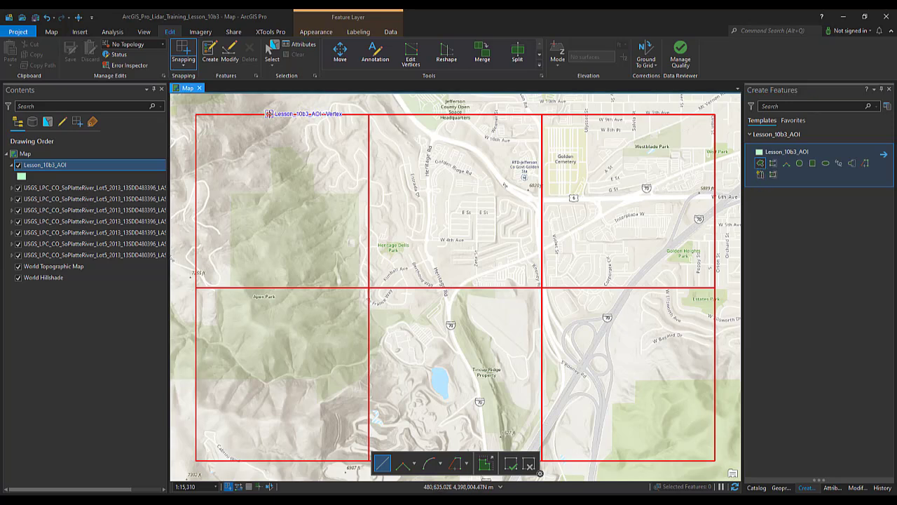
left_click(269, 113)
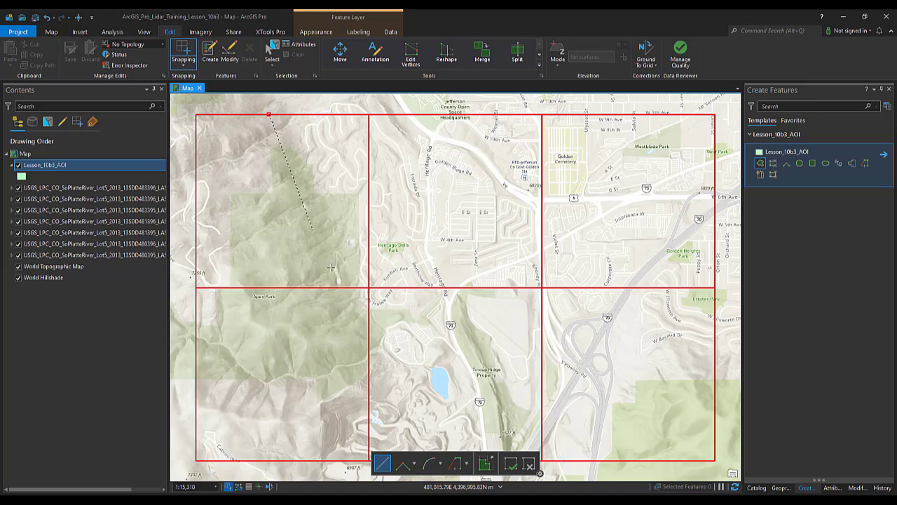
left_click_drag(460, 337, 454, 309)
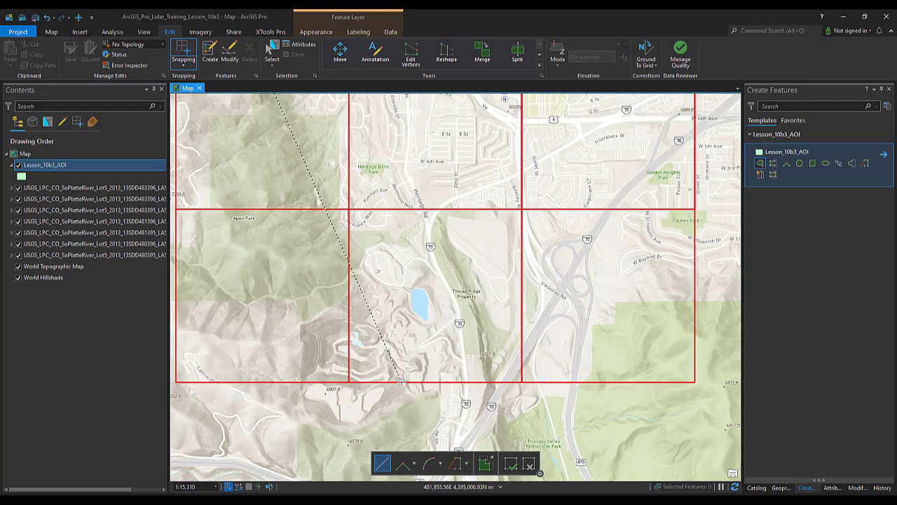
left_click(401, 382)
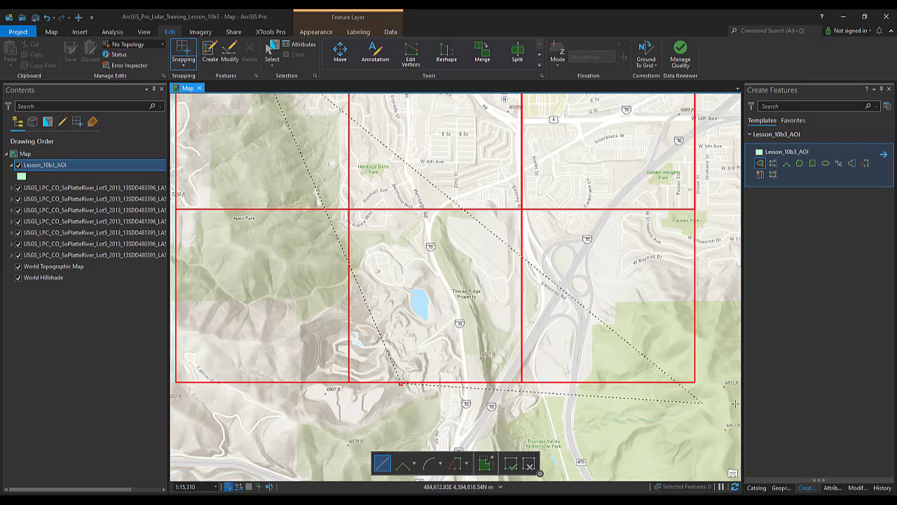
left_click(694, 382)
left_click_drag(717, 320, 698, 464)
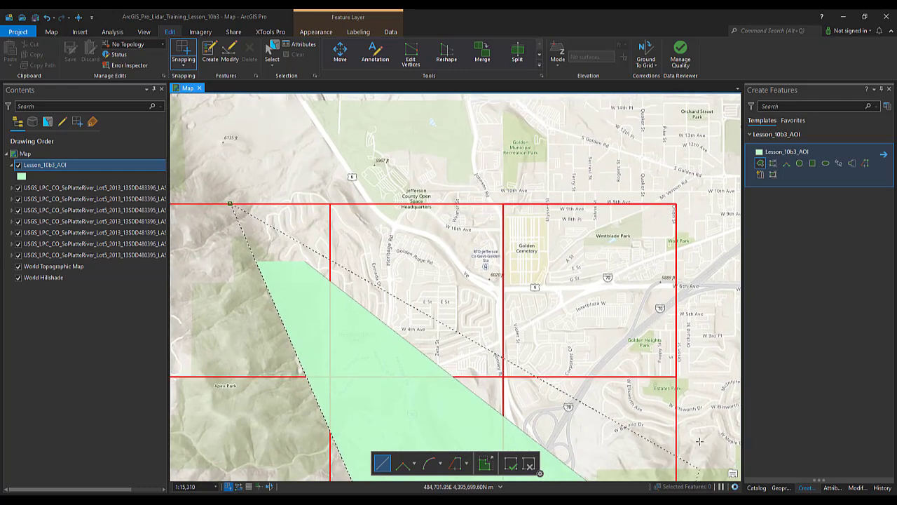
double_click(677, 203)
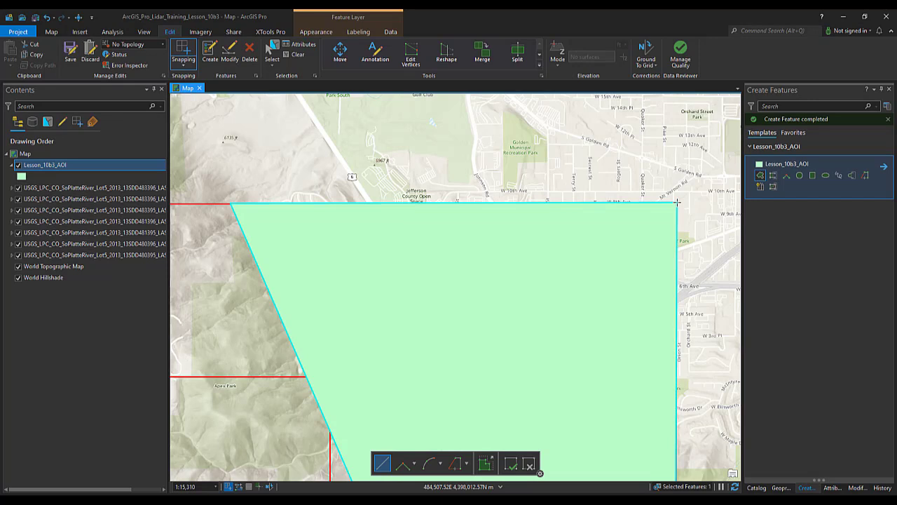
Step: Save all edits and give the Lesson_10b3_AOI layer the second Black Outline symbol from the ArcGIS 2D gallery
left_click(71, 52)
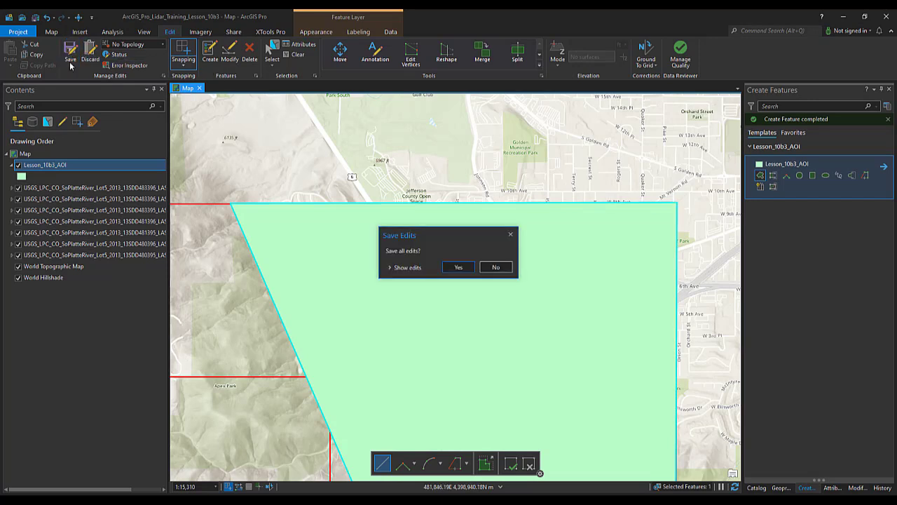
left_click(459, 269)
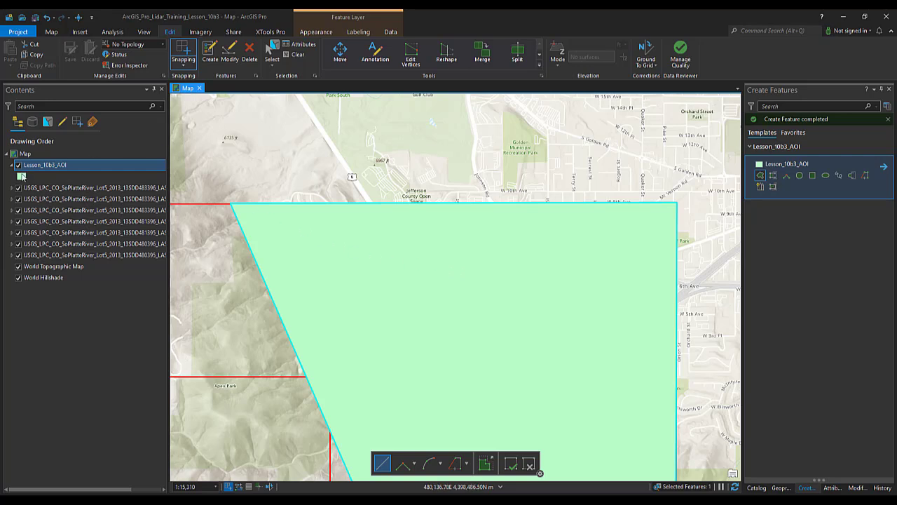
left_click(22, 175)
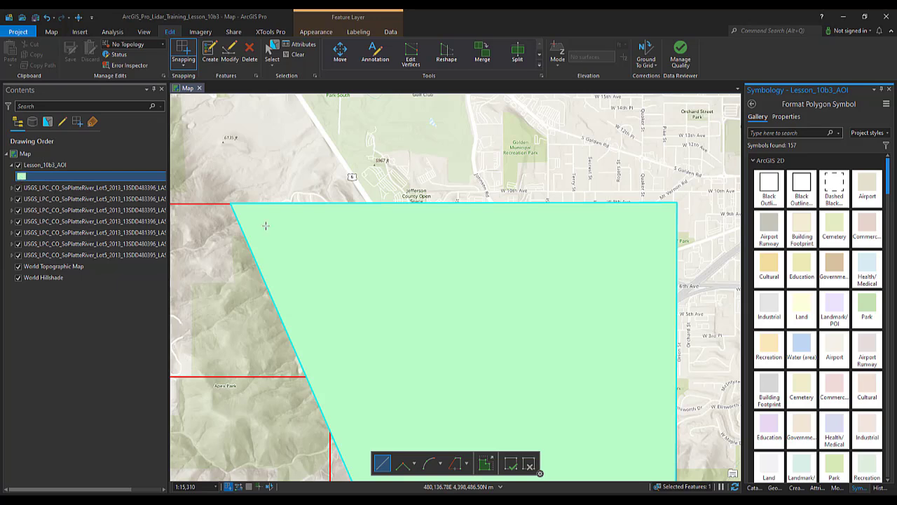
left_click(794, 188)
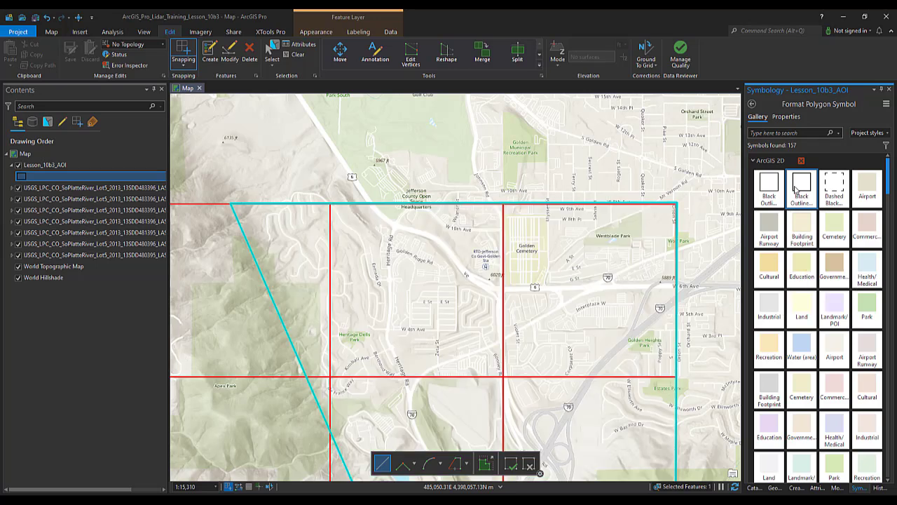
Step: Clear the feature selection and save the project
left_click(295, 56)
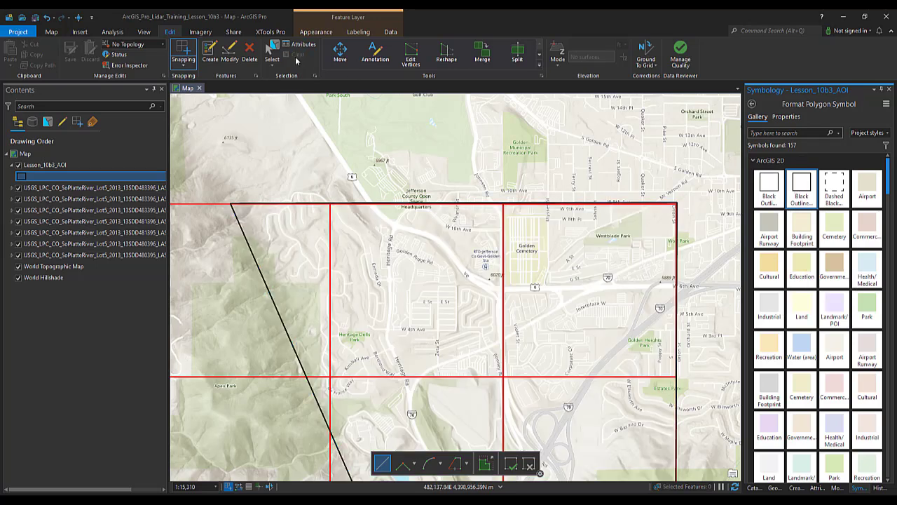
left_click(35, 18)
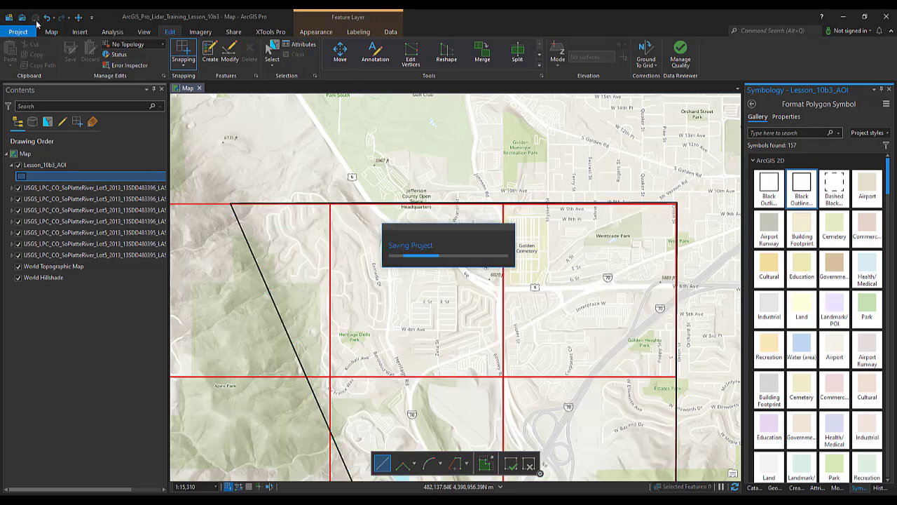
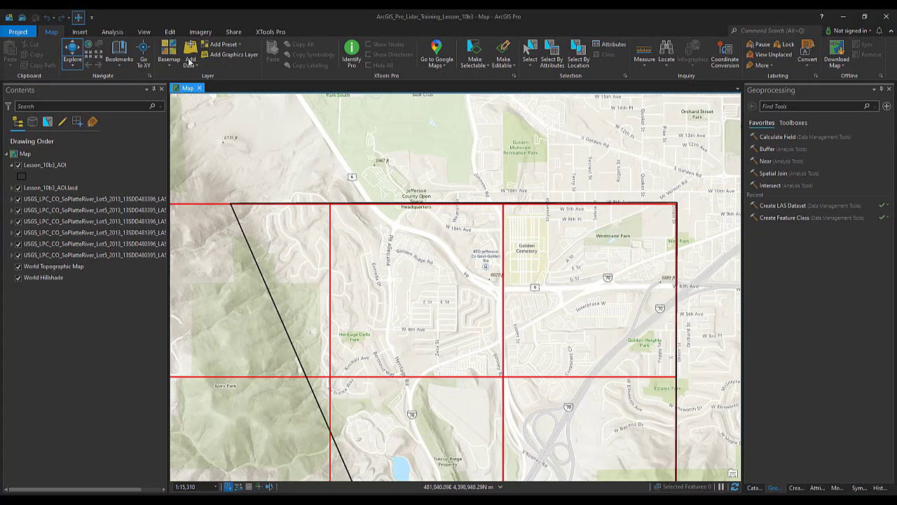
Step: Convert the map to a local scene and save the project
left_click(143, 32)
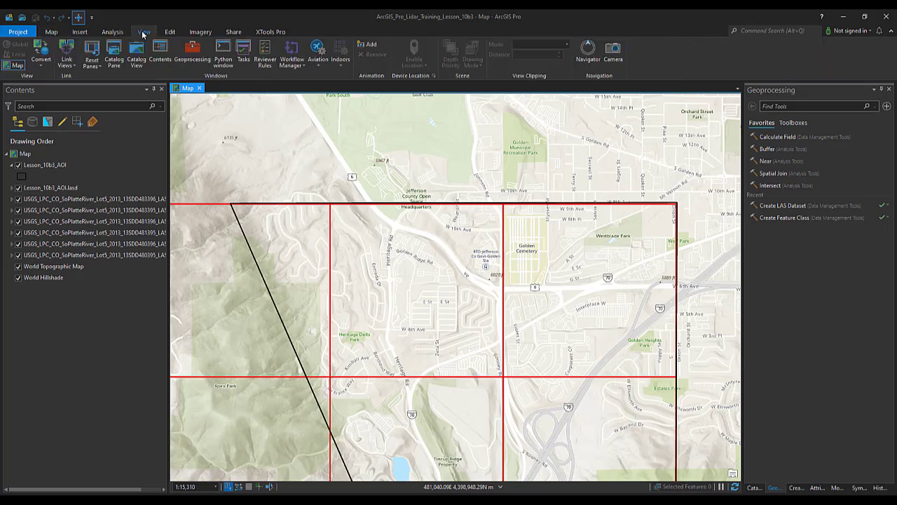
left_click(44, 65)
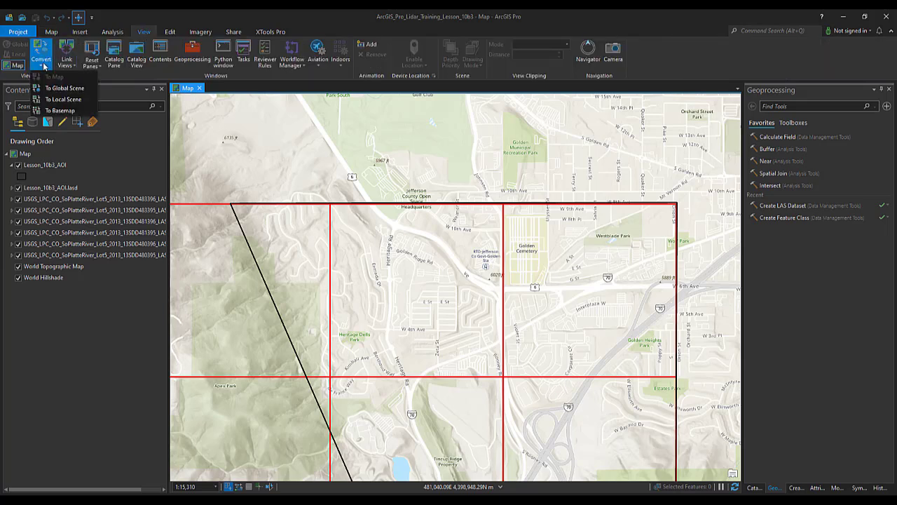
left_click(70, 103)
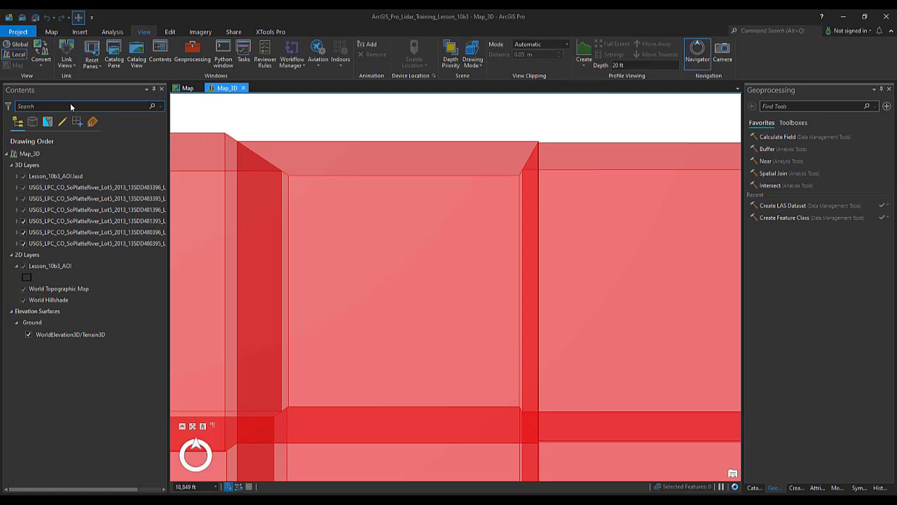
left_click(35, 20)
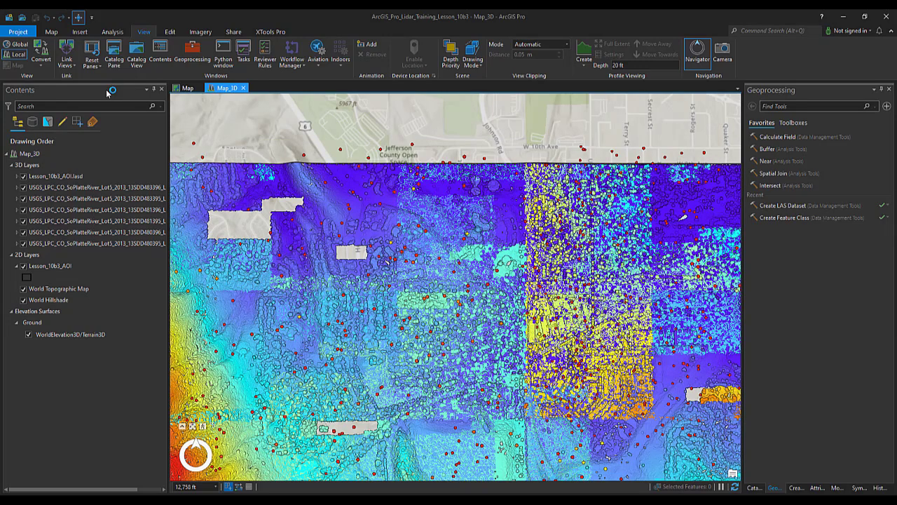
Step: Set the symbology of the Lesson_10b3_AOI.lasd layer to draw its surface using Elevation
left_click(80, 176)
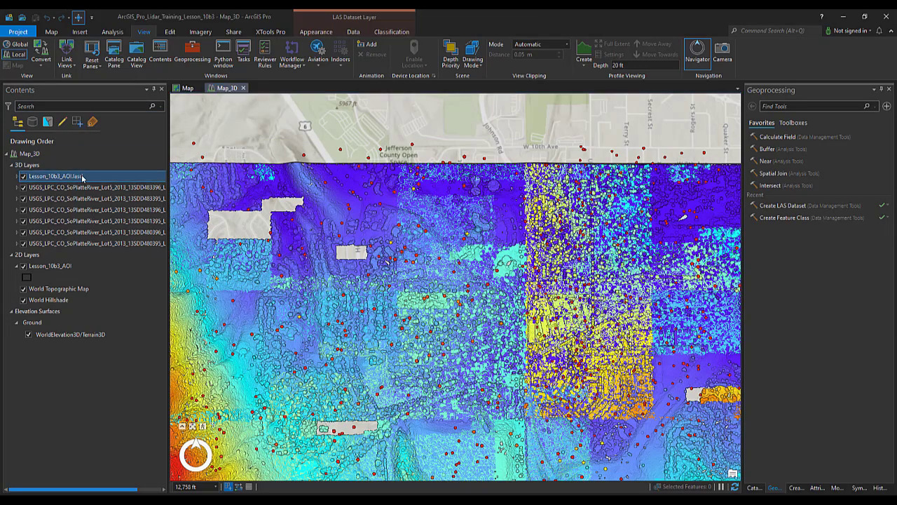
left_click(314, 33)
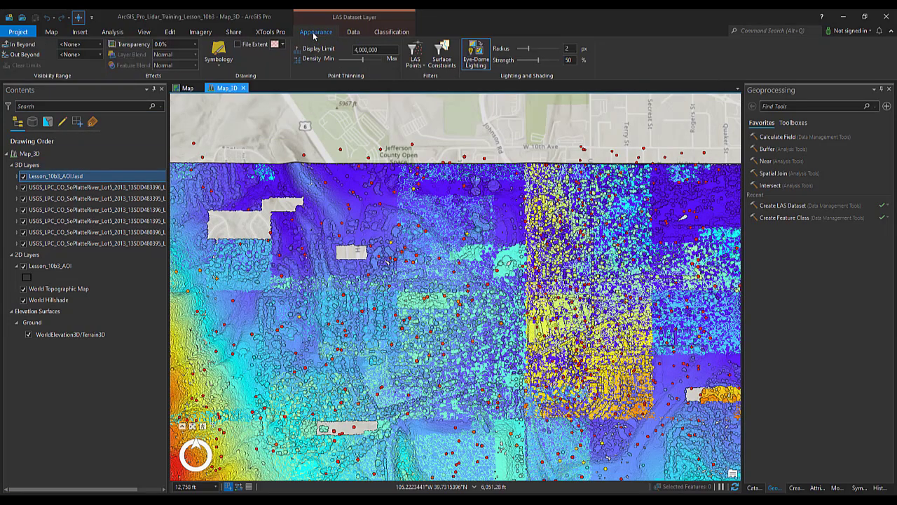
left_click(218, 53)
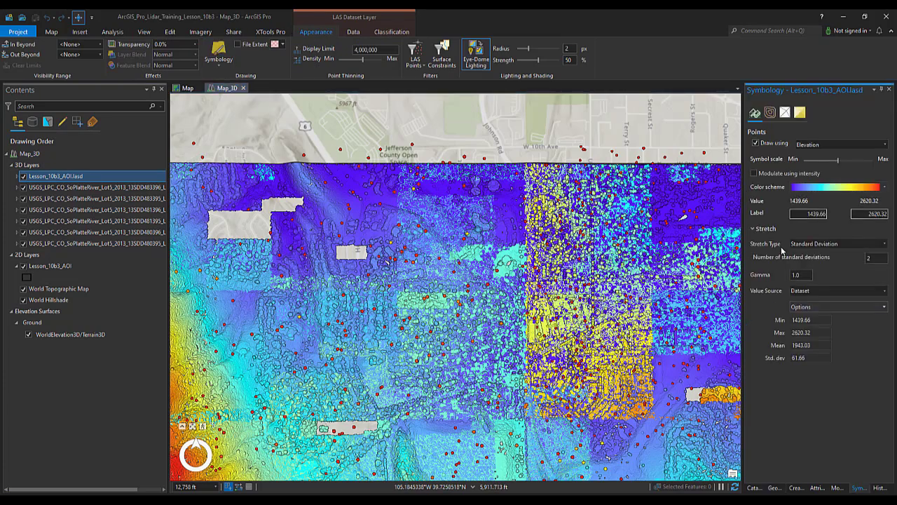
left_click(802, 116)
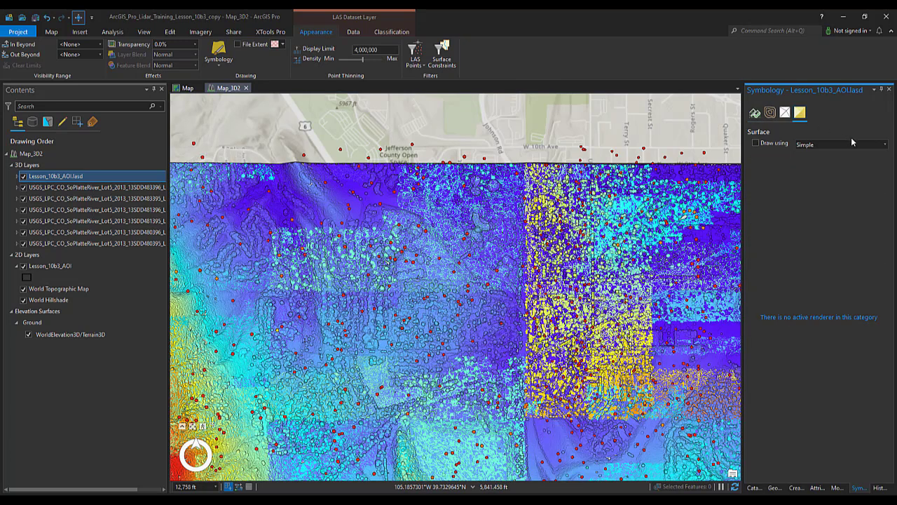
left_click(885, 146)
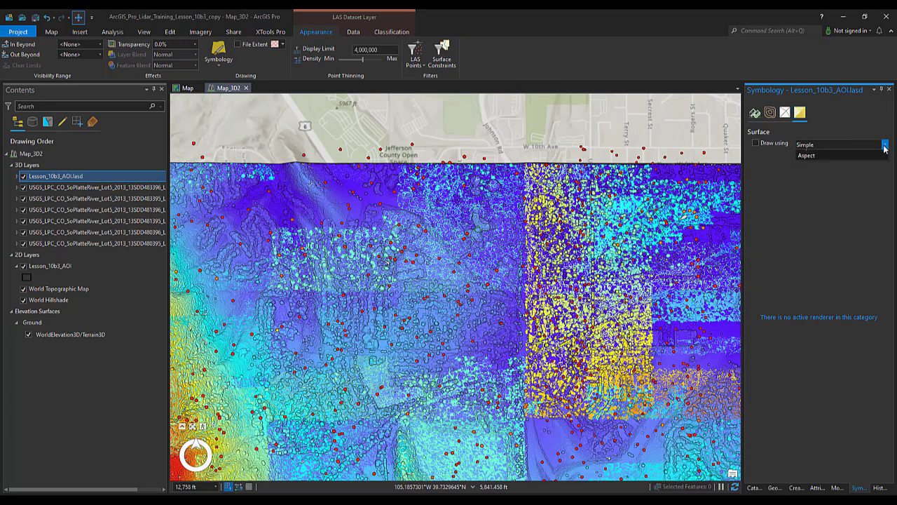
left_click(824, 166)
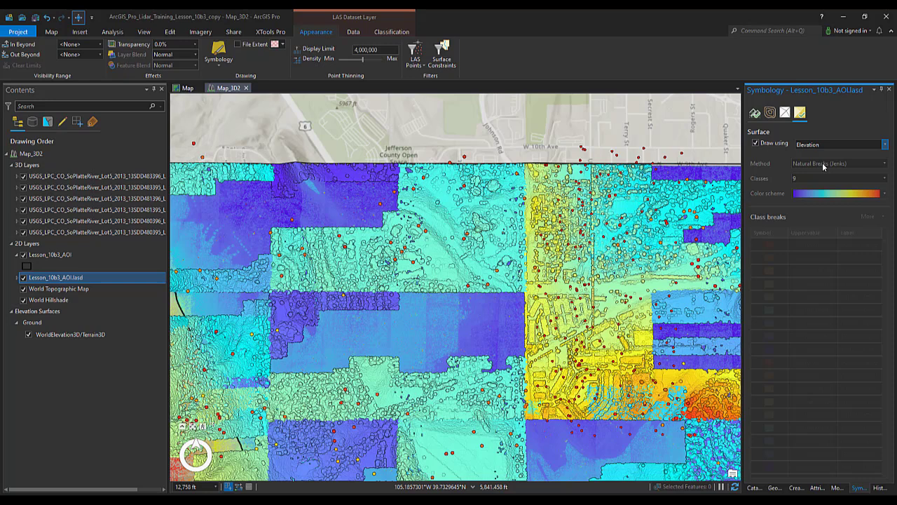
Step: Turn off all the individual LAS tile layers and filter Lesson_10b3_AOI.lasd to the classification code 2 Ground only
left_click(23, 176, "ctrl")
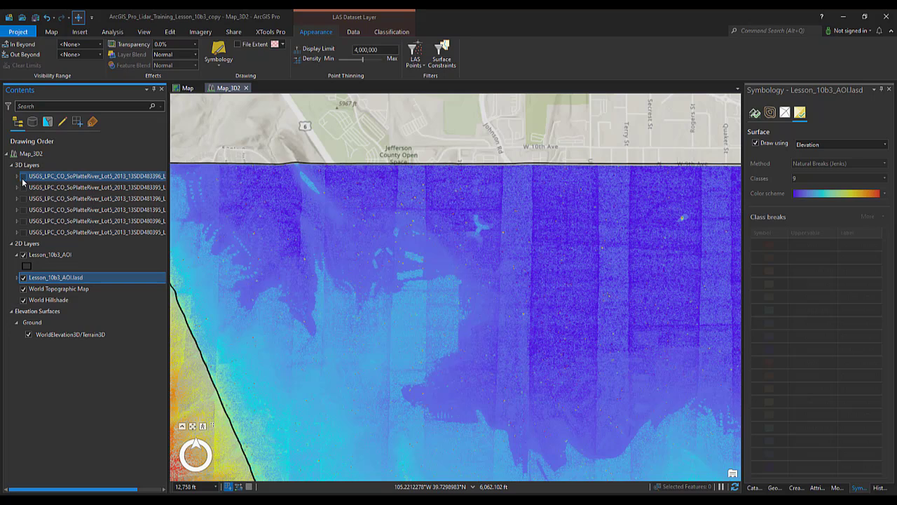
right_click(48, 279)
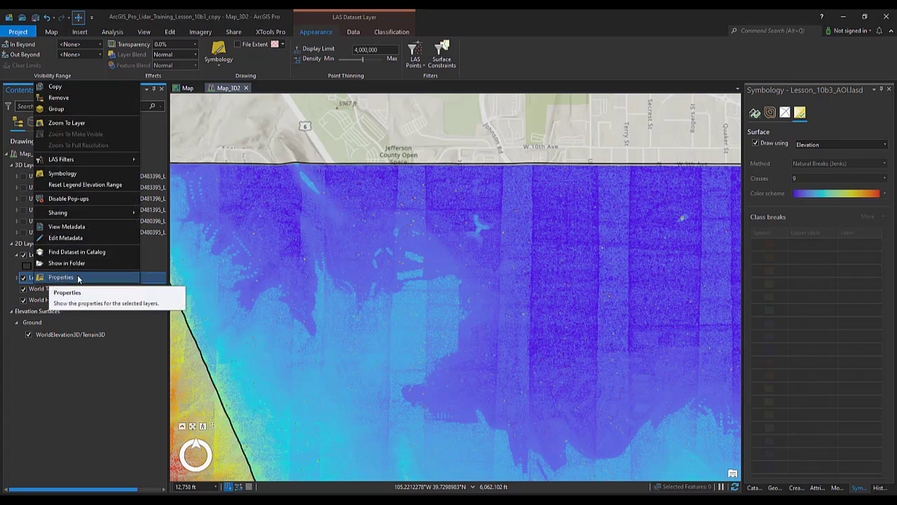
left_click(78, 278)
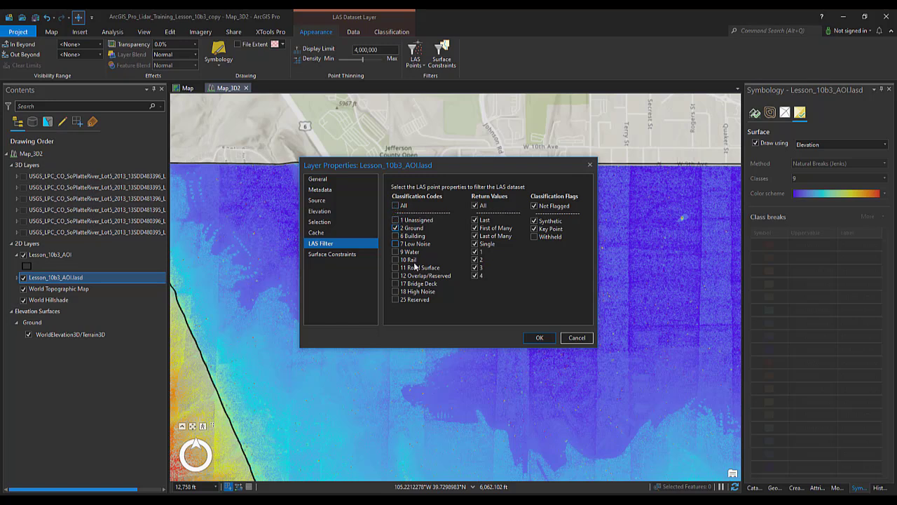
left_click(527, 338)
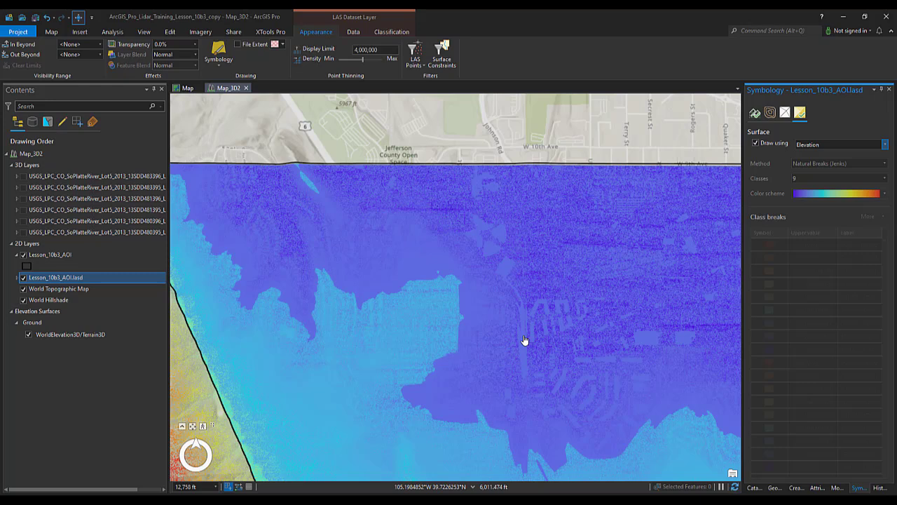
Step: Search the geoprocessing tools for "las dataset to" and open the LAS Dataset To Raster tool
left_click(112, 32)
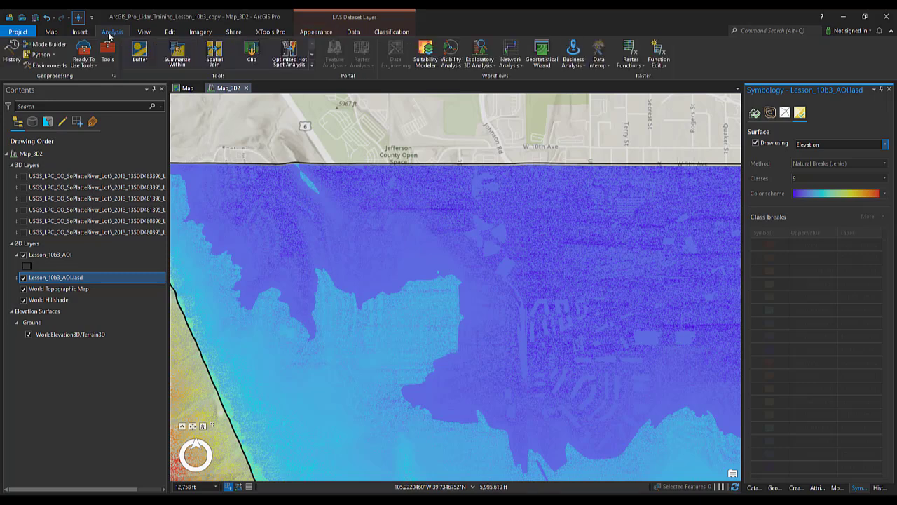
left_click(106, 53)
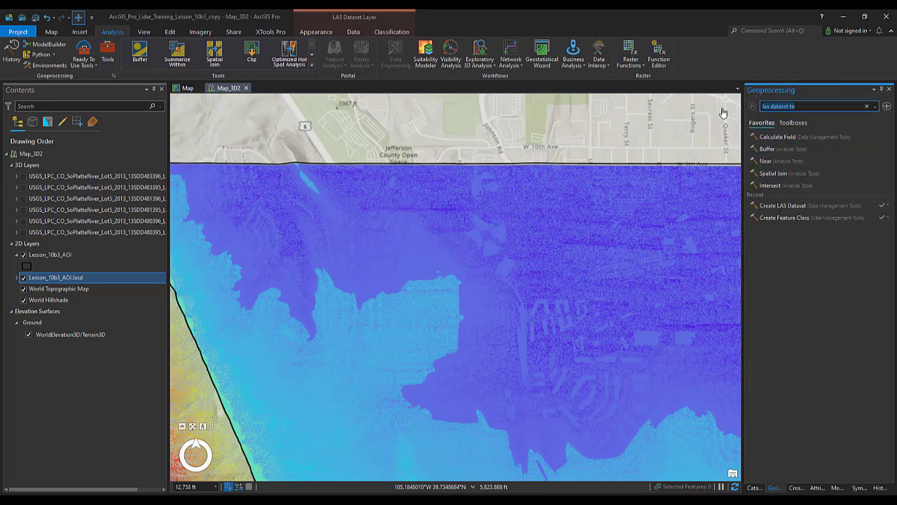
key("BackSpace")
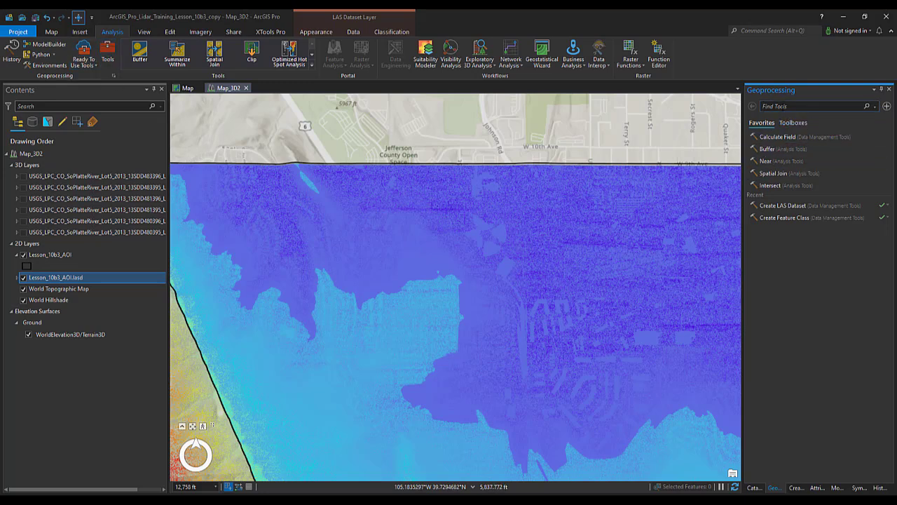
left_click(783, 106)
type("las")
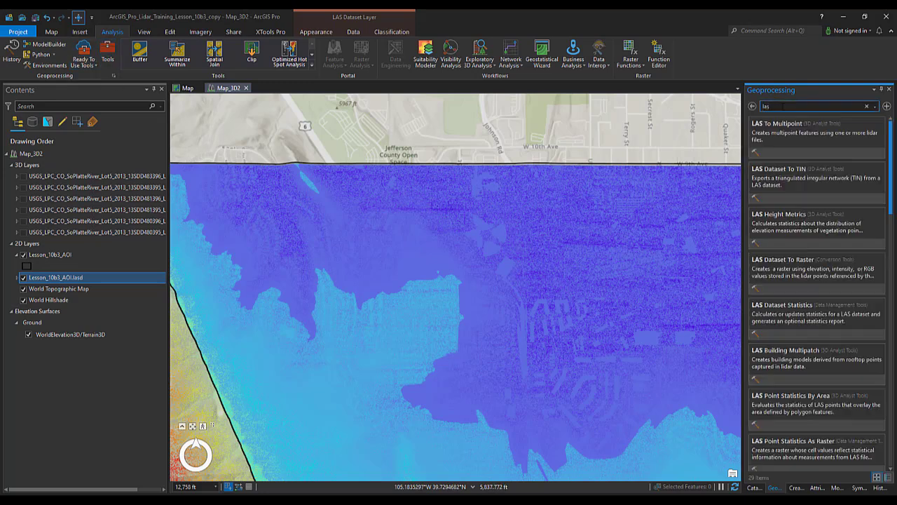
type(" dataset to")
left_click(795, 172)
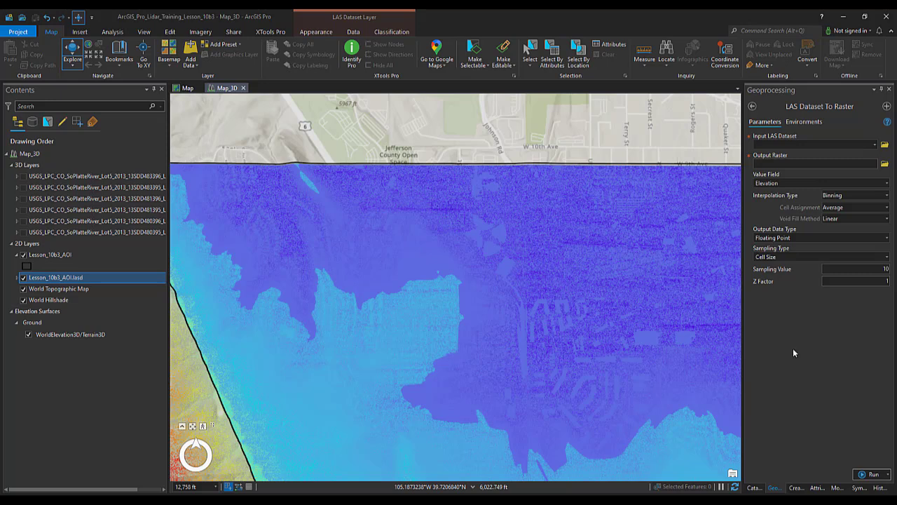
Step: Use Lesson_10b3_AOI.lasd as the input LAS dataset and name the output raster DEM_10b3_AOI in the project geodatabase
left_click(875, 145)
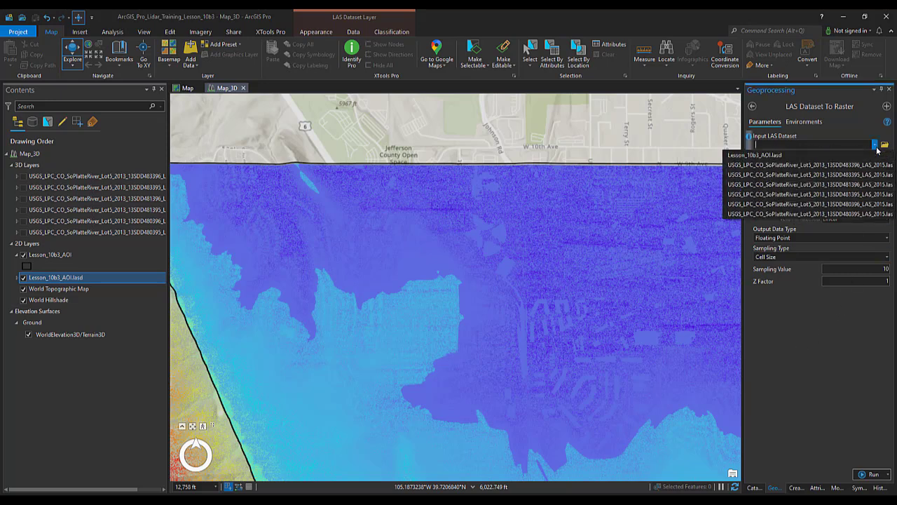
left_click(798, 157)
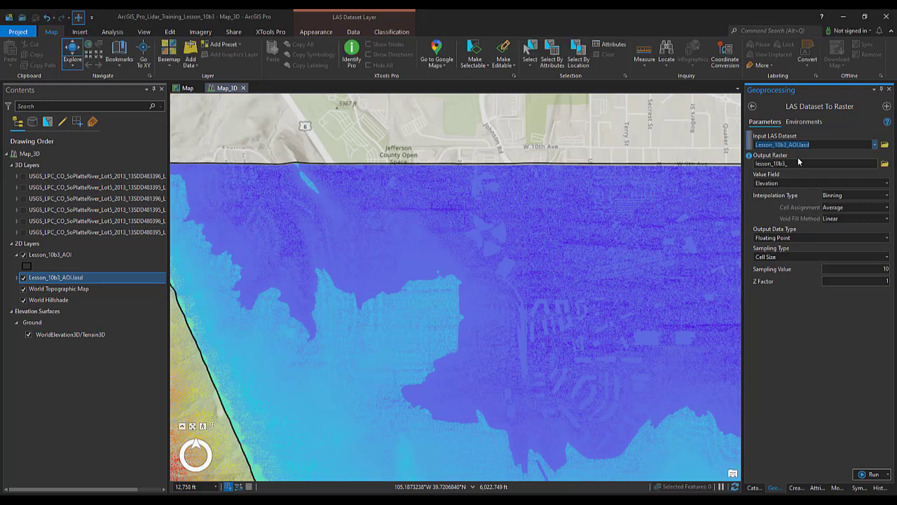
left_click(798, 161)
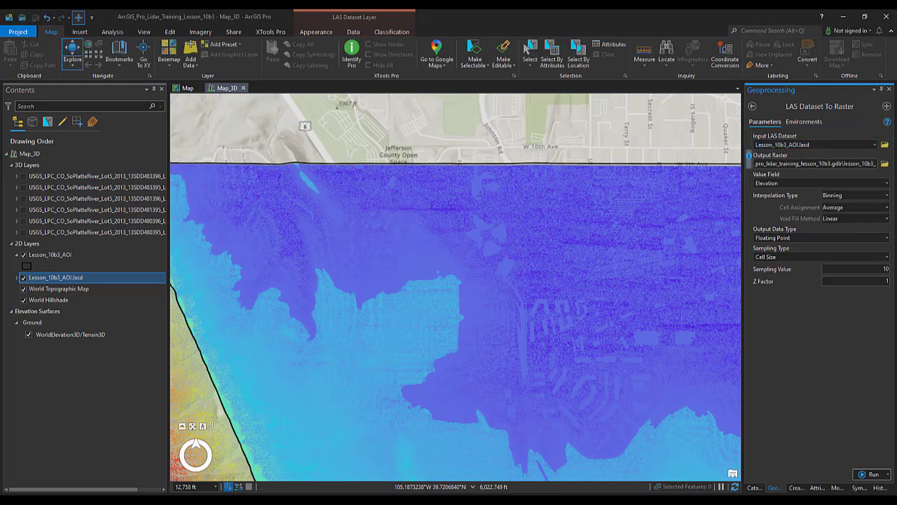
key("BackSpace")
key("BackSpace")
key("BackSpace")
key("BackSpace")
key("BackSpace")
key("BackSpace")
key("BackSpace")
key("BackSpace")
key("BackSpace")
key("BackSpace")
key("BackSpace")
key("BackSpace")
type("DEM_")
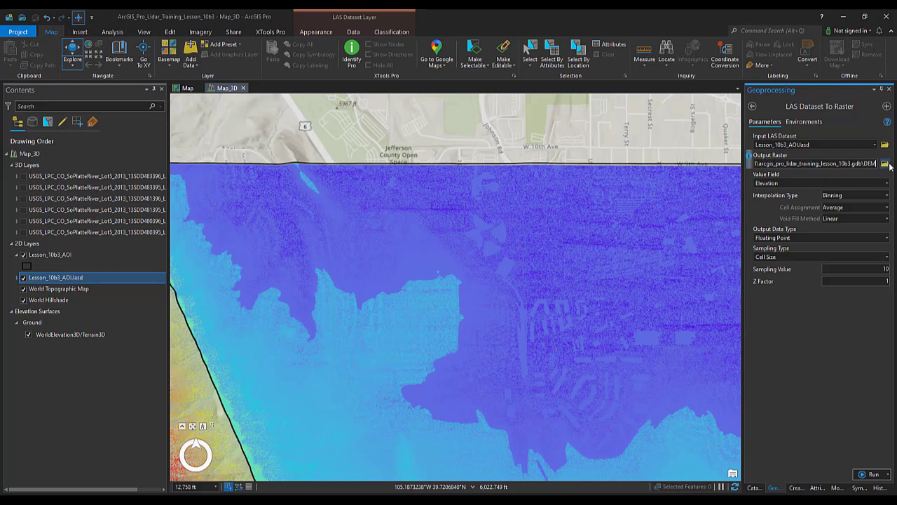
type("10")
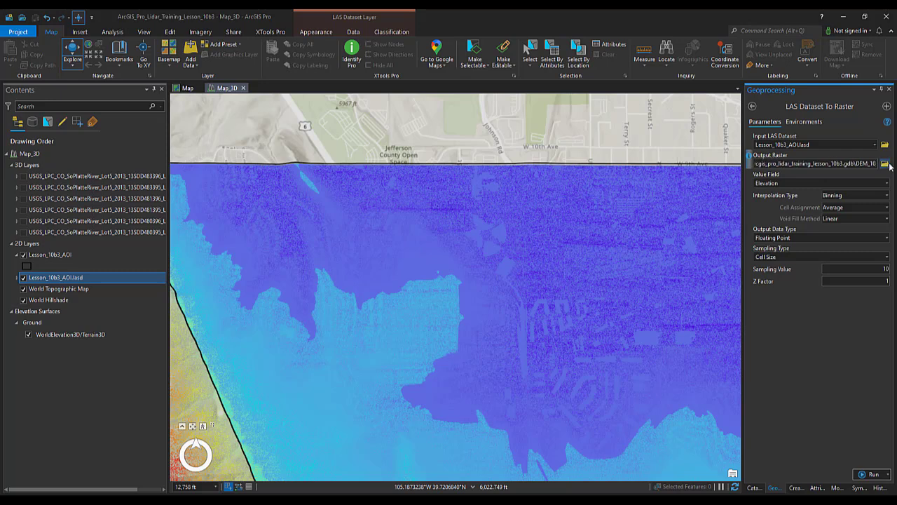
type("b3_AOI")
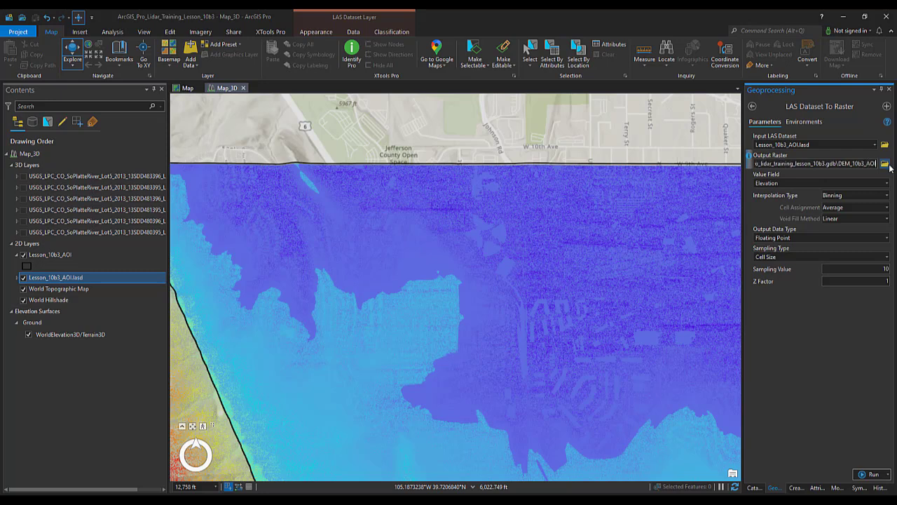
Step: Run LAS Dataset To Raster with Binning interpolation and a sampling value of 2, and turn off the Lesson_10b3_AOI.lasd layer
left_click(888, 197)
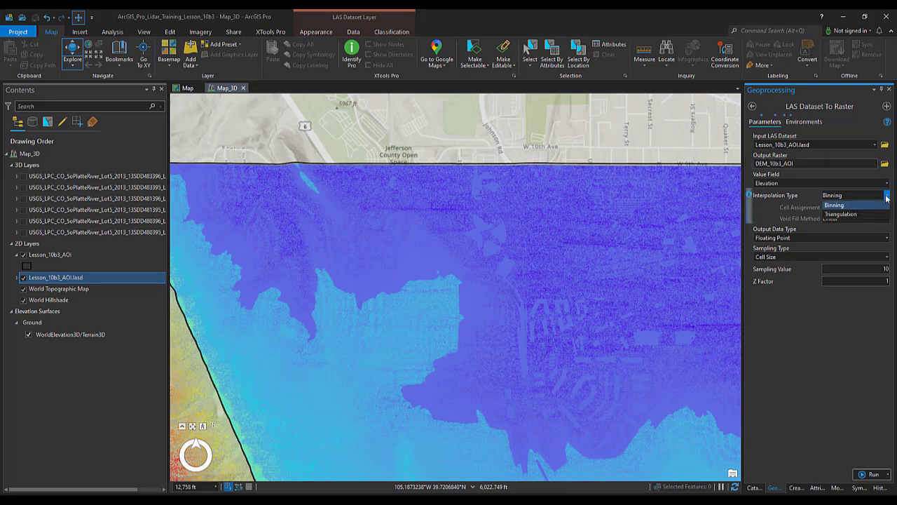
left_click(859, 215)
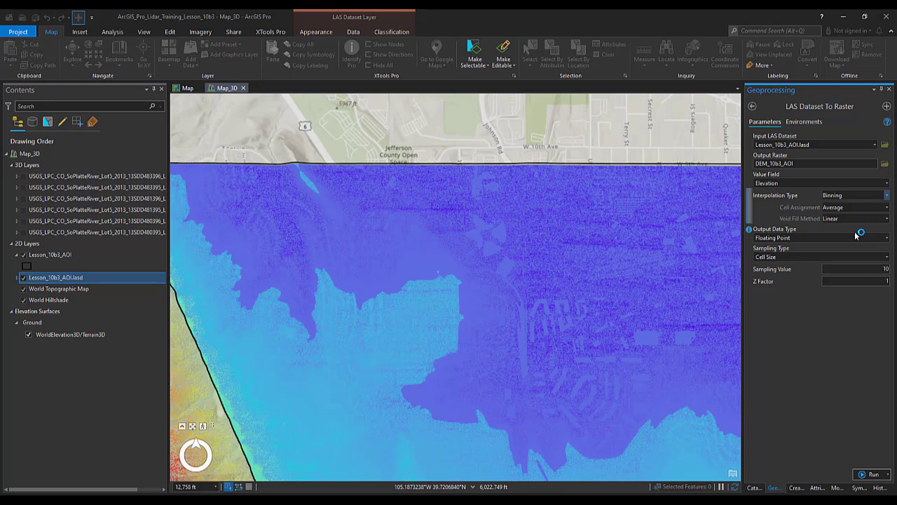
left_click(861, 269)
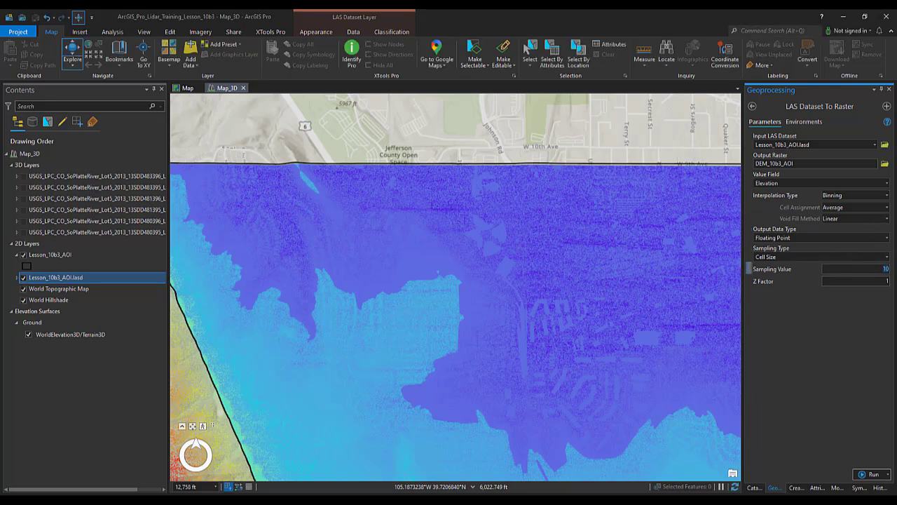
type("2")
left_click(869, 476)
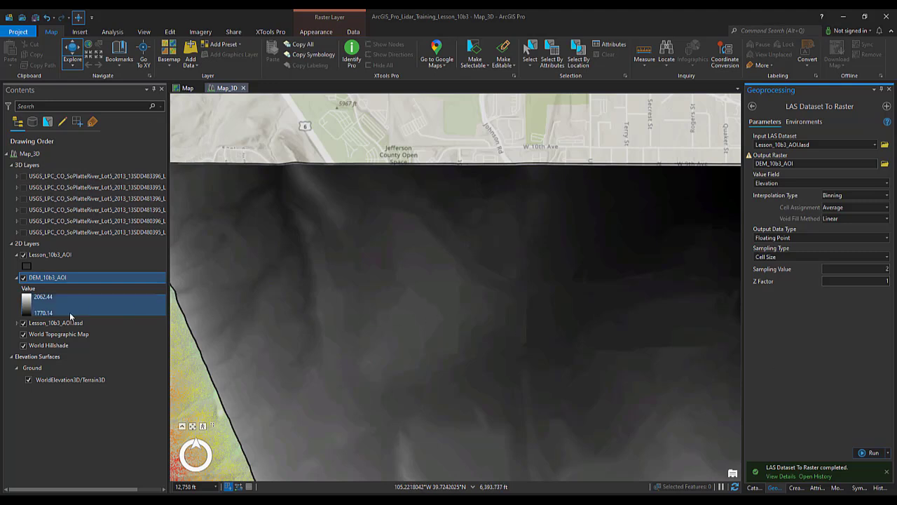
left_click(24, 323)
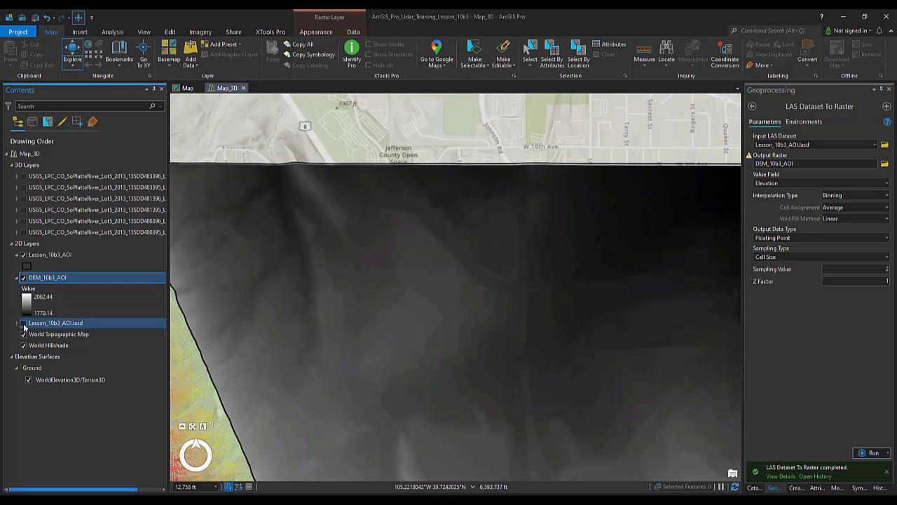
left_click(40, 281)
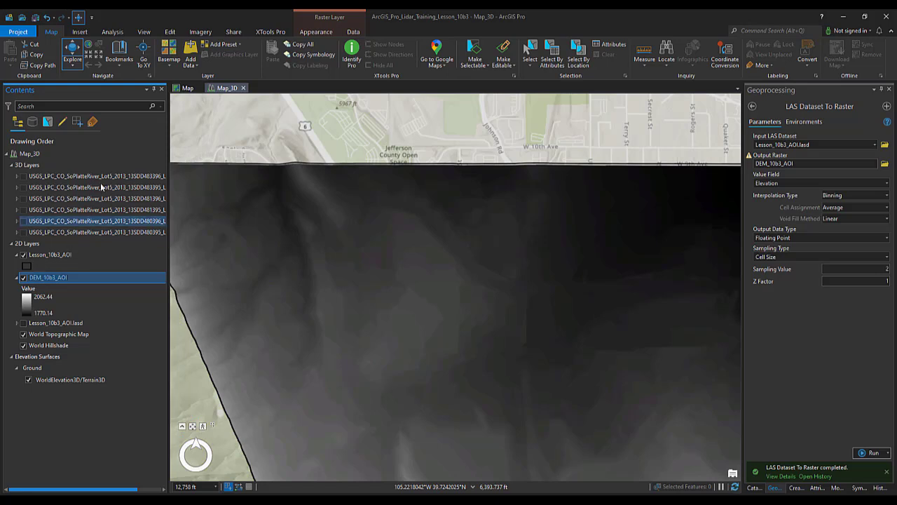
Step: Create a new layer from DEM_10b3_AOI with the Hillshade raster function, using the Traditional hillshade type
left_click(117, 33)
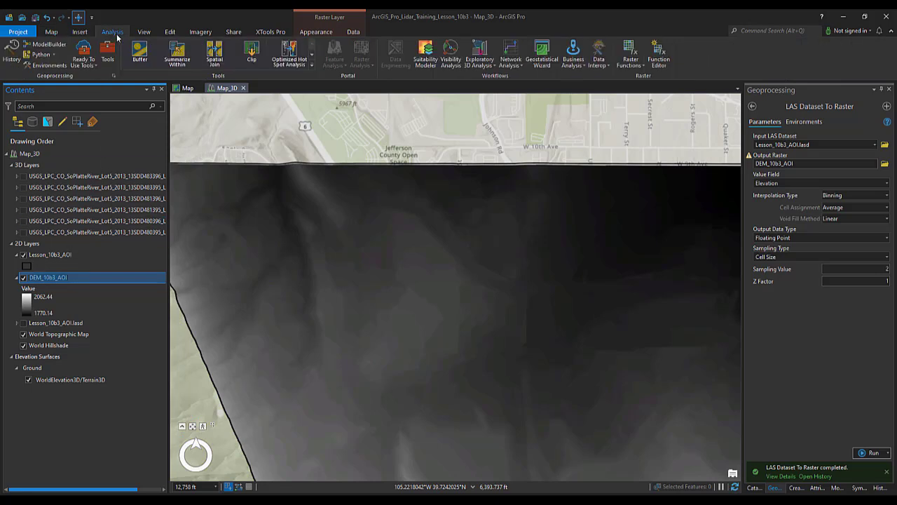
left_click(643, 67)
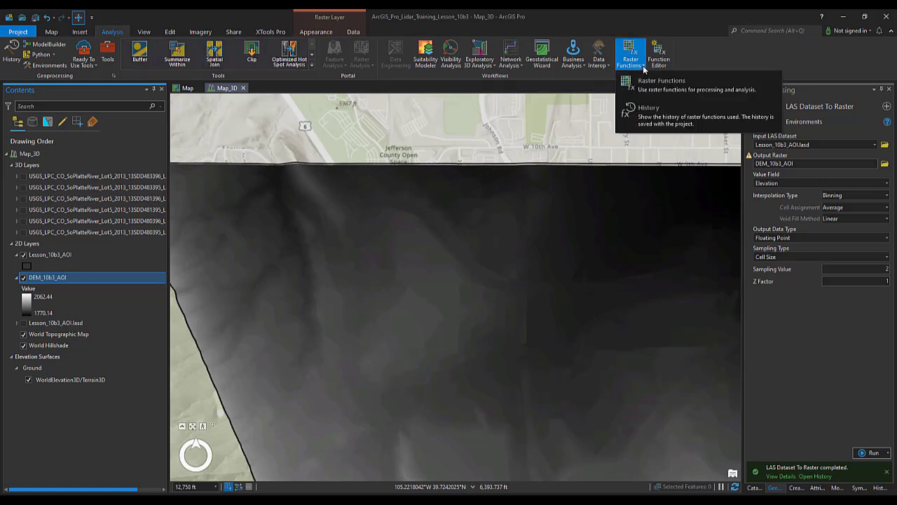
left_click(647, 85)
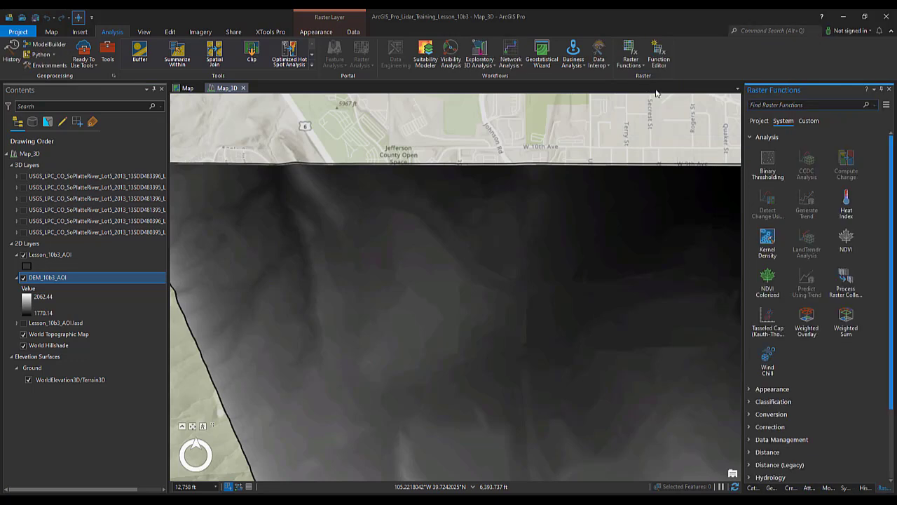
scroll(819, 200, "down", 2)
scroll(820, 205, "down", 2)
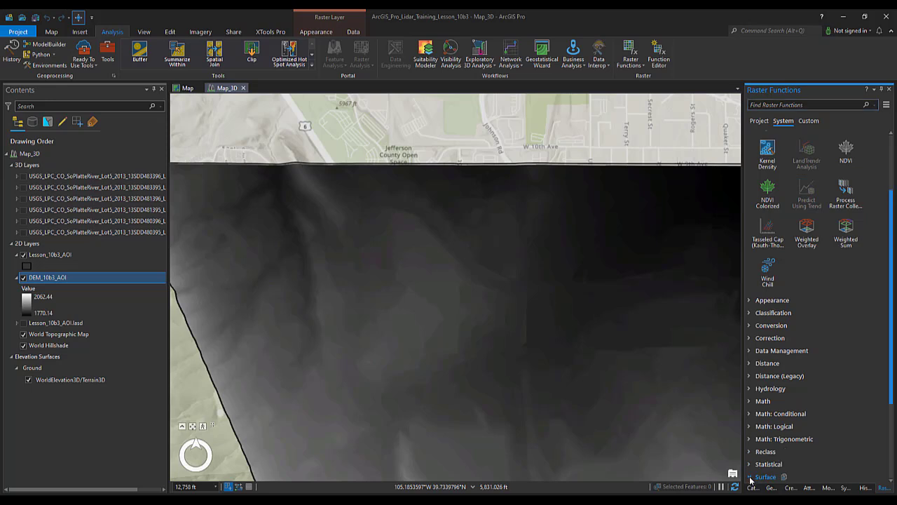
left_click(751, 478)
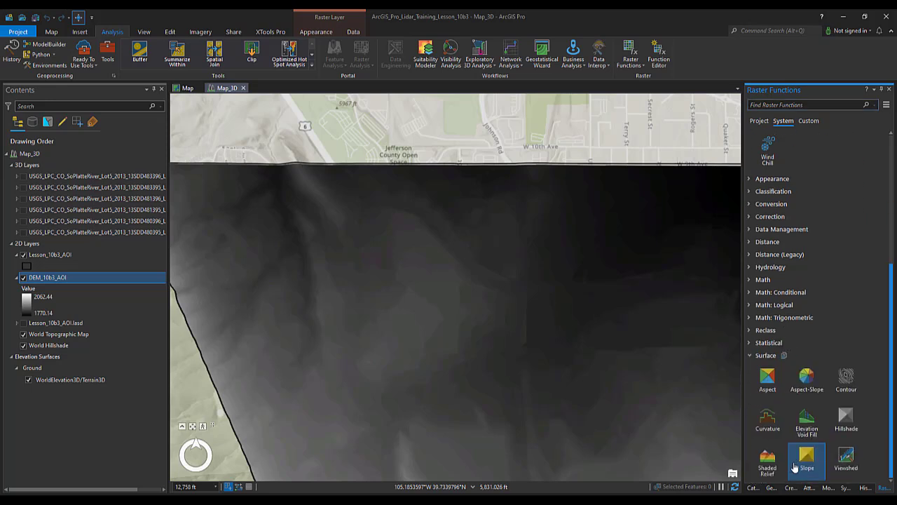
left_click(848, 420)
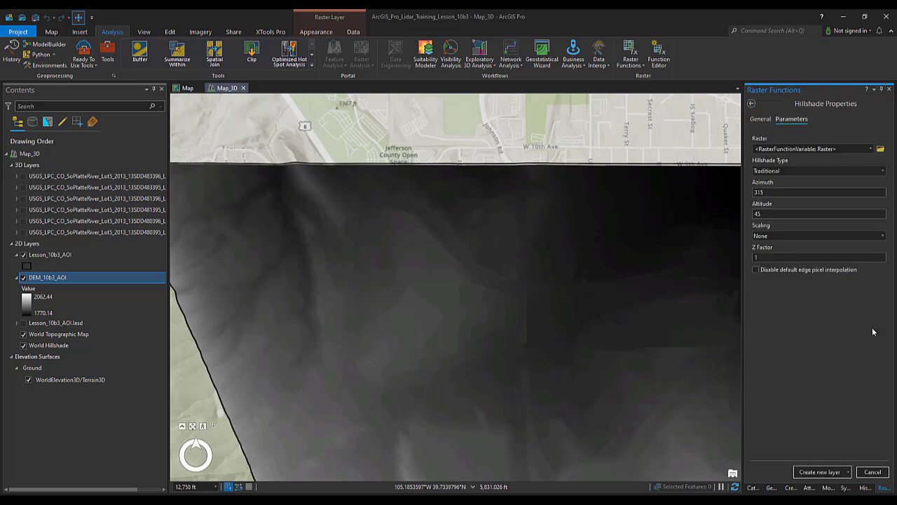
left_click(871, 149)
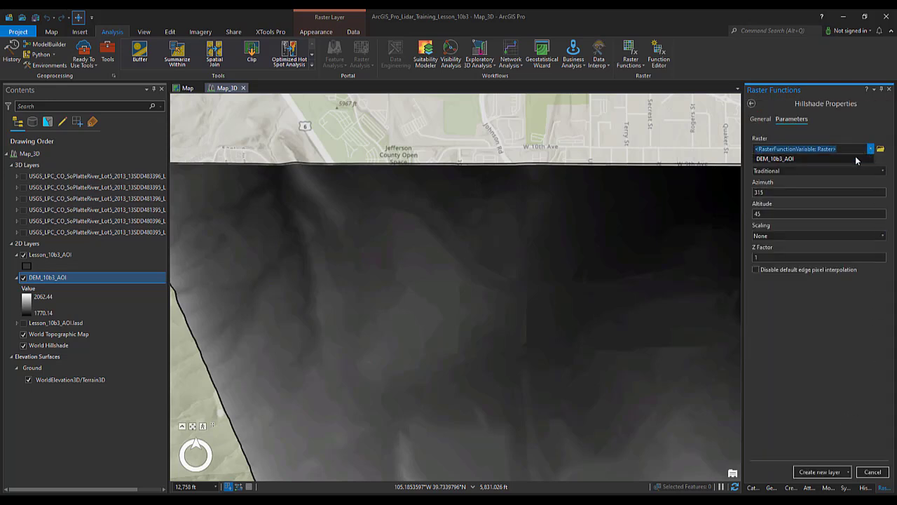
left_click(851, 160)
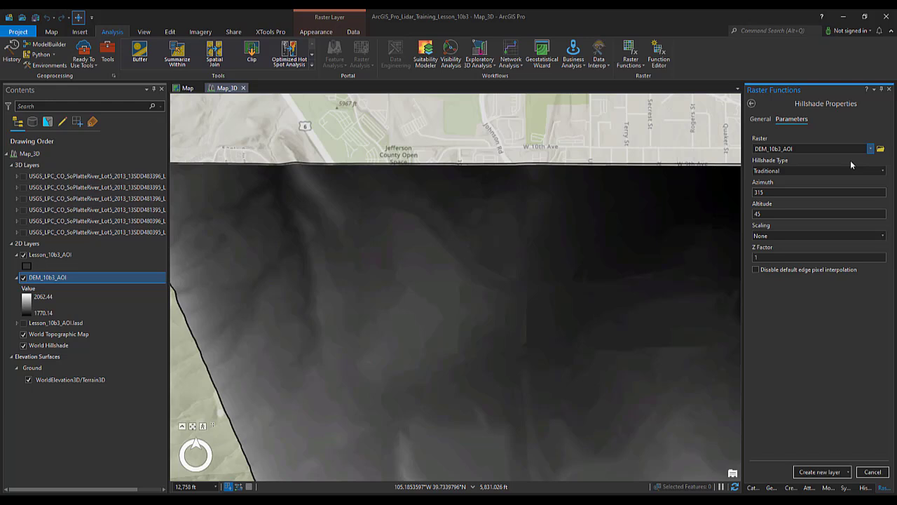
left_click(821, 474)
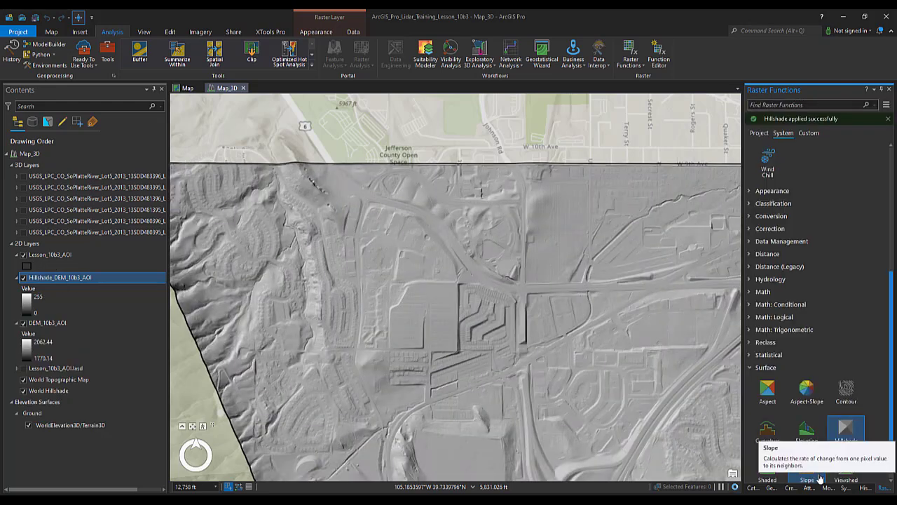
Step: Move DEM_10b3_AOI above the hillshade layer and set its transparency to 50%
left_click(48, 324)
left_click_drag(49, 326, 60, 280)
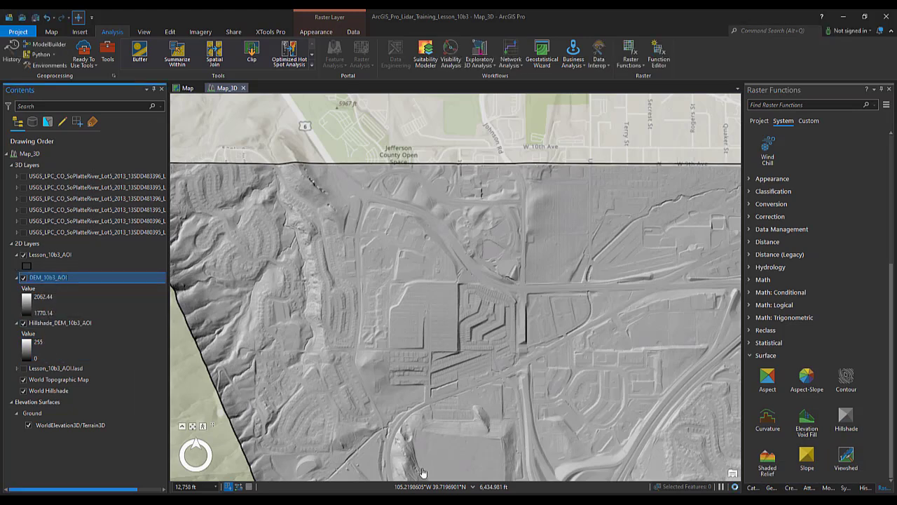
left_click(845, 487)
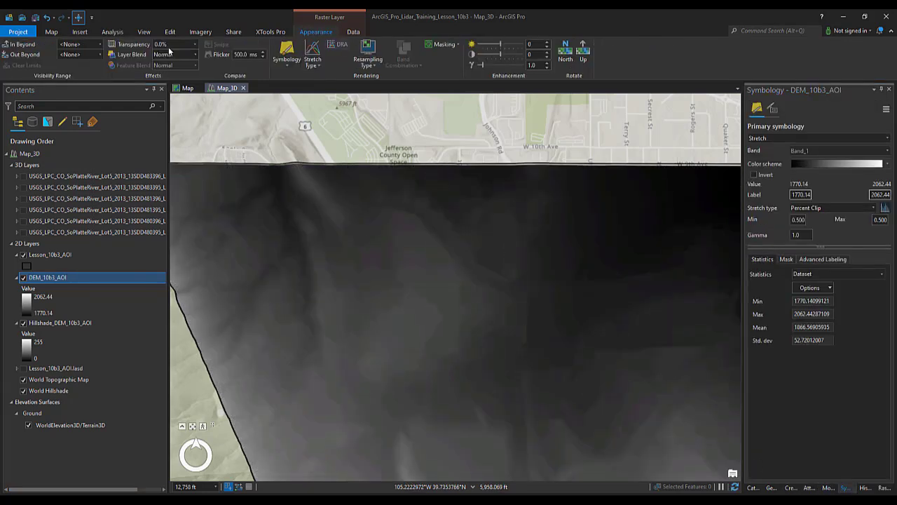
double_click(162, 44)
type("50")
key("Return")
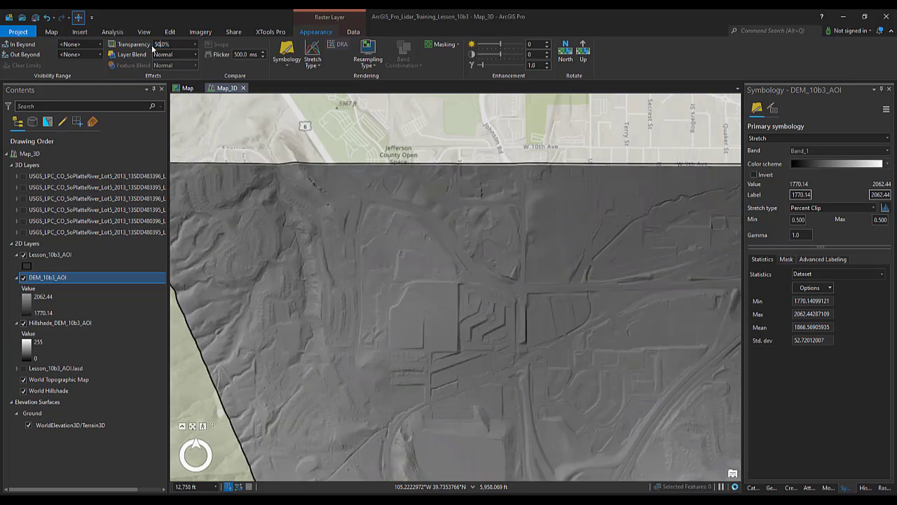
Step: Apply the multicolor elevation scheme running from cyan through green, yellow and red to white to DEM_10b3_AOI
left_click(887, 164)
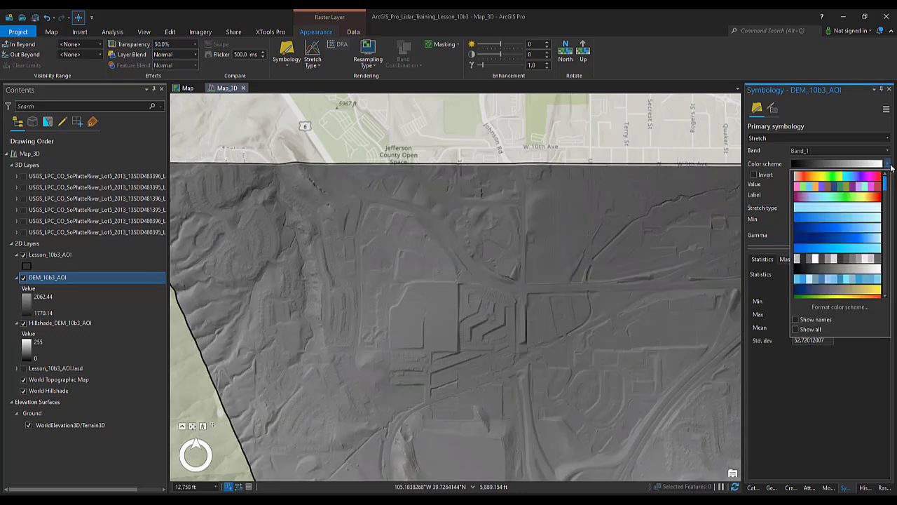
scroll(862, 217, "down", 3)
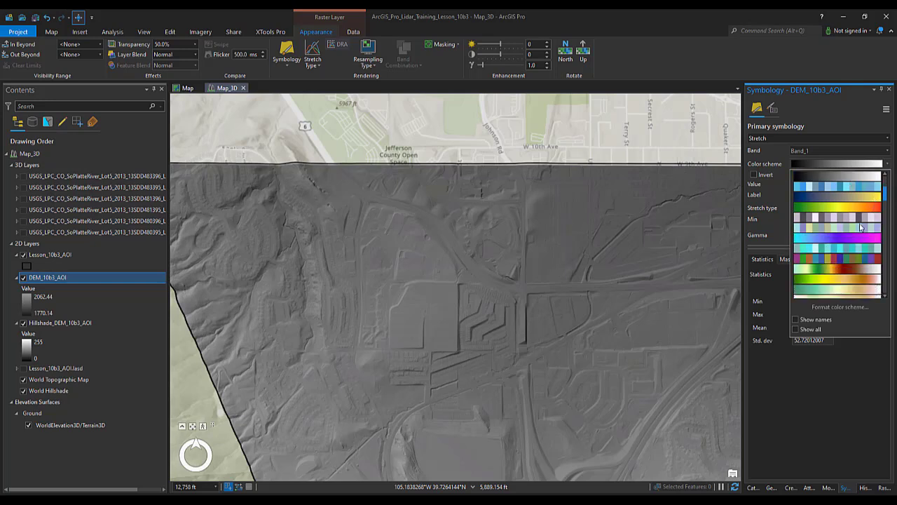
left_click(862, 268)
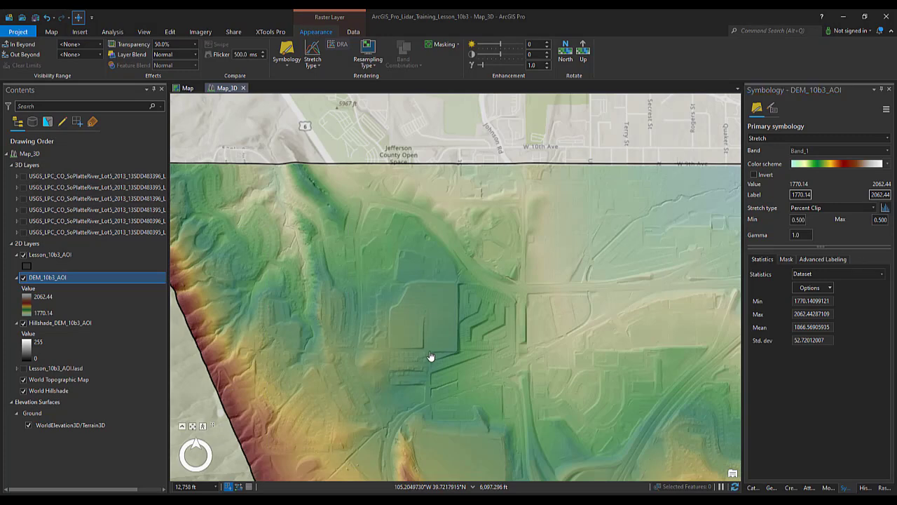
Step: Examine the colored DEM draped over the hillshade in 3D from several angles and over its full extent
mouse_move(430, 356)
left_mouse_down()
mouse_move(416, 267)
mouse_move(506, 383)
mouse_move(479, 335)
mouse_move(481, 367)
mouse_move(631, 365)
left_mouse_up()
left_click_drag(350, 363, 321, 361)
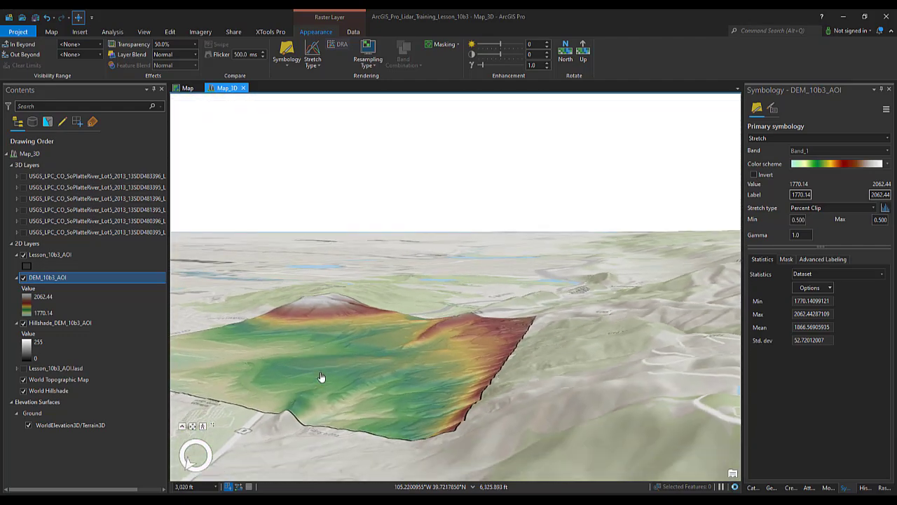
left_click_drag(411, 394, 553, 426)
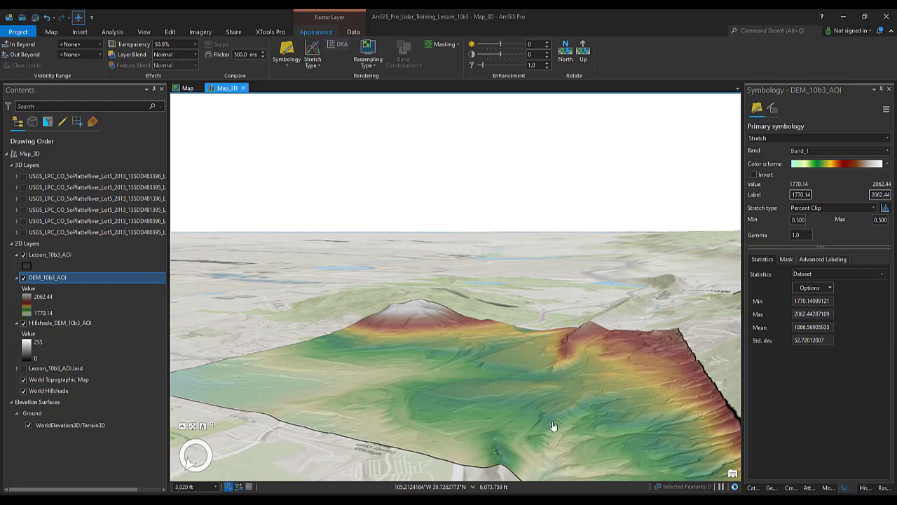
mouse_move(507, 344)
left_mouse_down()
mouse_move(467, 440)
mouse_move(258, 396)
mouse_move(281, 361)
mouse_move(304, 388)
left_mouse_up()
mouse_move(531, 320)
left_mouse_down()
mouse_move(517, 344)
mouse_move(506, 420)
mouse_move(533, 420)
mouse_move(511, 399)
mouse_move(482, 391)
left_mouse_up()
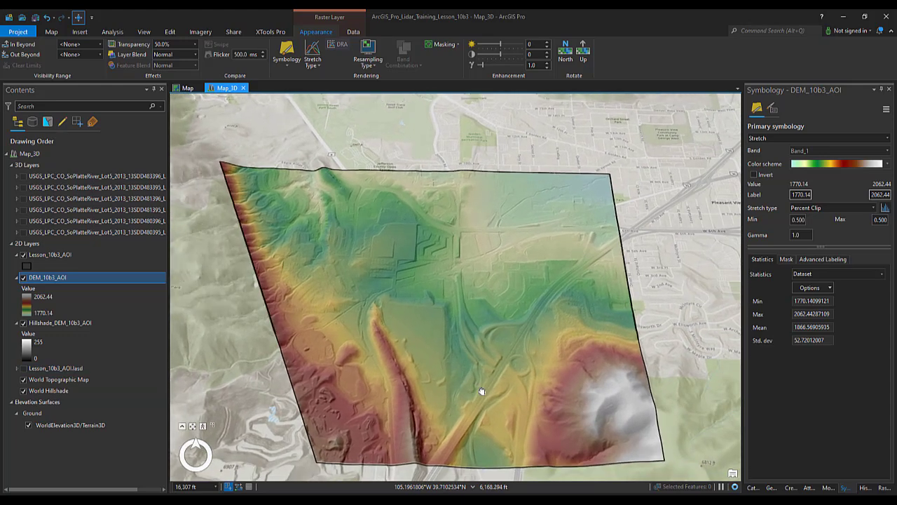
Step: Turn off and collapse the DEM_10b3_AOI and hillshade layers, and turn Lesson_10b3_AOI.lasd back on
left_click(24, 277)
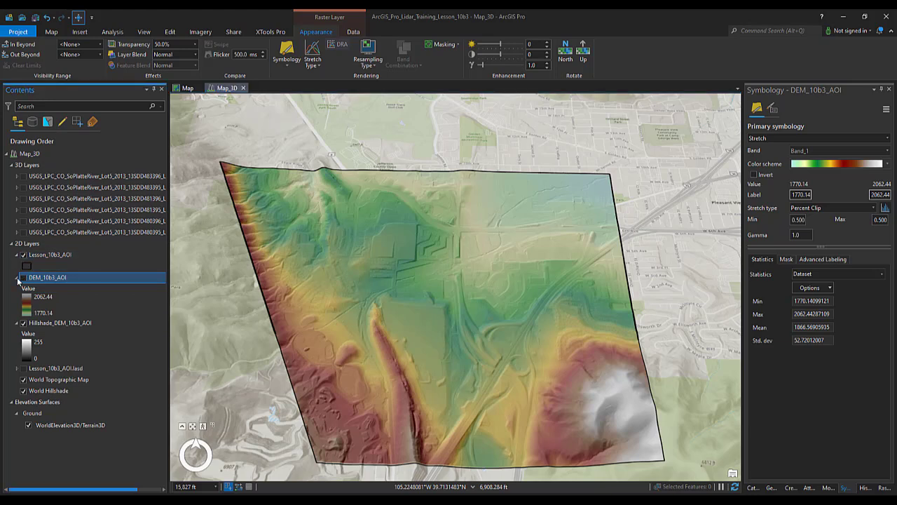
left_click(17, 277)
left_click(23, 289)
left_click(17, 289)
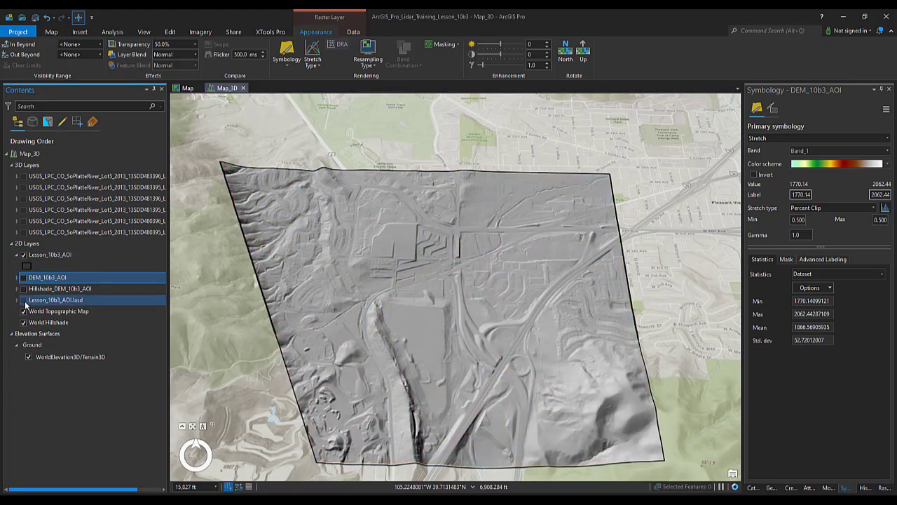
left_click(23, 299)
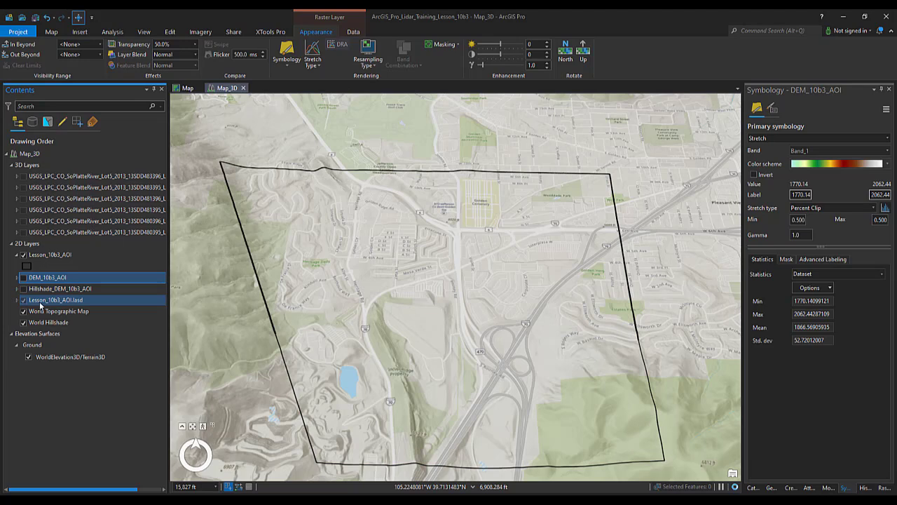
Step: Change the LAS filter of Lesson_10b3_AOI.lasd to all classification codes except 7 Low Noise, 11 Road Surface and 18 High Noise
left_click(39, 301)
right_click(39, 300)
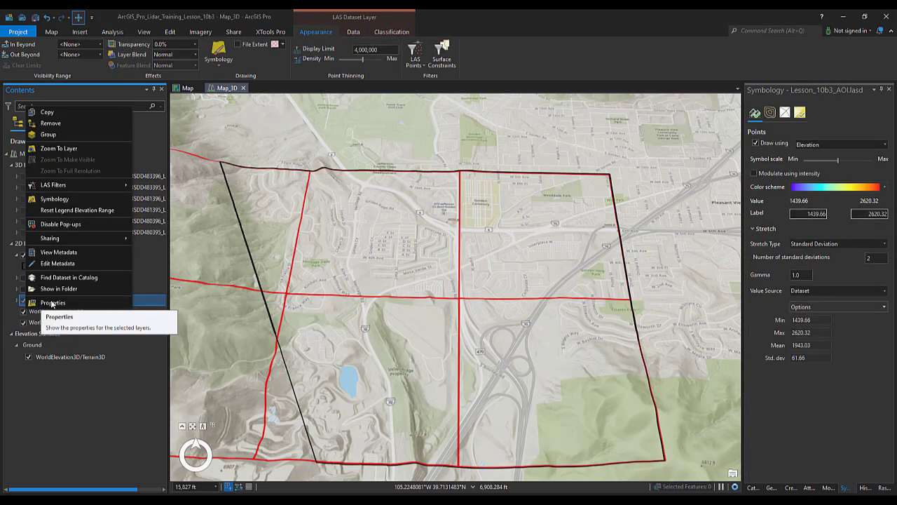
left_click(52, 302)
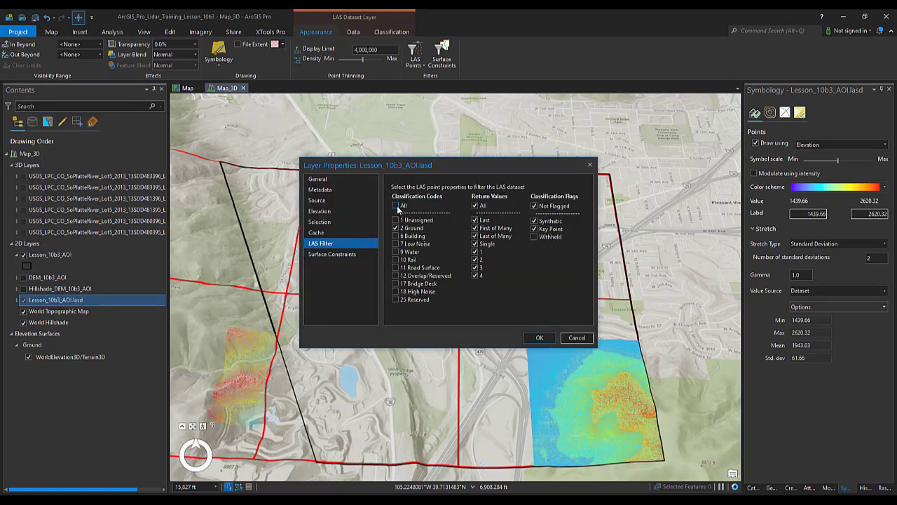
left_click(397, 206)
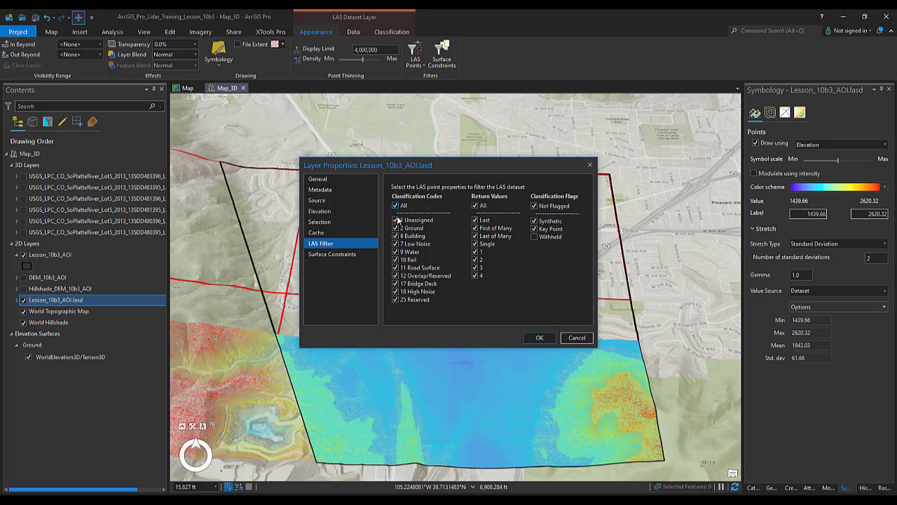
left_click(395, 243)
left_click(395, 268)
left_click(396, 290)
left_click(537, 338)
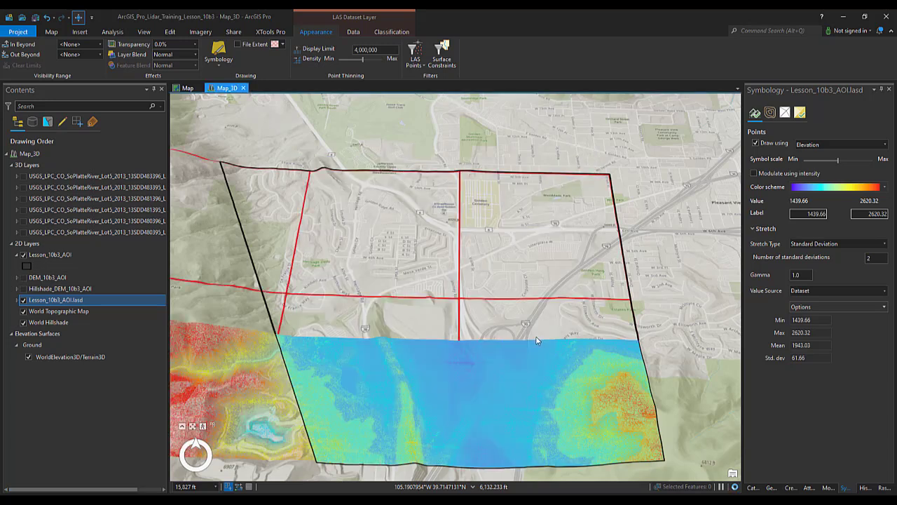
Step: Return to the LAS Dataset To Raster tool and rename its output raster as DSM_10b3_AOI
scroll(401, 272, "up", 5)
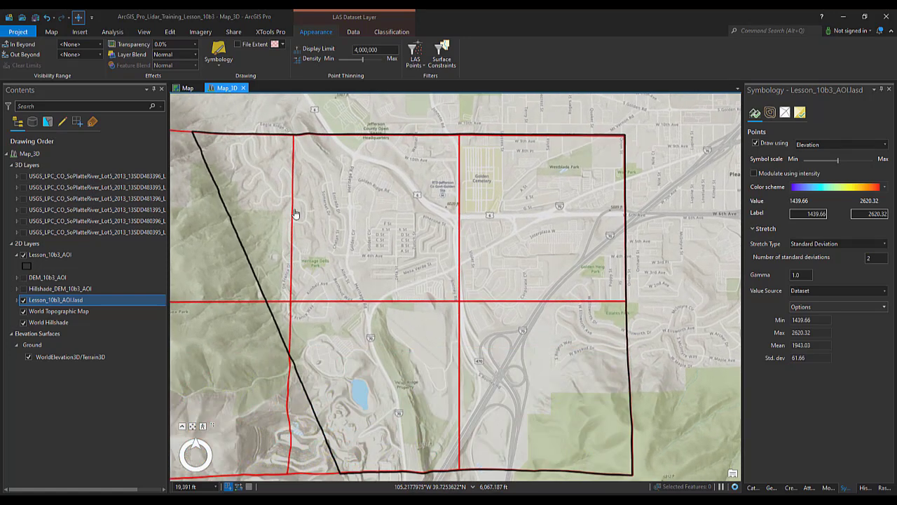
scroll(305, 188, "up", 2)
scroll(306, 187, "up", 2)
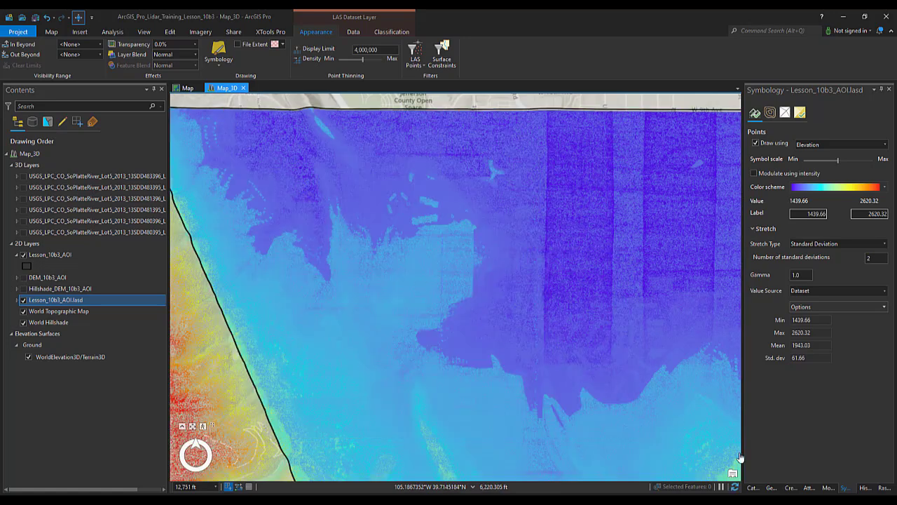
left_click(770, 487)
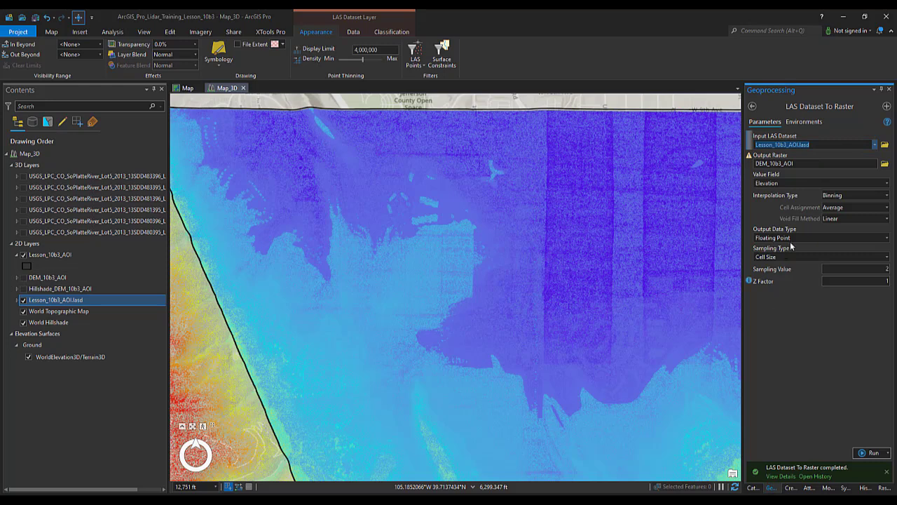
left_click(815, 164)
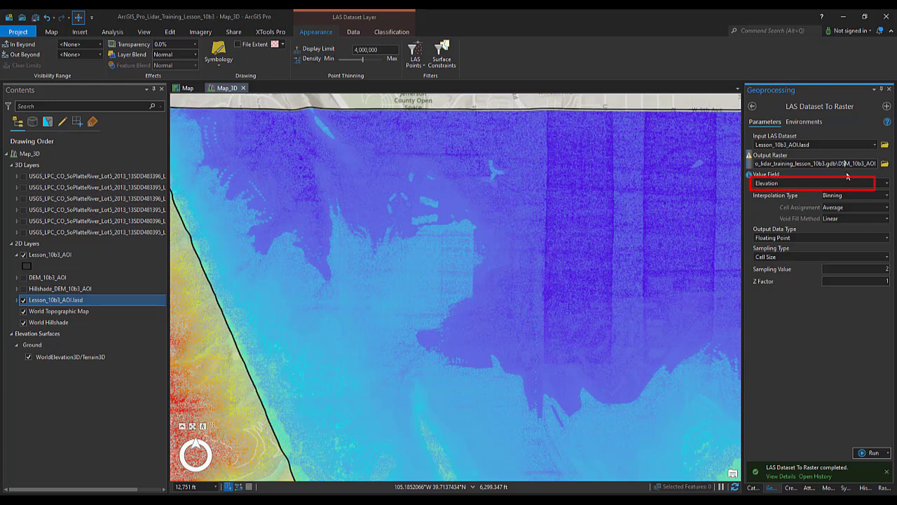
Step: Generate the DSM_10b3_AOI raster with Maximum cell assignment, and turn off Lesson_10b3_AOI.lasd
left_click(887, 210)
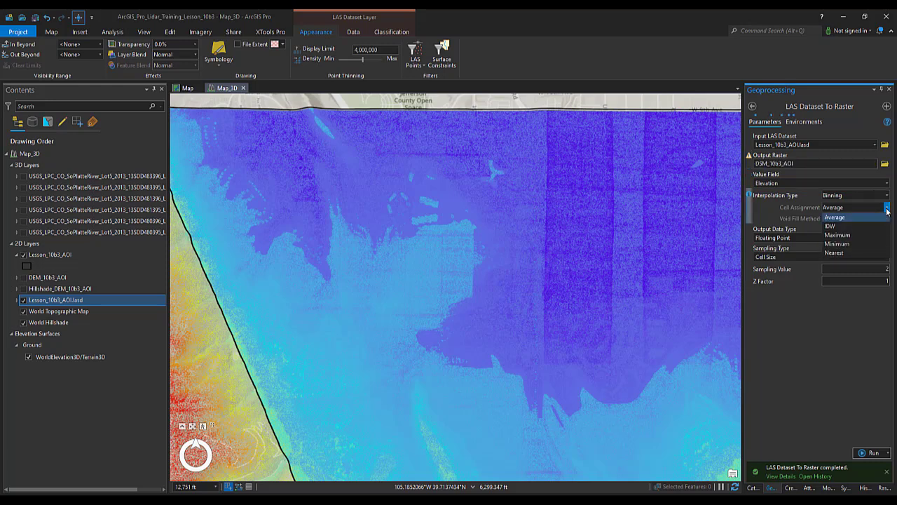
left_click(859, 236)
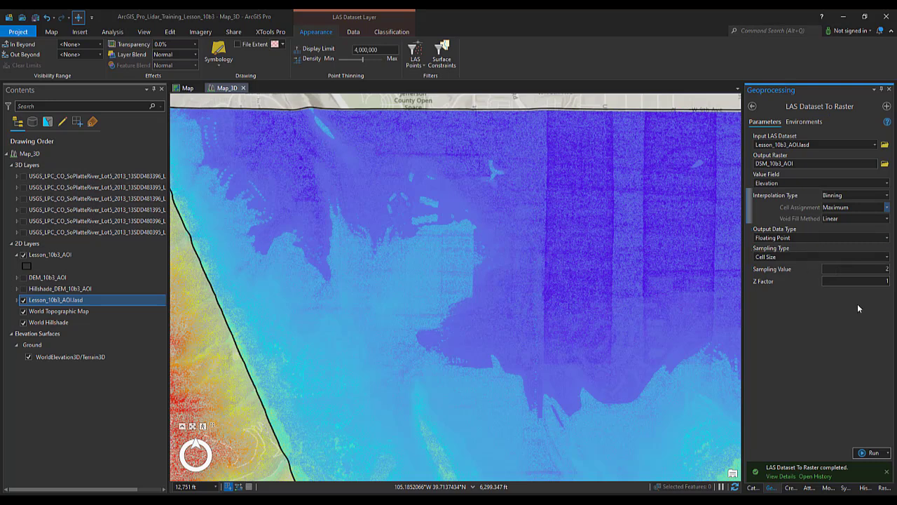
left_click(874, 452)
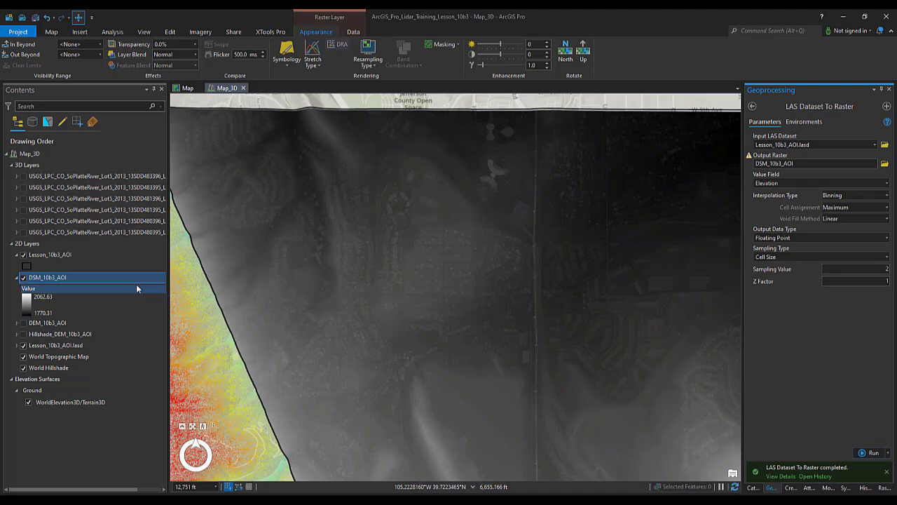
left_click(23, 344)
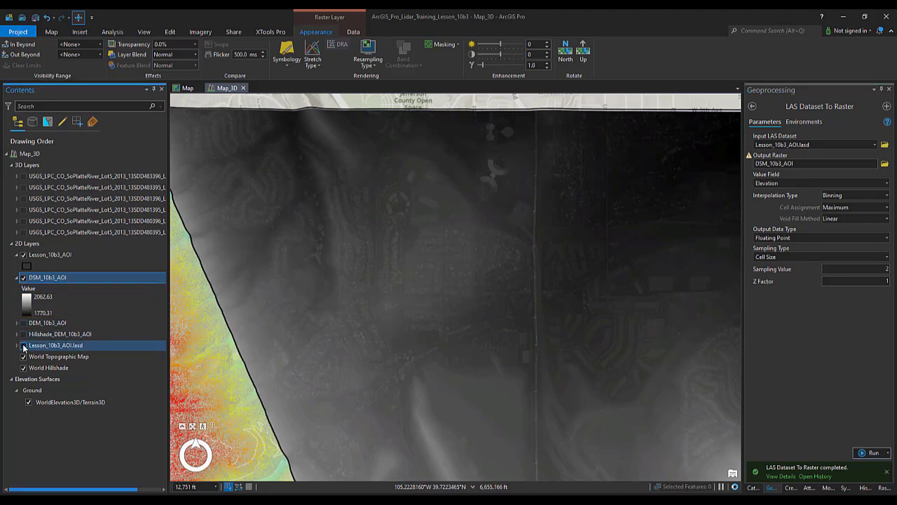
Step: Create a hillshade layer from DSM_10b3_AOI with the Hillshade raster function, using its default settings
left_click(113, 32)
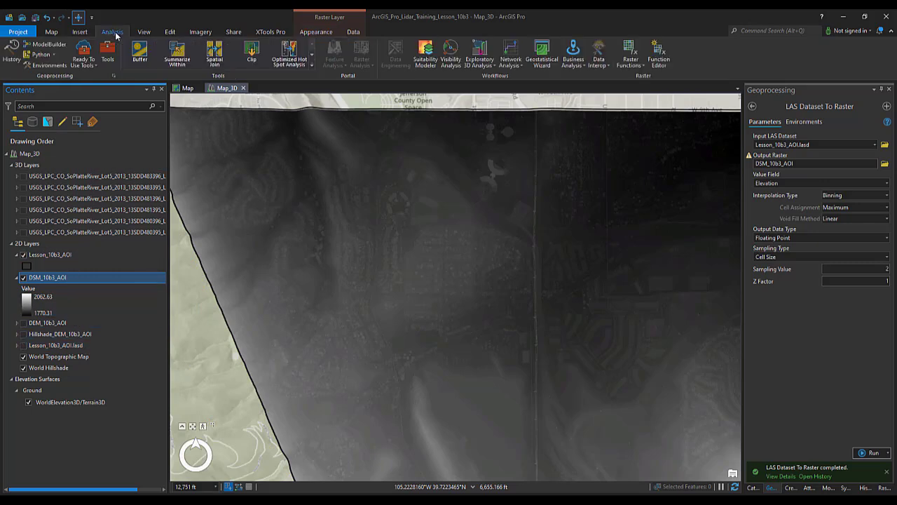
left_click(644, 68)
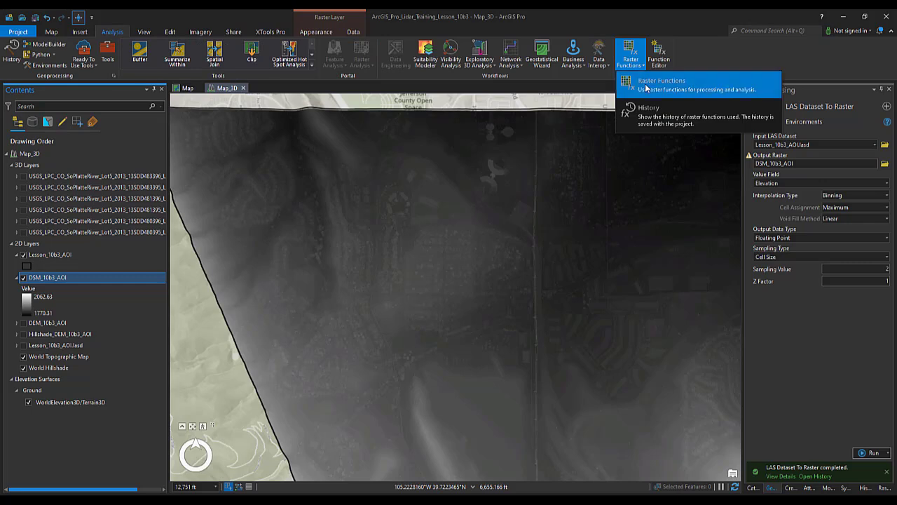
left_click(647, 85)
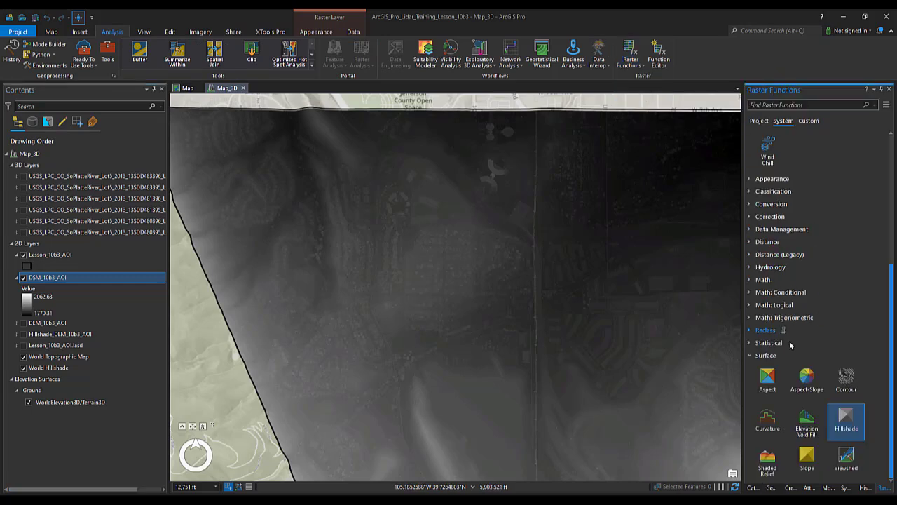
left_click(844, 425)
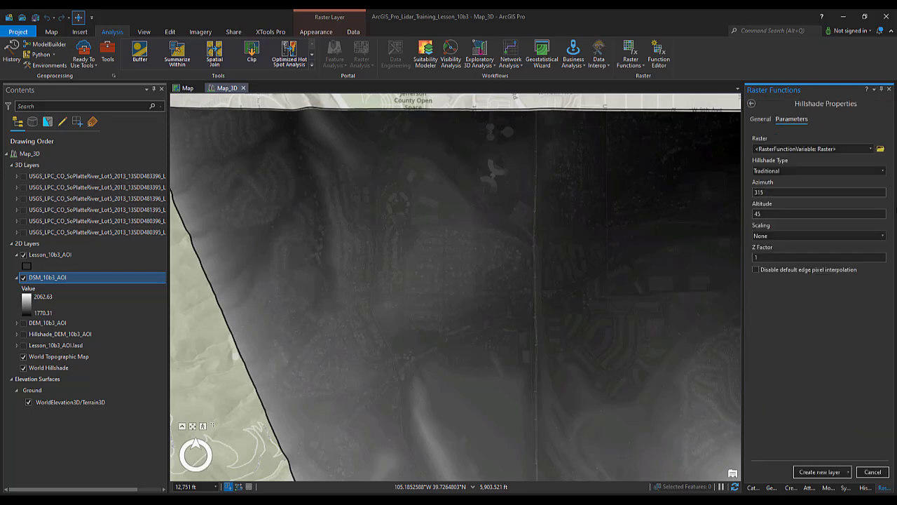
left_click(871, 150)
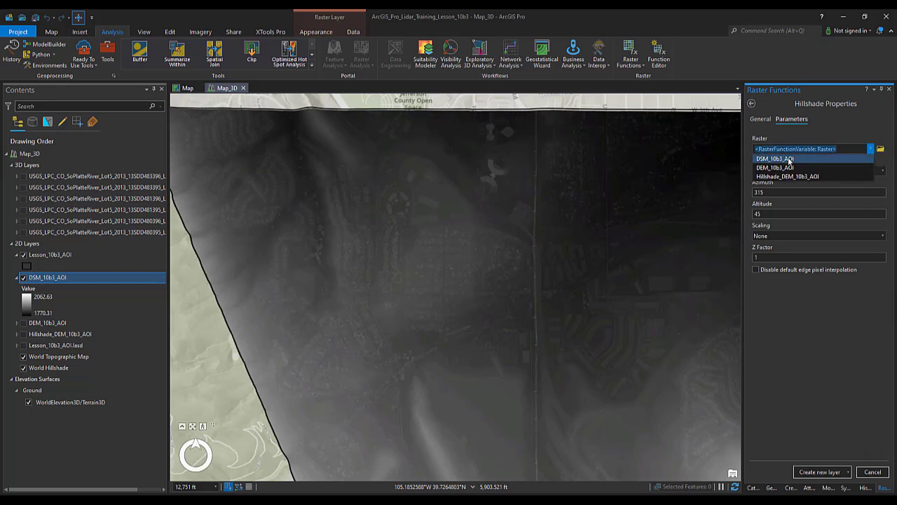
left_click(790, 159)
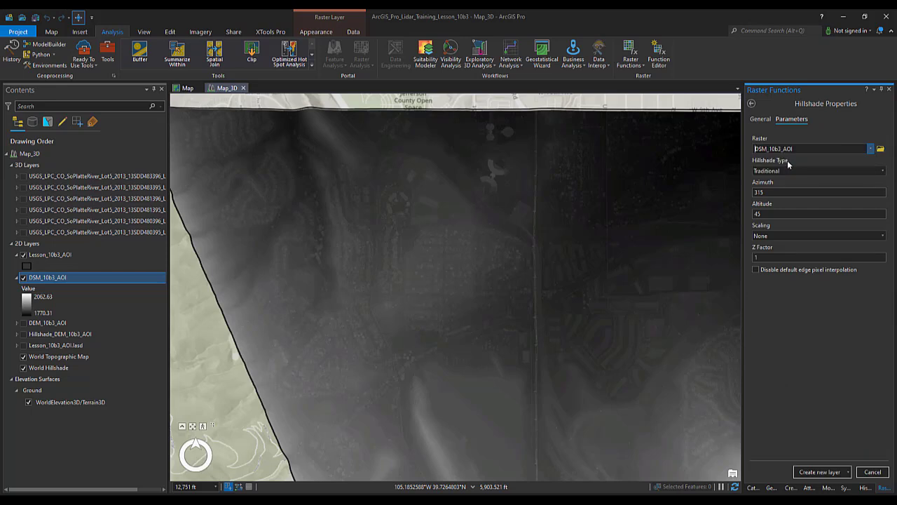
left_click(818, 471)
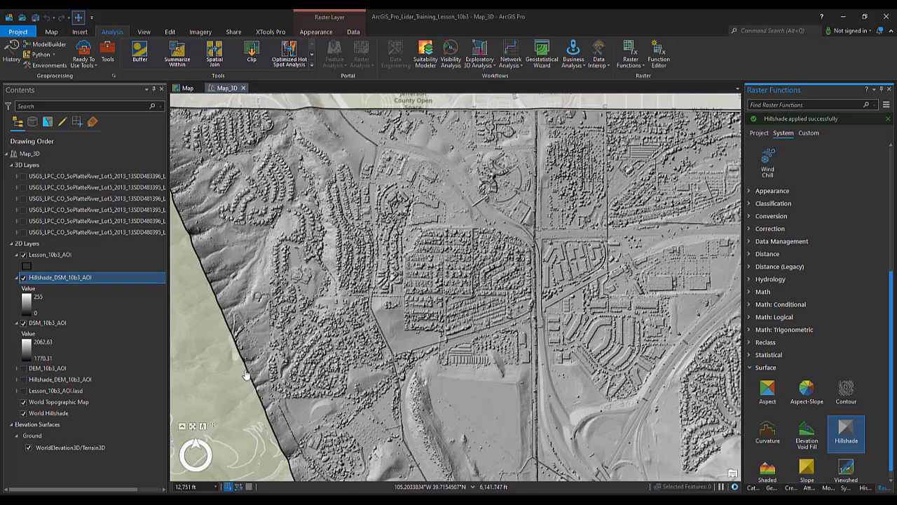
Step: Place Hillshade_DSM_10b3_AOI beneath DSM_10b3_AOI and set the DSM layer's transparency to 50%
left_click_drag(53, 280, 52, 328)
left_click(45, 279)
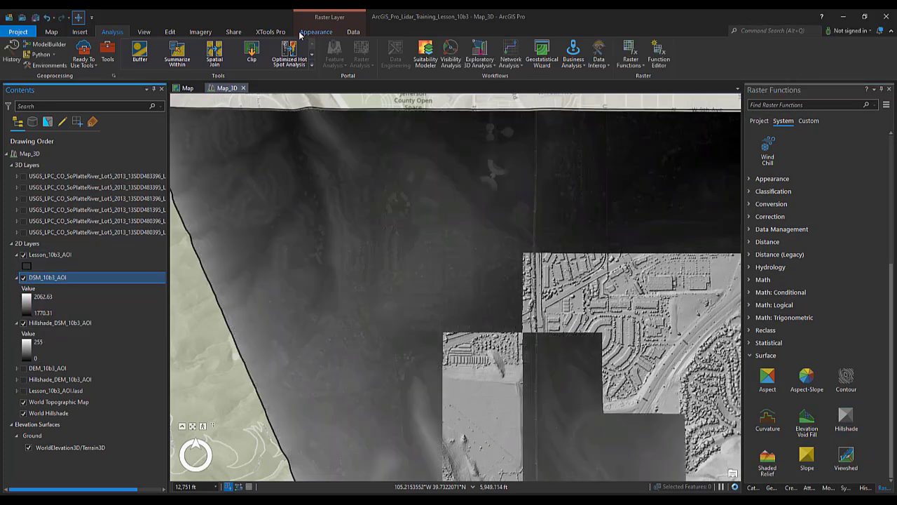
left_click(316, 31)
type("50")
key("Return")
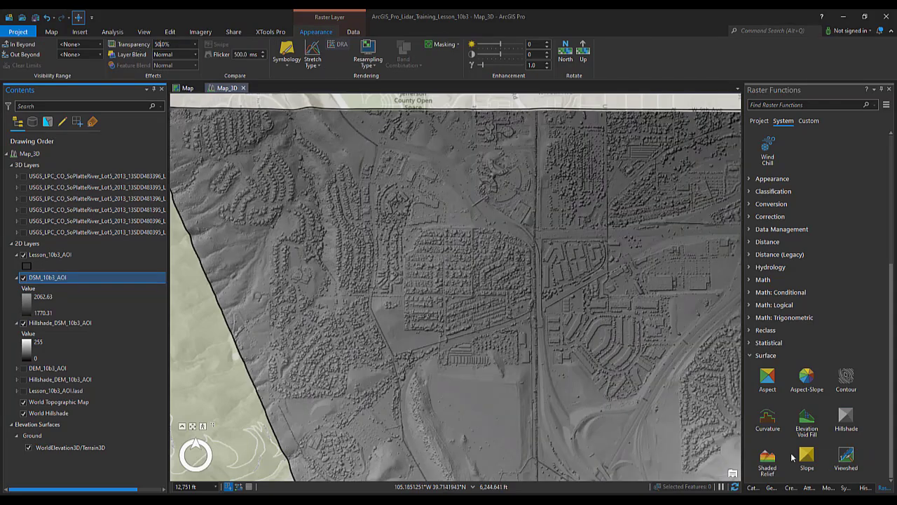
Step: Apply the pale green, green, yellow, dark red and white color scheme to DSM_10b3_AOI
left_click(287, 50)
left_click(887, 163)
scroll(848, 251, "down", 3)
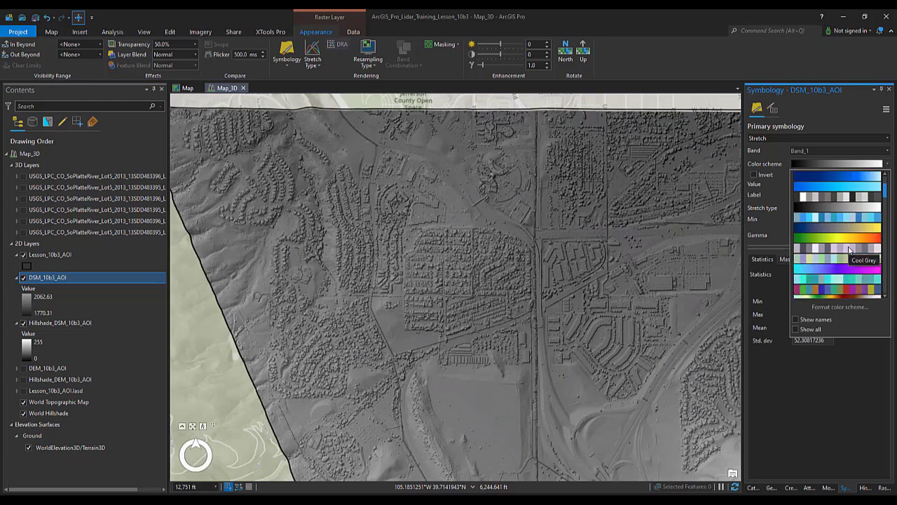
left_click(849, 265)
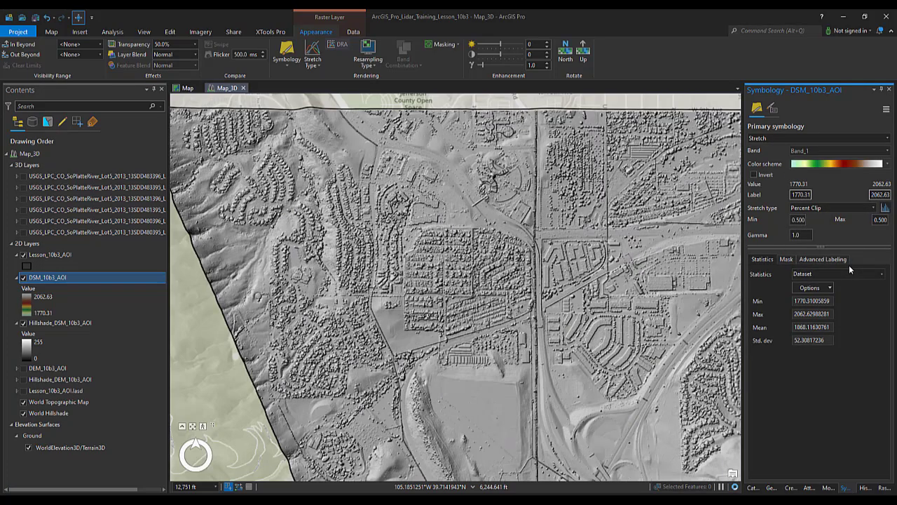
left_click_drag(451, 371, 457, 402)
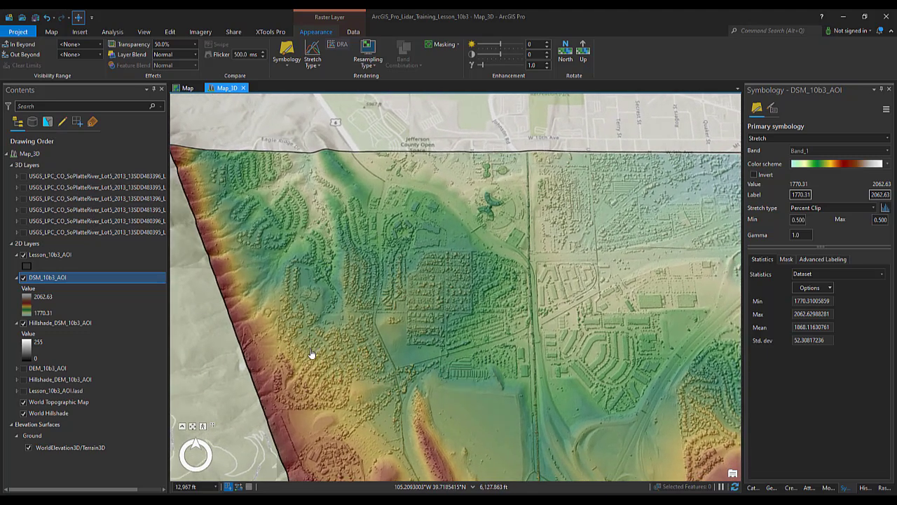
Step: Turn off and collapse DSM_10b3_AOI, and turn on and expand Hillshade_DEM_10b3_AOI
left_click(23, 278)
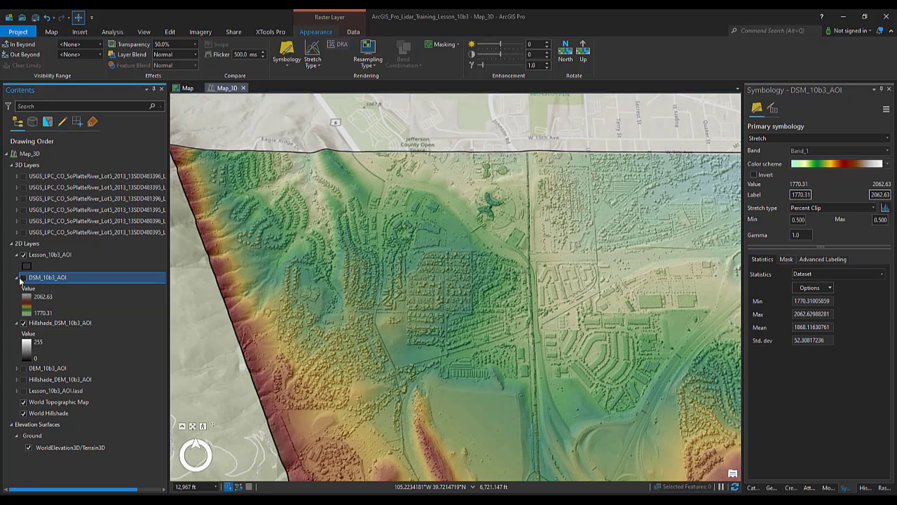
left_click(18, 277)
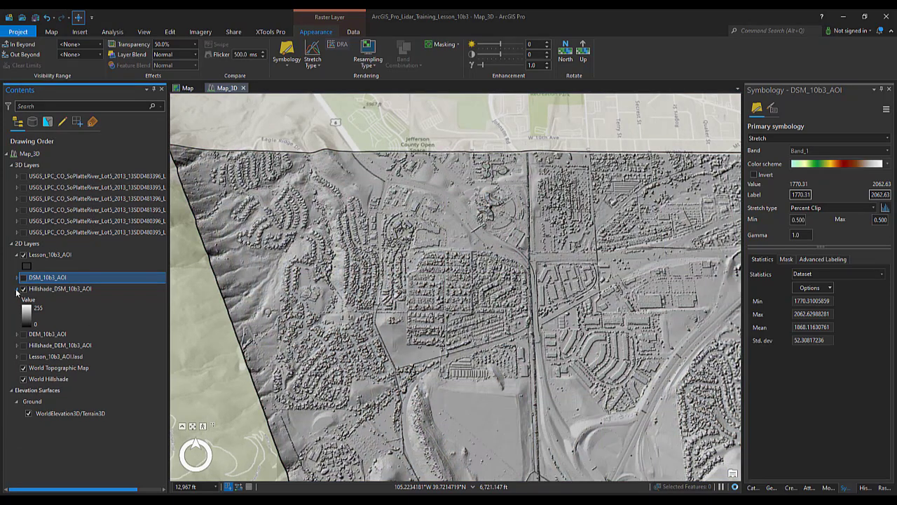
left_click(17, 346)
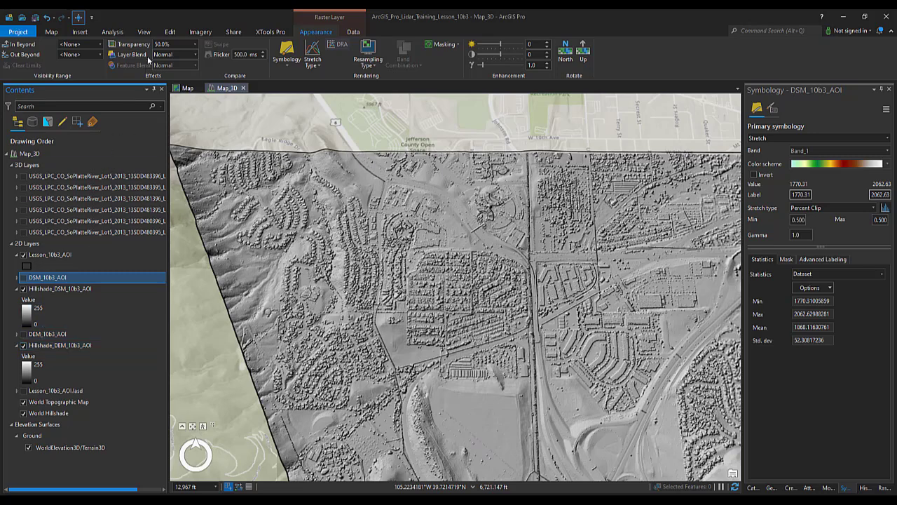
Step: Convert the Map_3D scene to a 2D map
left_click(144, 32)
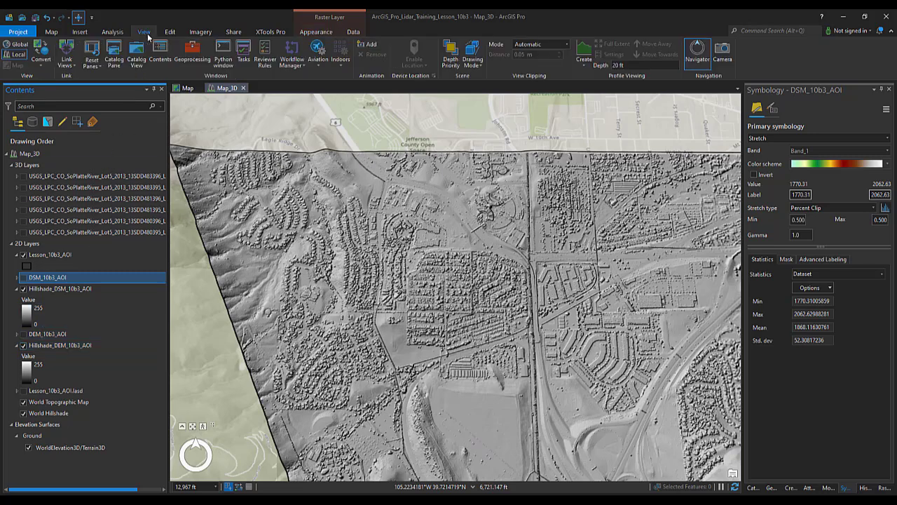
left_click(43, 66)
left_click(50, 77)
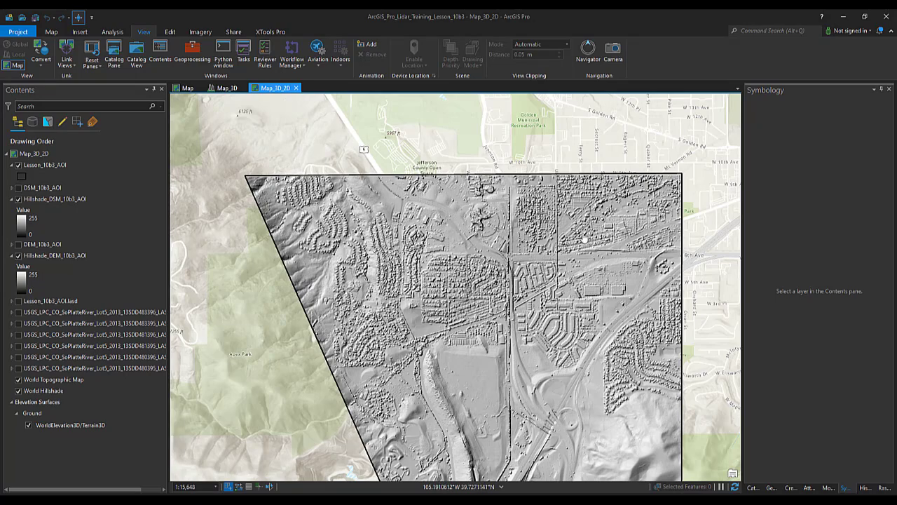
Step: Swipe Hillshade_DSM_10b3_AOI across the DEM hillshade to compare surface features with bare ground, and close the 2D map view
scroll(586, 242, "up", 3)
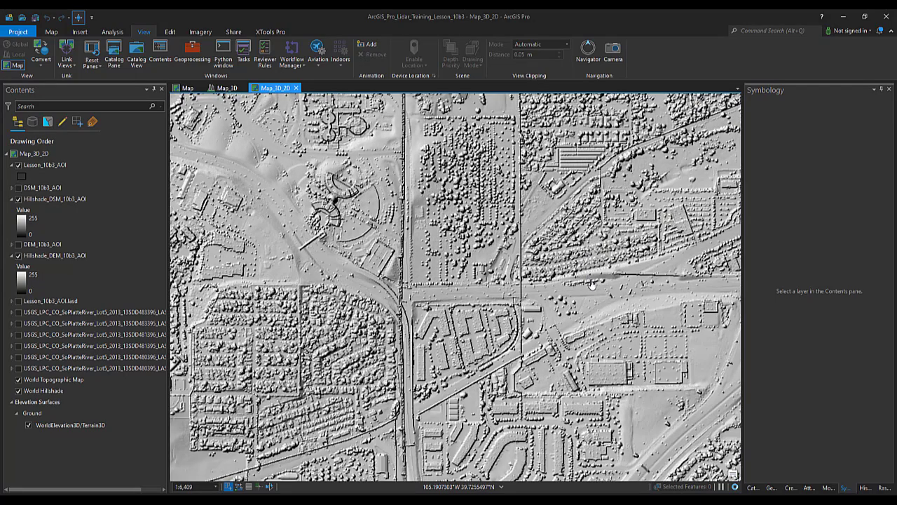
left_click_drag(587, 279, 515, 282)
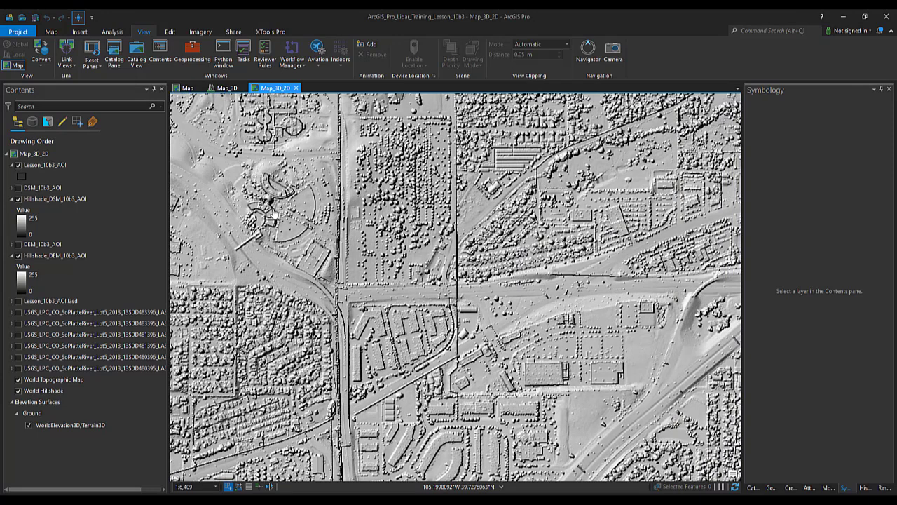
left_click(79, 200)
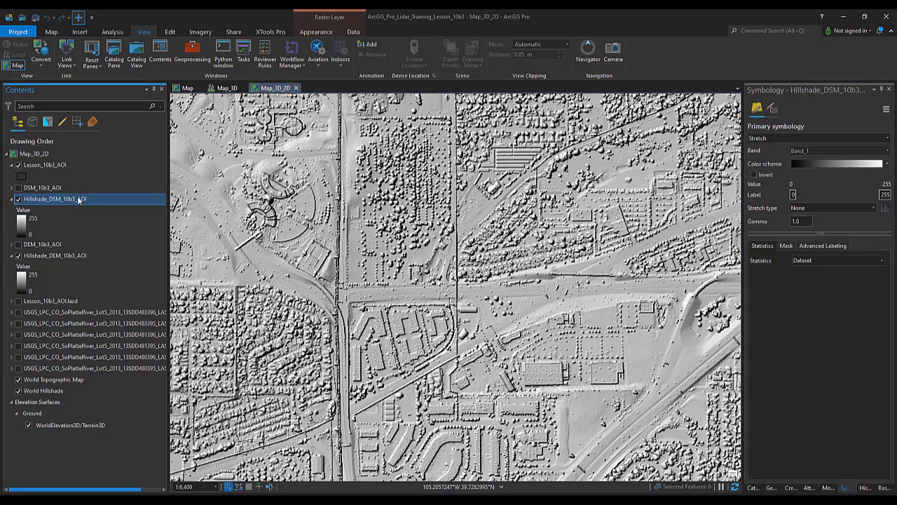
left_click(316, 32)
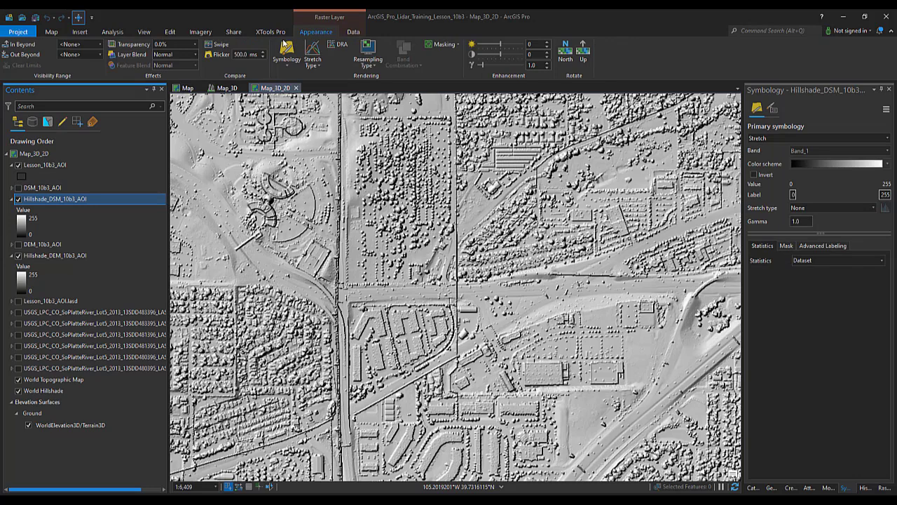
left_click(220, 45)
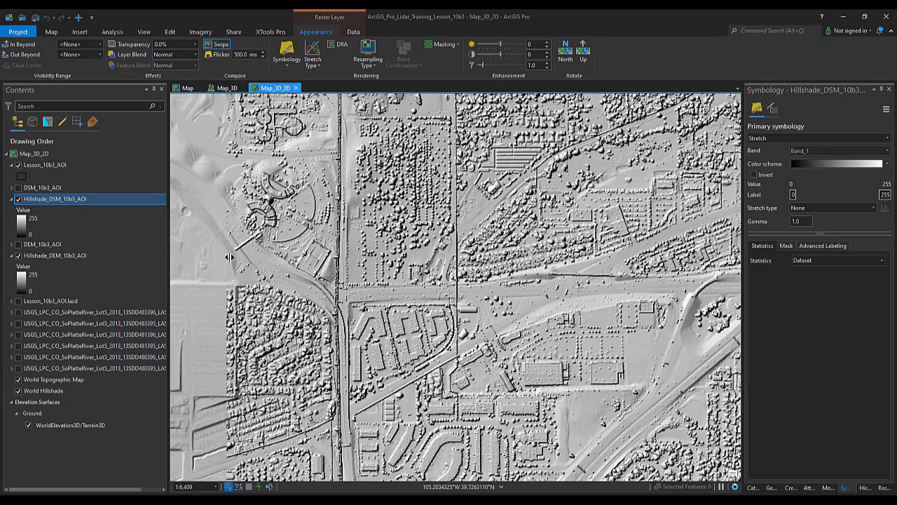
left_click_drag(202, 252, 169, 331)
left_click_drag(449, 98, 460, 116)
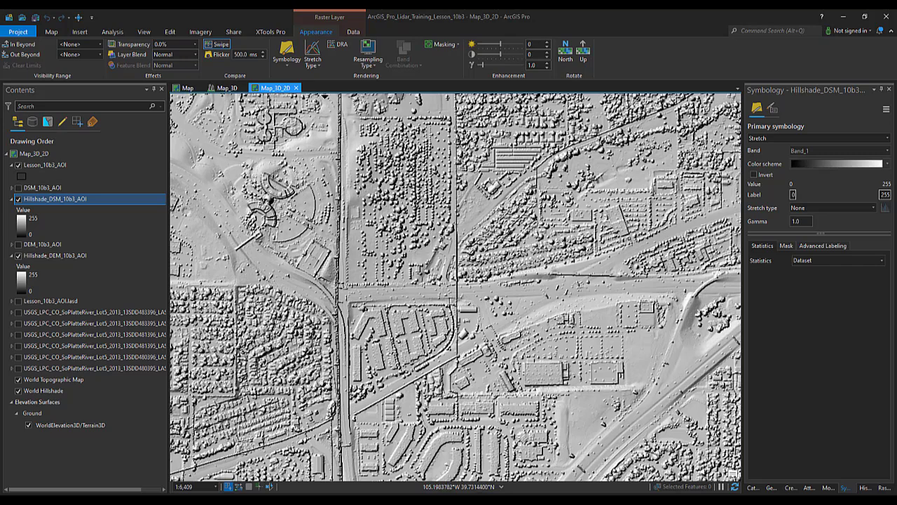
left_click(297, 87)
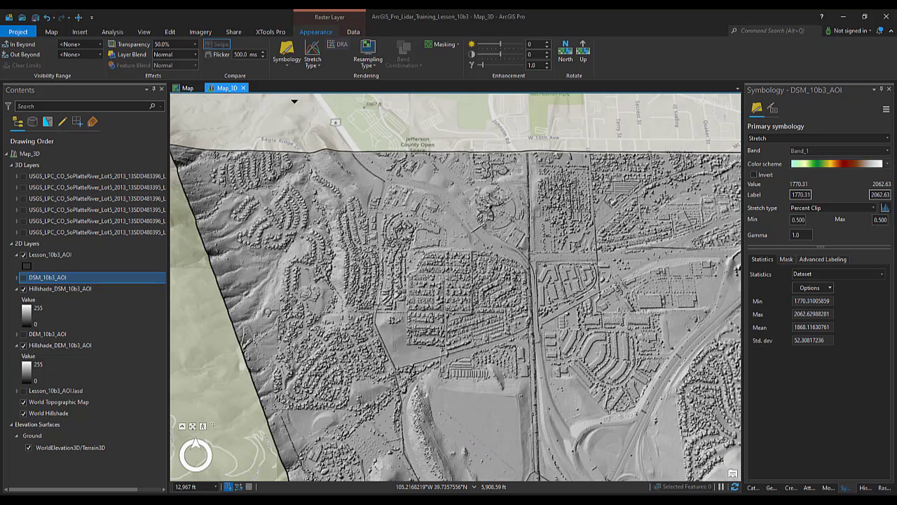
Step: Export the Hillshade_DSM_10b3_AOI layer in Map_3D as a TIFF raster with the default export settings
left_click(61, 289, "ctrl")
left_click(62, 289)
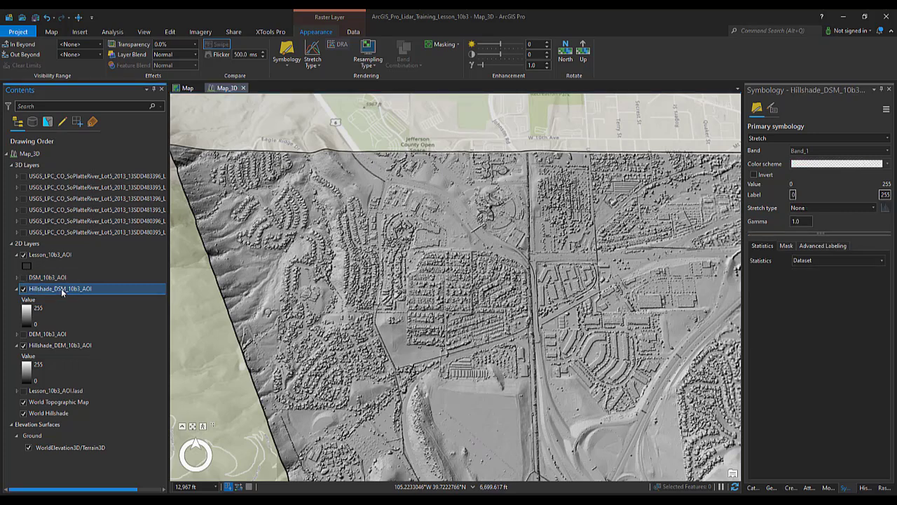
right_click(62, 293)
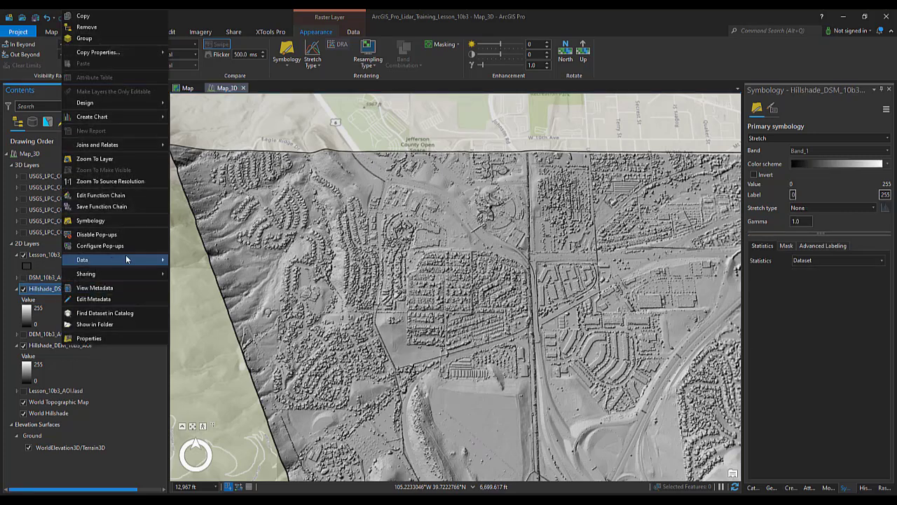
mouse_move(157, 261)
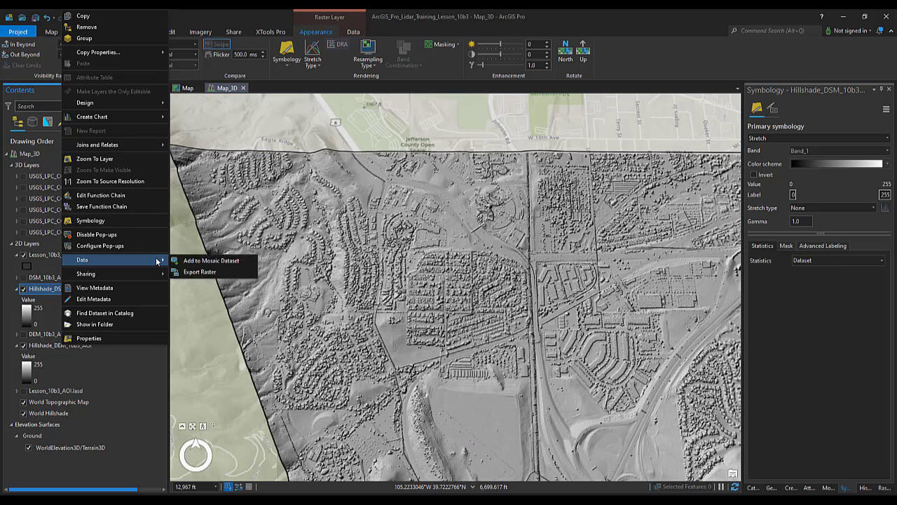
left_click(194, 274)
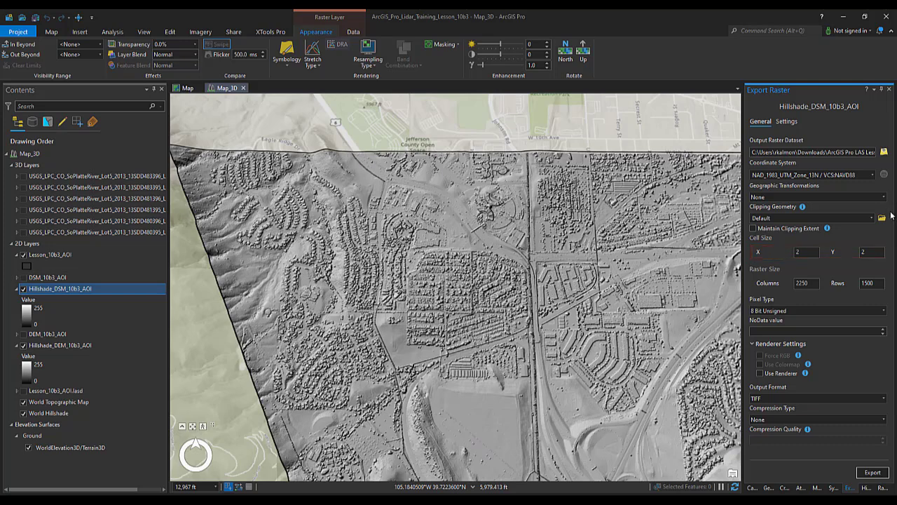
left_click(871, 473)
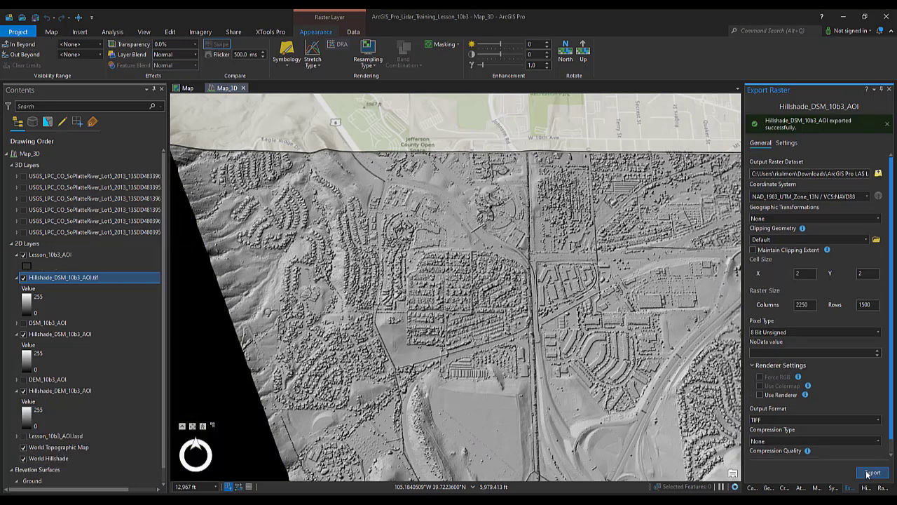
Step: Export the Hillshade_DEM_10b3_AOI layer as a TIFF raster with the default export settings
right_click(75, 390)
mouse_move(75, 391)
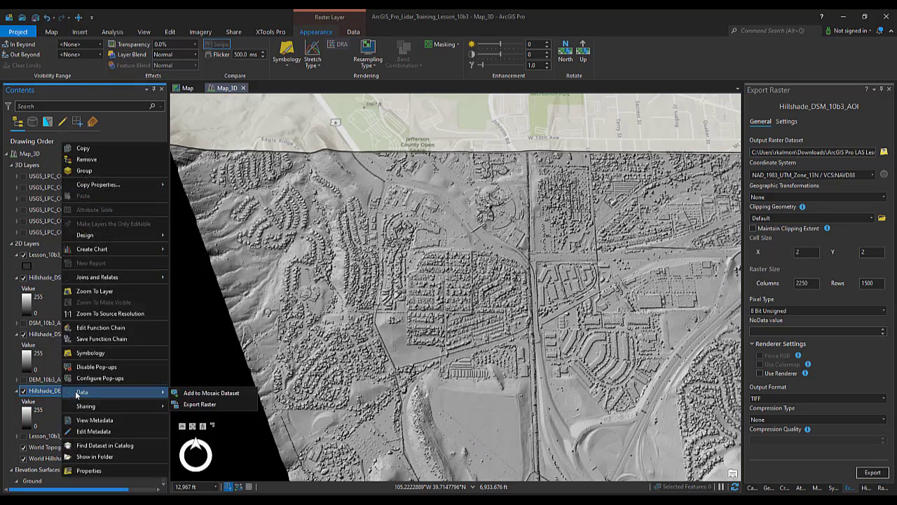
left_click(185, 401)
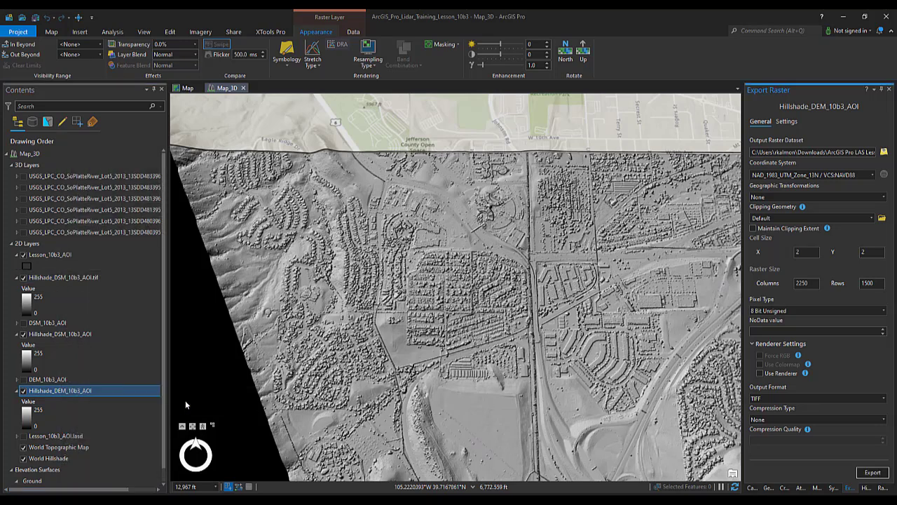
left_click(873, 473)
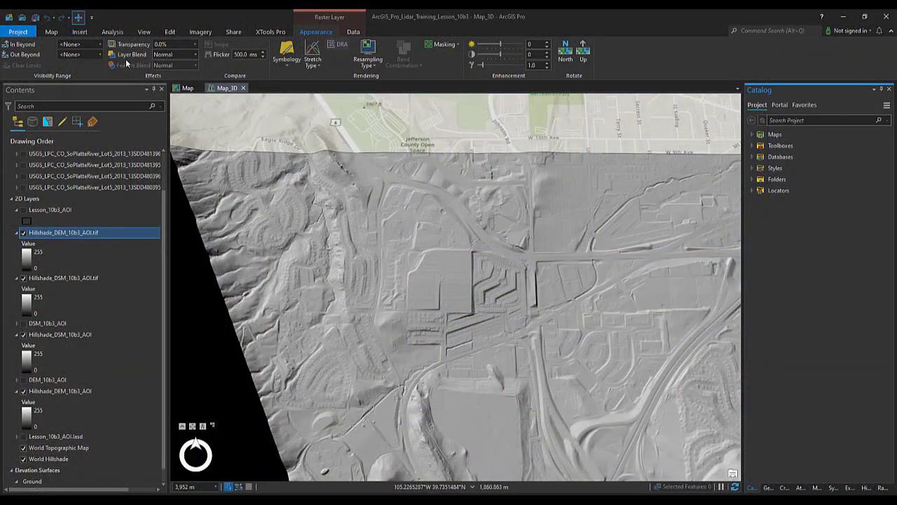
Step: Find the Image Analyst Raster Calculator tool and build the expression "DSM_10b3_AOI" - "DEM_10b3_AOI"
left_click(112, 32)
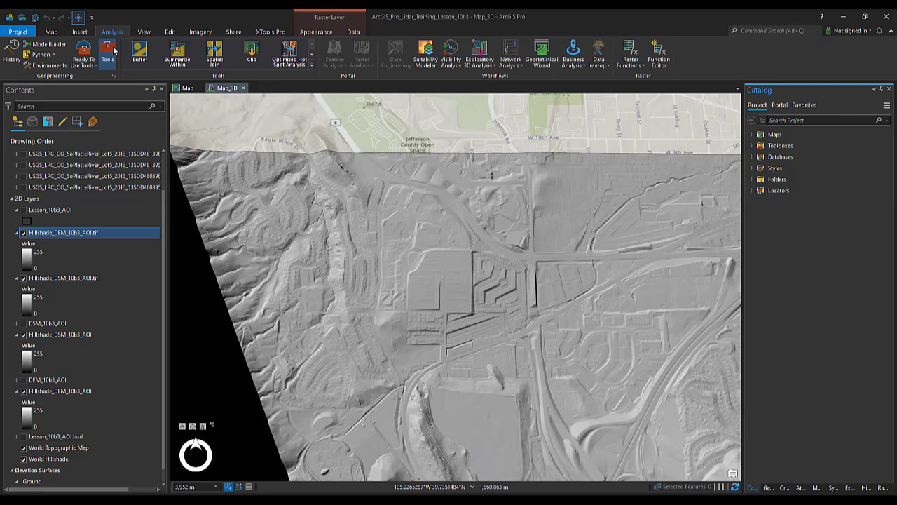
left_click(109, 51)
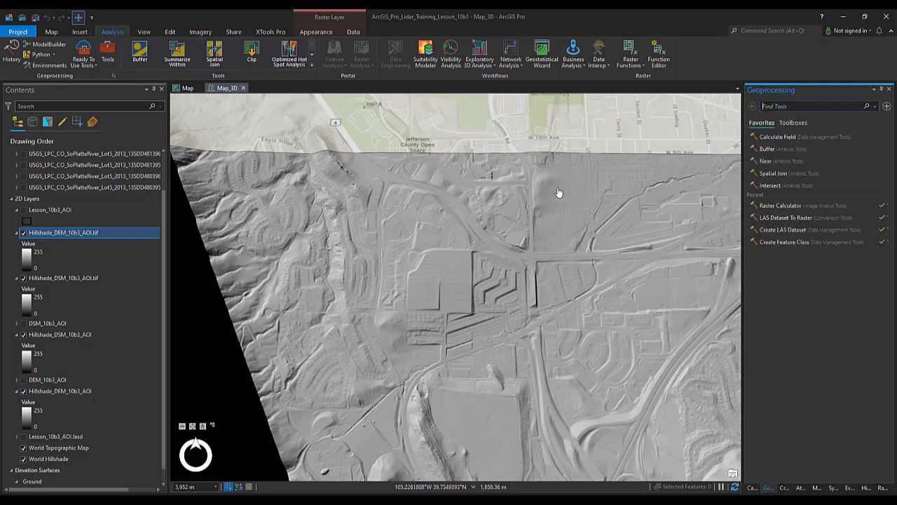
left_click(770, 105)
type("raster c")
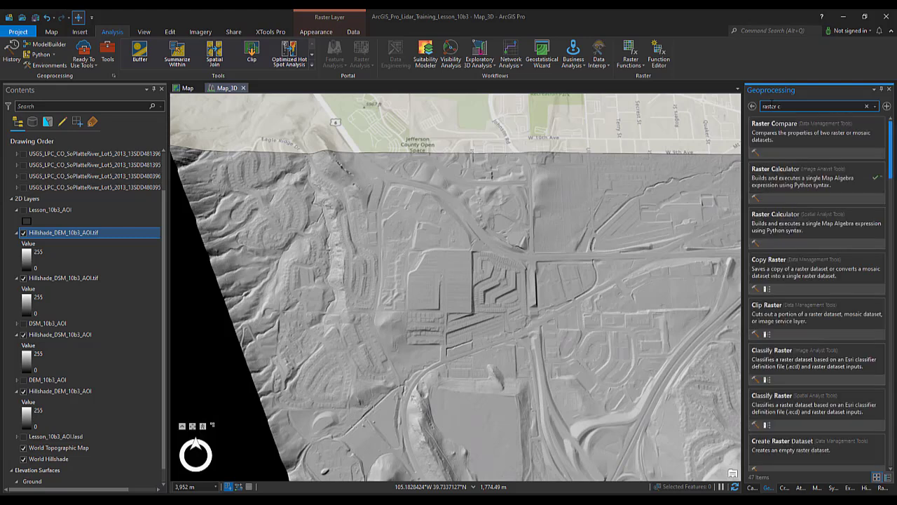
left_click(788, 188)
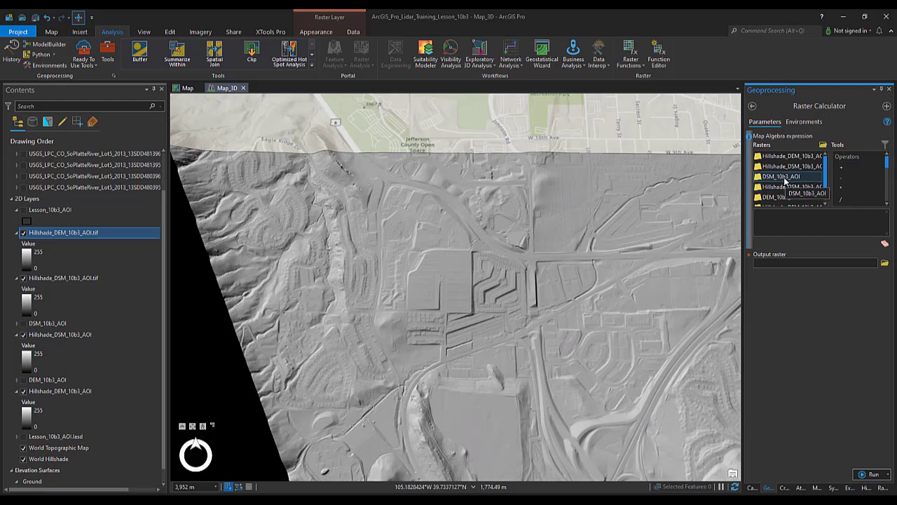
double_click(786, 179)
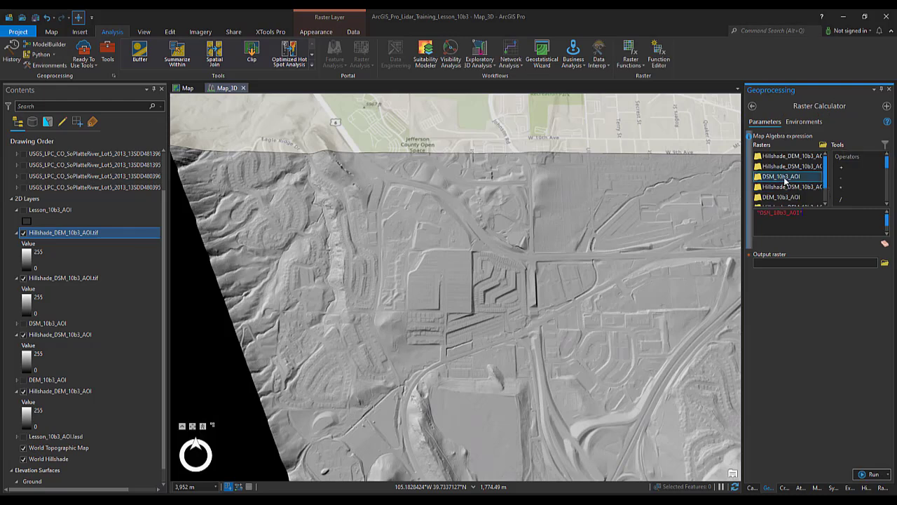
double_click(844, 180)
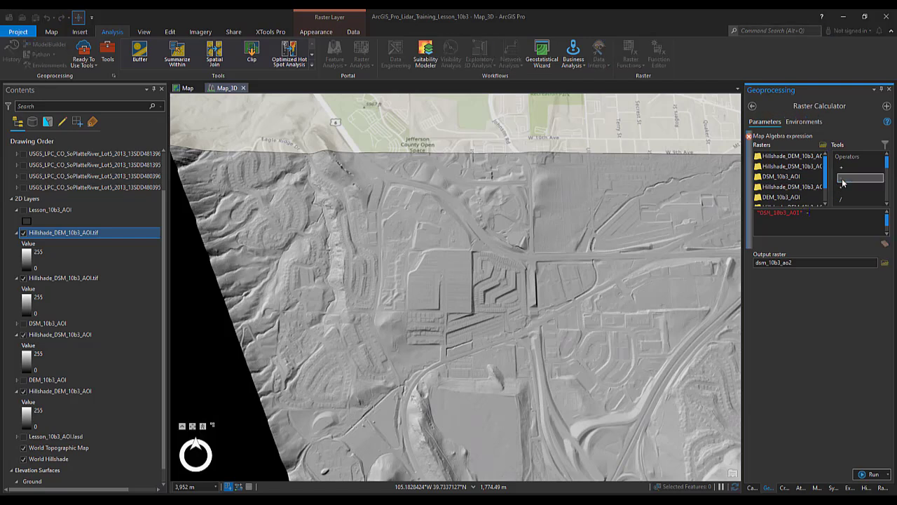
double_click(791, 198)
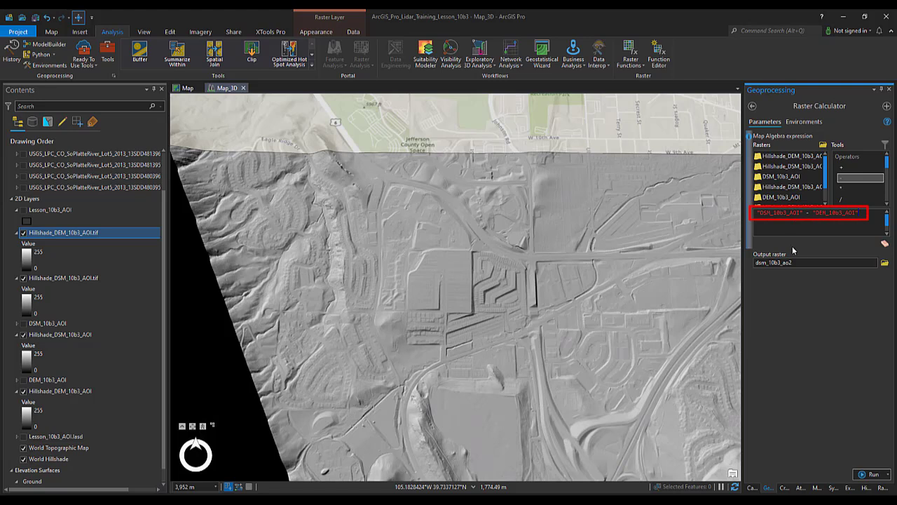
Step: Name the output raster DHM_10b3_AOI in the project geodatabase and run Raster Calculator
left_click(801, 263)
key("End")
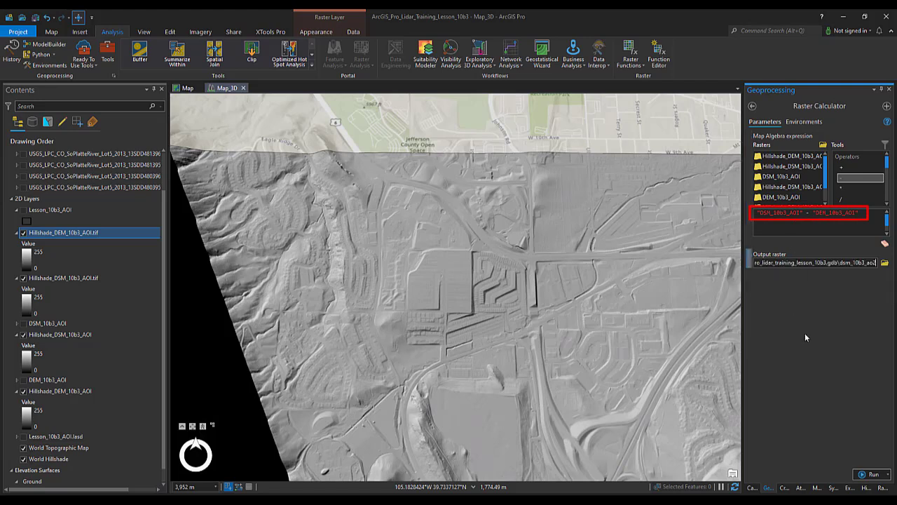
key("BackSpace")
key("BackSpace")
key("BackSpace")
type("AOI")
key("BackSpace")
key("BackSpace")
key("BackSpace")
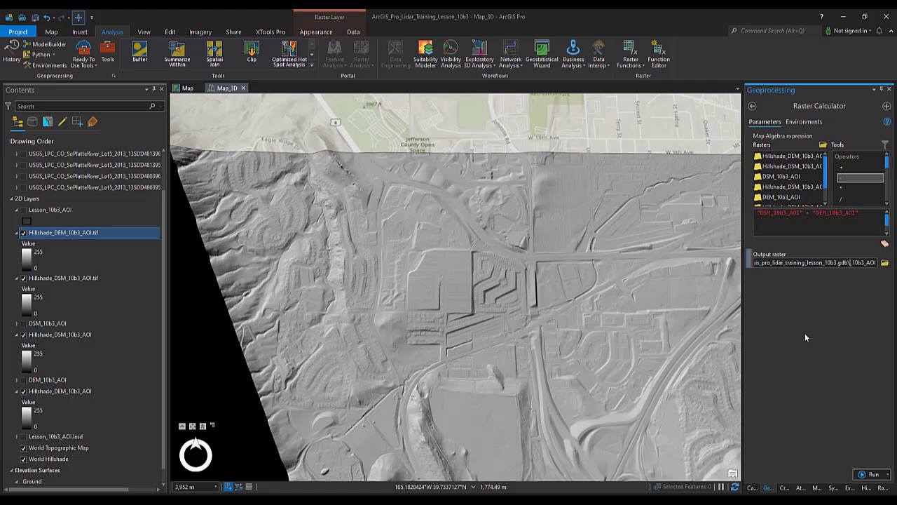
type("DHM")
left_click(869, 474)
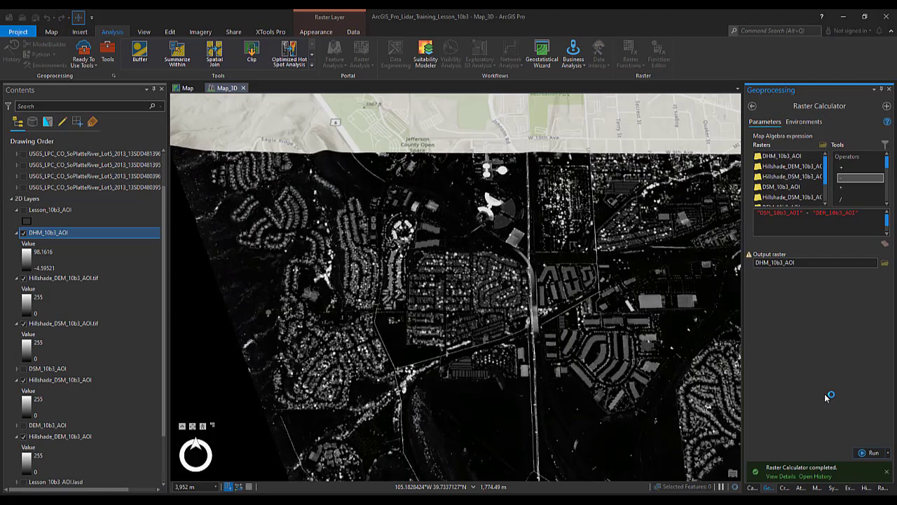
Step: Turn off both exported hillshade TIFF layers and the original DSM and DEM hillshade layers
left_click(23, 277)
left_click(23, 323)
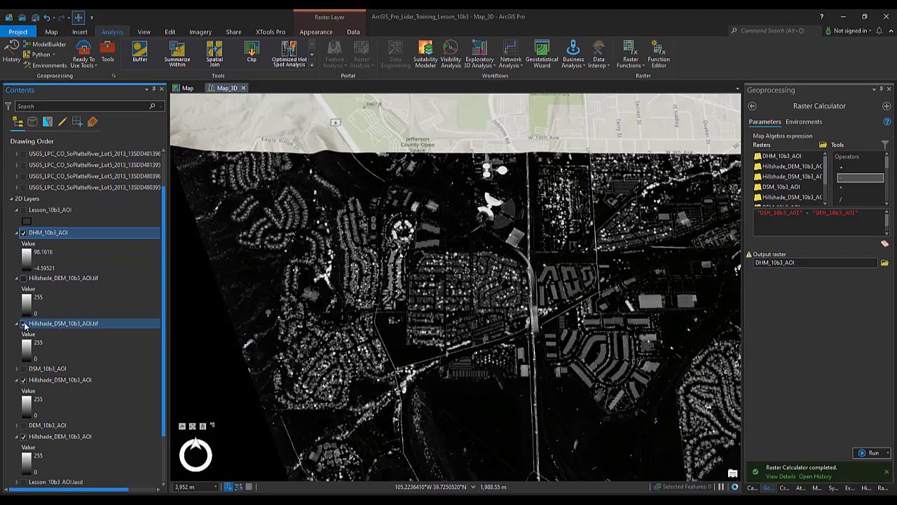
left_click(23, 380)
left_click(23, 436)
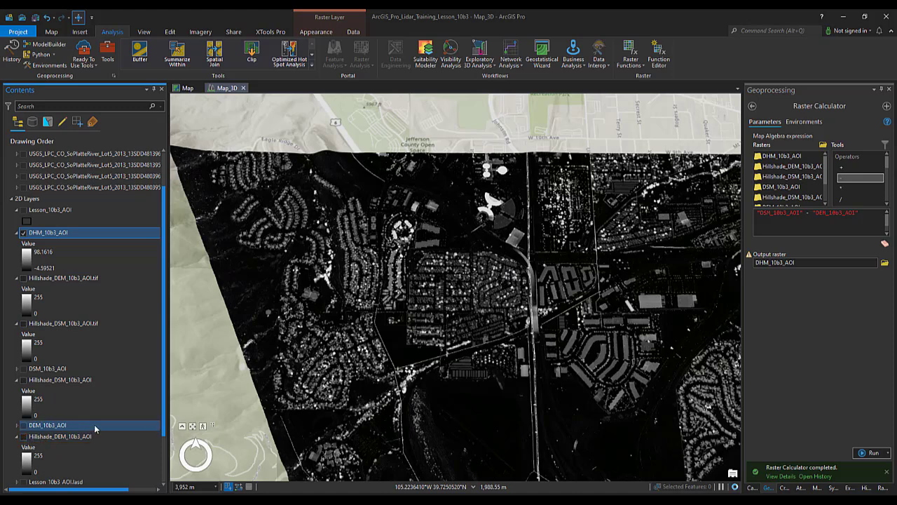
Step: Symbolize DHM_10b3_AOI with the continuous black-purple-orange-yellow color scheme
left_click(43, 234)
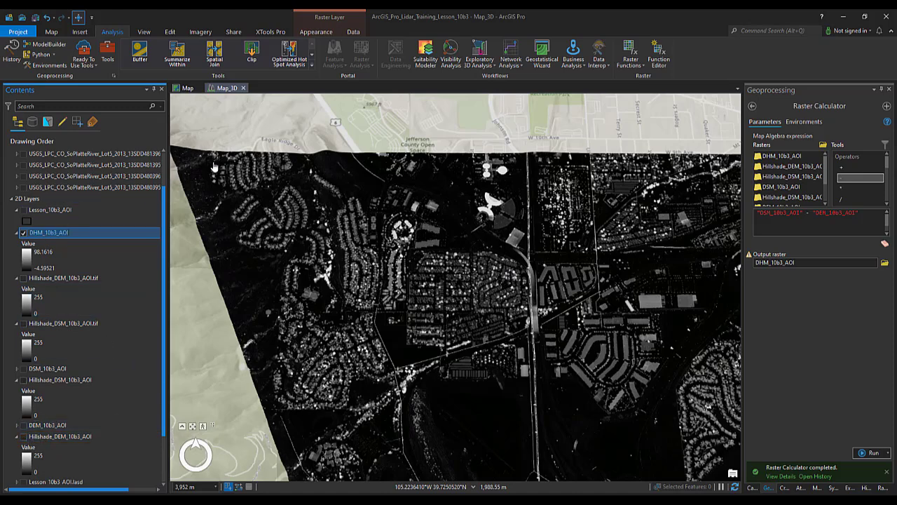
left_click(317, 32)
left_click(288, 56)
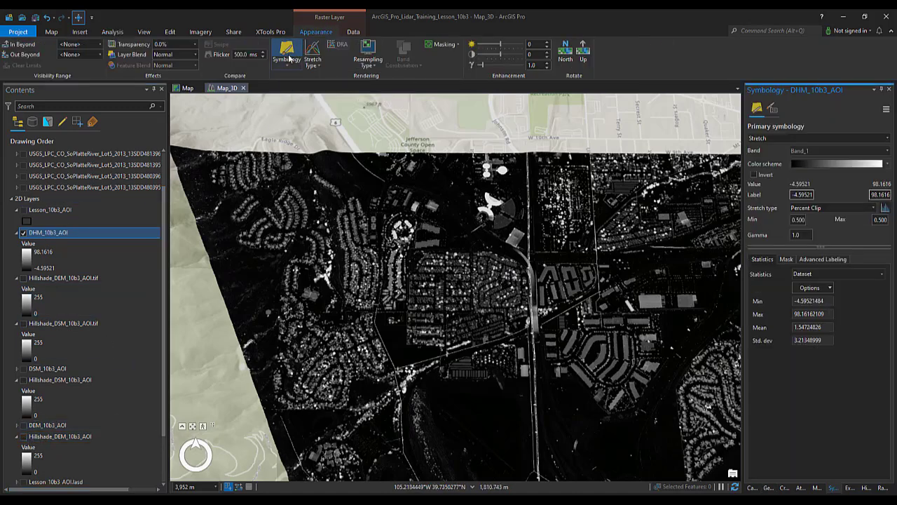
left_click(887, 164)
scroll(863, 210, "down", 6)
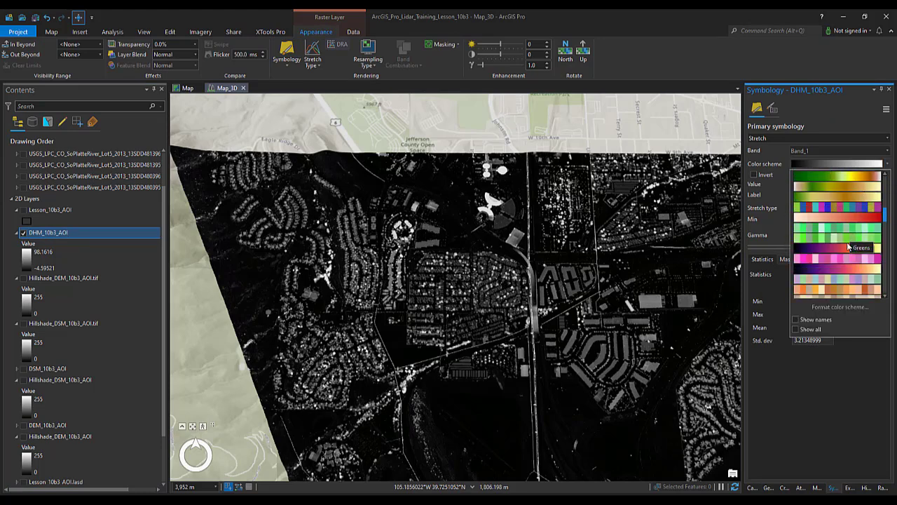
left_click(851, 258)
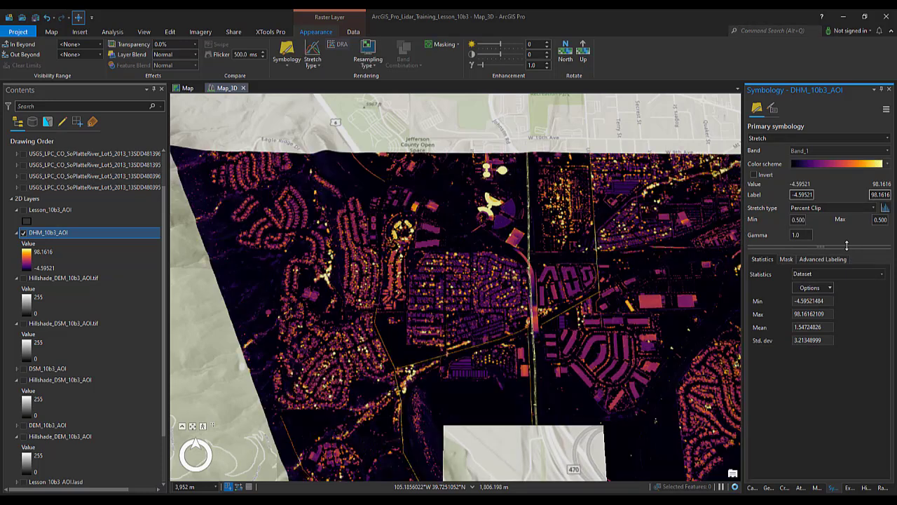
Step: Inspect the DHM_10b3_AOI pixel value at the centre of the bright wing-shaped building, and close the pop-up
left_click(51, 32)
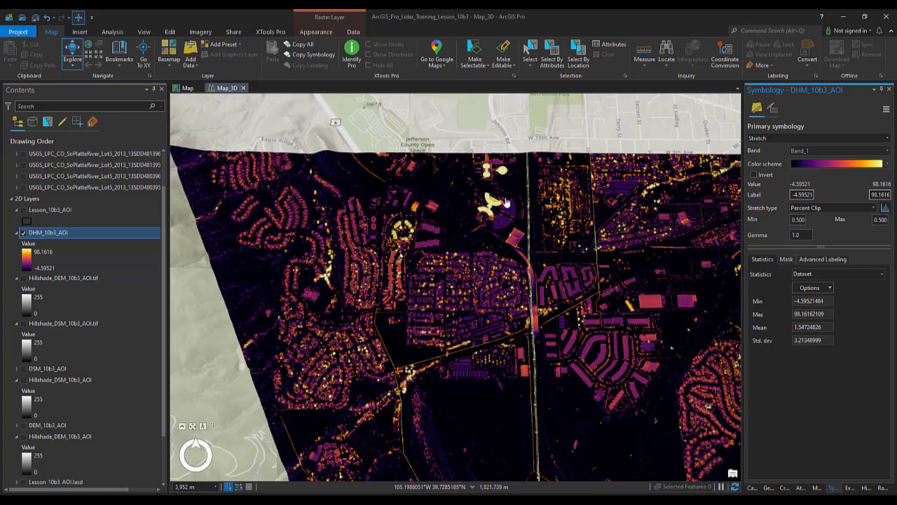
scroll(488, 209, "up", 5)
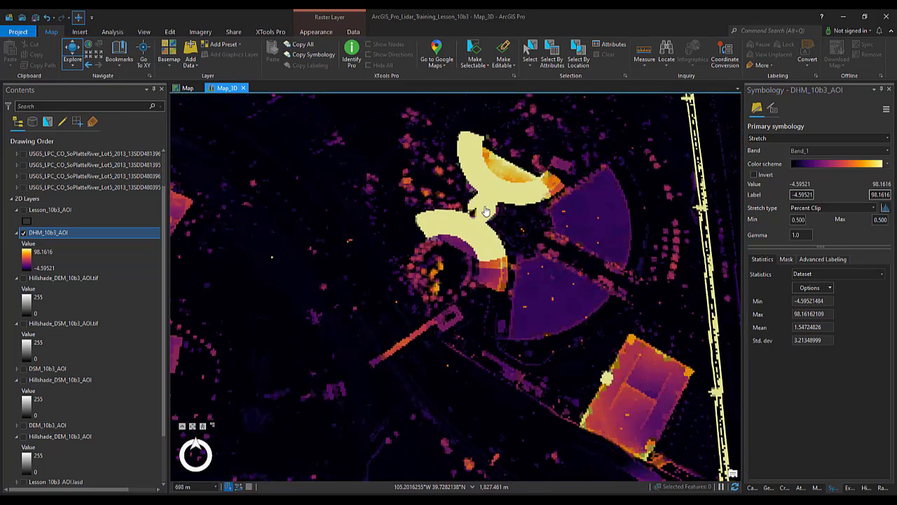
left_click(484, 204)
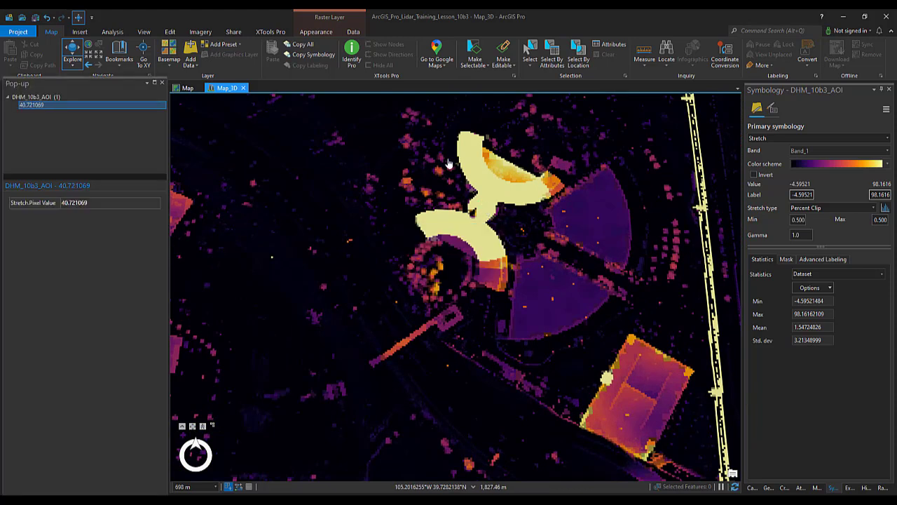
left_click_drag(99, 87, 307, 130)
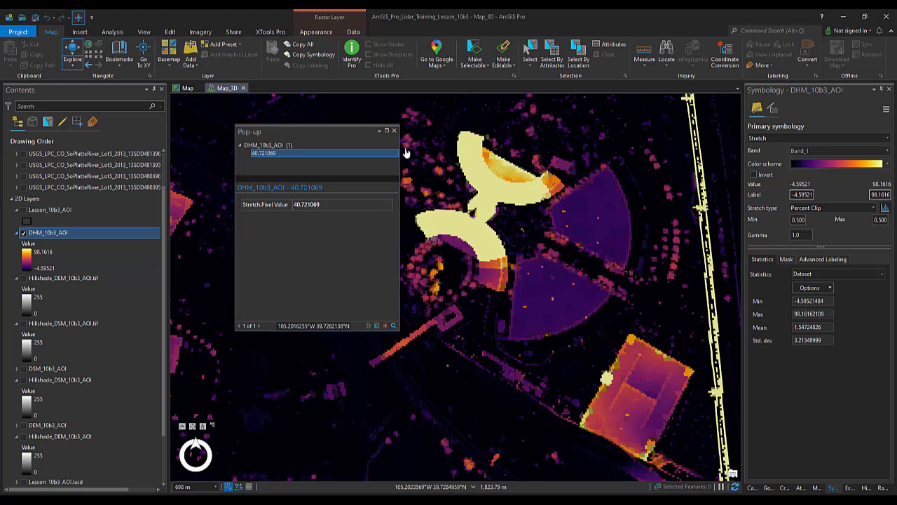
left_click(394, 131)
Step: Turn off the DHM_10b3_AOI layer, and turn on and select the Lesson_10b3_AOI.lasd layer
left_click(353, 32)
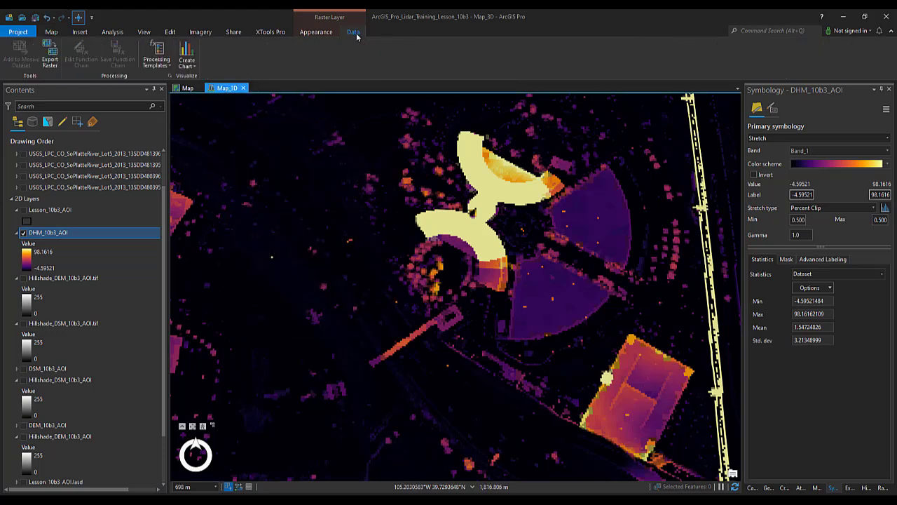
left_click(22, 234)
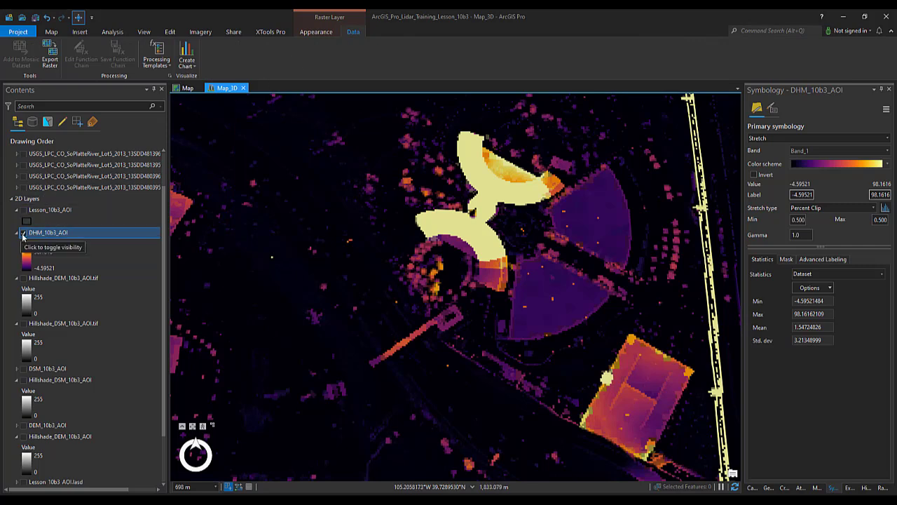
left_click(24, 425)
scroll(26, 428, "down", 1)
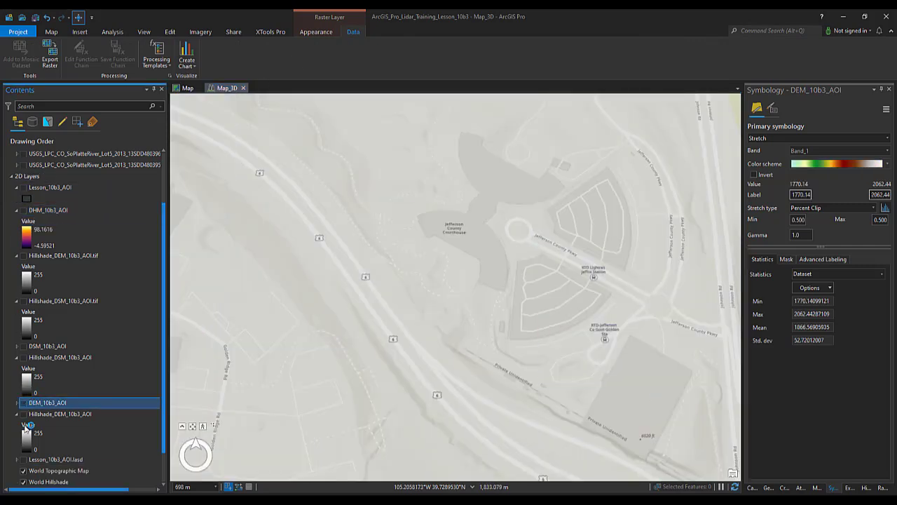
left_click(35, 461)
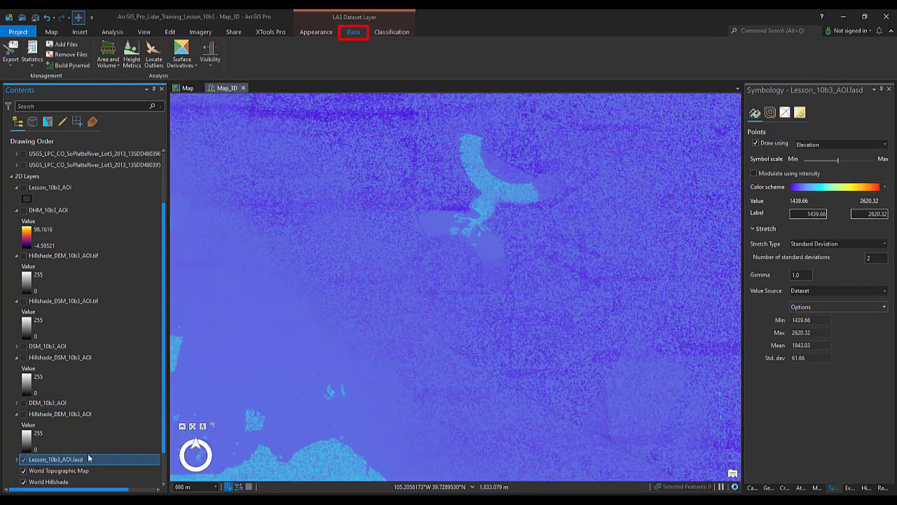
Step: Open the Surface Contour surface derivative tool for Lesson_10b3_AOI.lasd
left_click(198, 68)
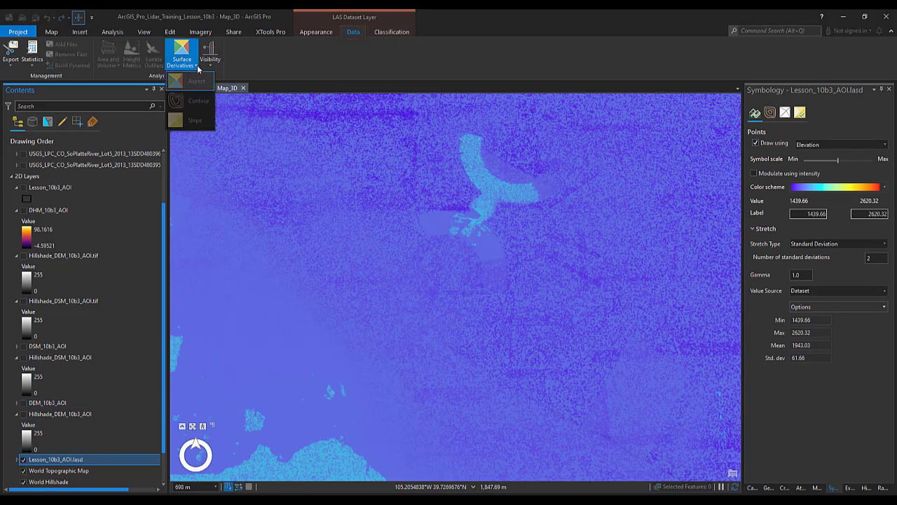
left_click(199, 105)
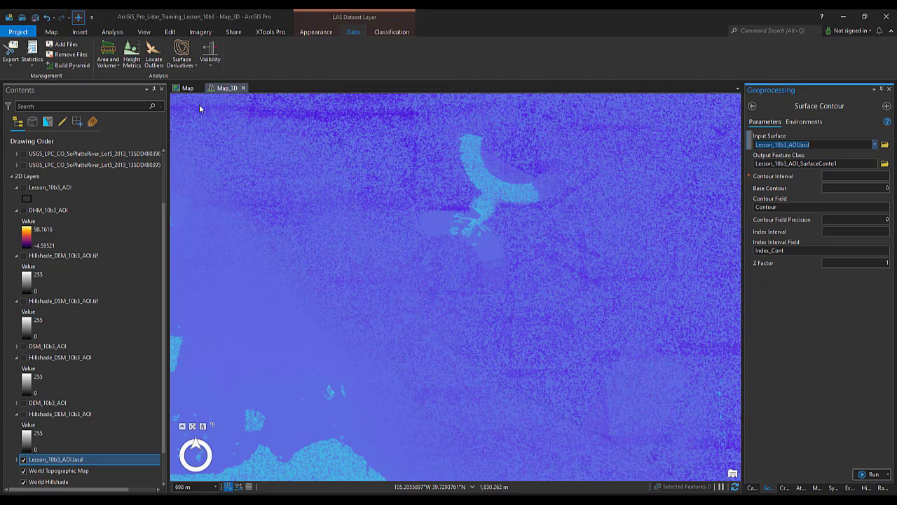
left_click(199, 104)
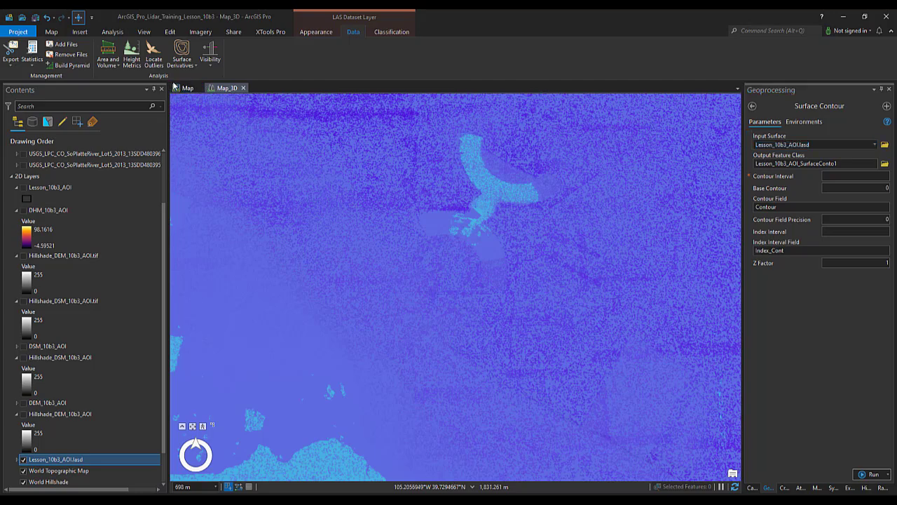
Step: Filter the Lesson_10b3_AOI.lasd points to classification code 2 Ground only
left_click(315, 32)
left_click(415, 53)
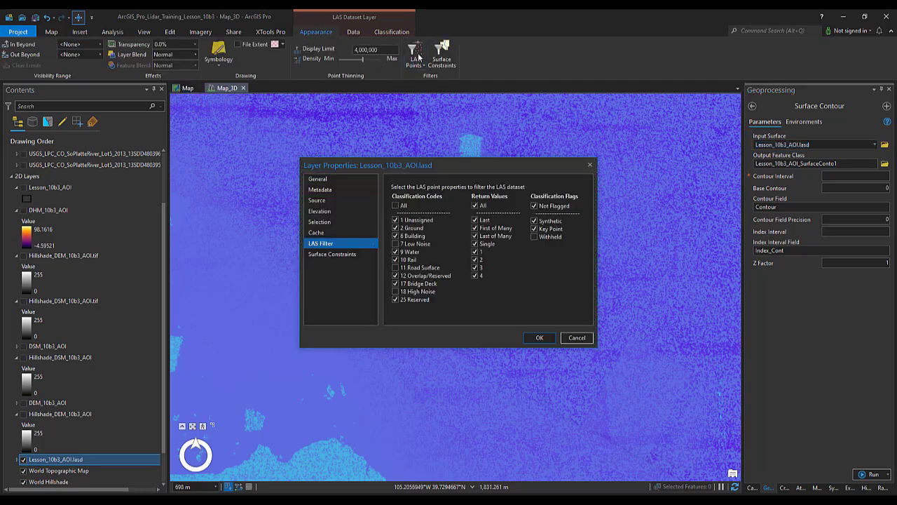
left_click(396, 206)
left_click(396, 228)
left_click(536, 338)
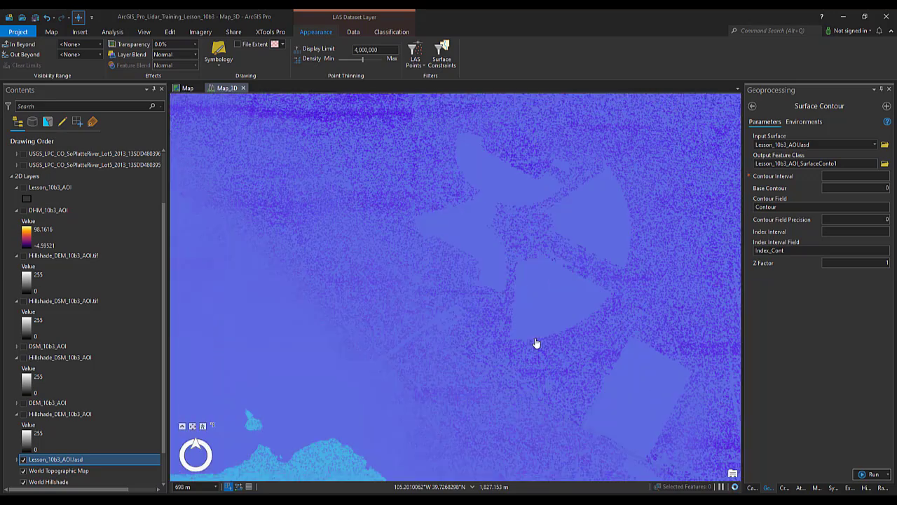
Step: Name the Surface Contour output feature class Contours_10b3 in the project geodatabase
left_click(813, 163)
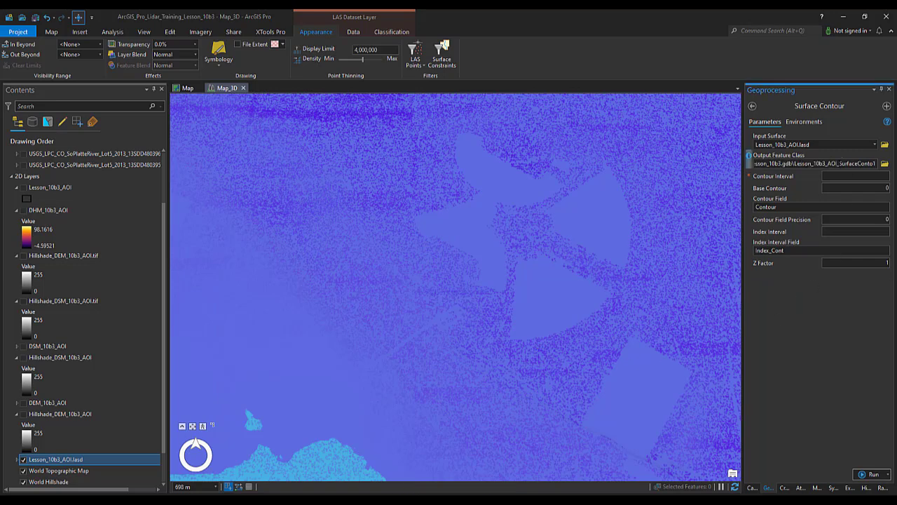
double_click(834, 164)
key("BackSpace")
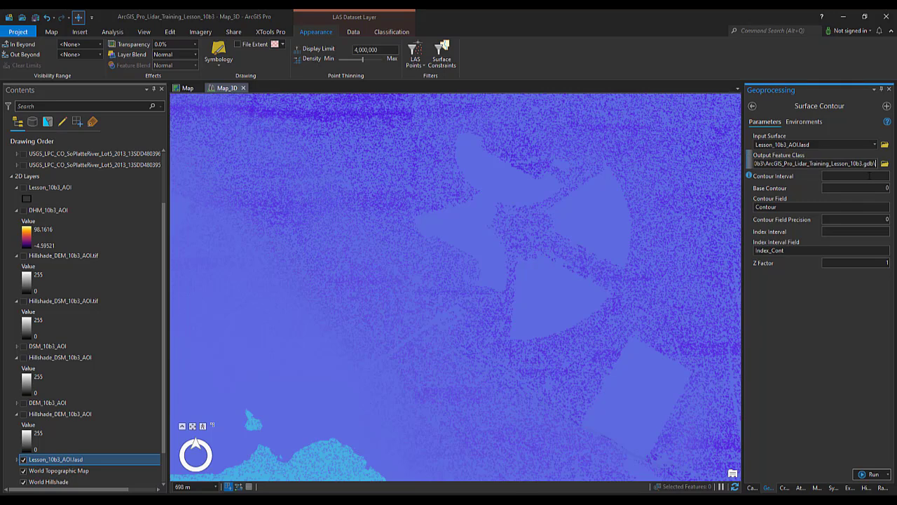
type("C")
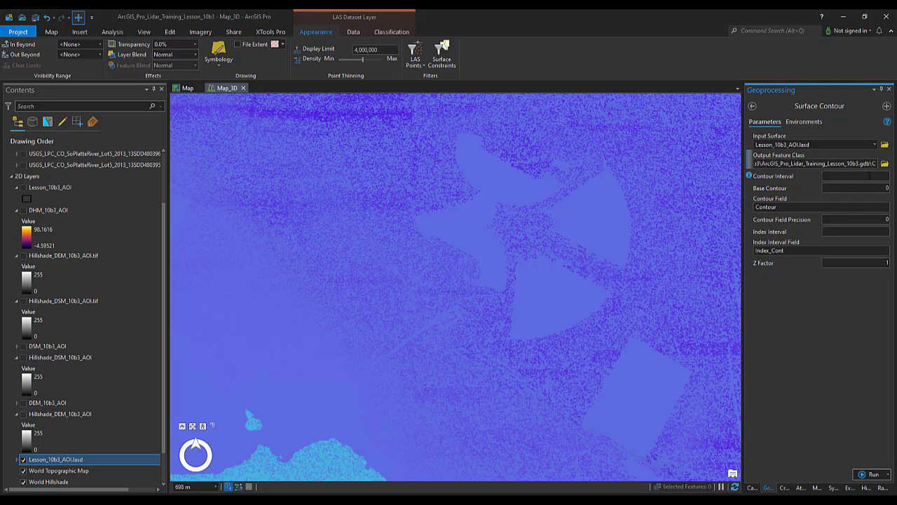
type("ontours_10")
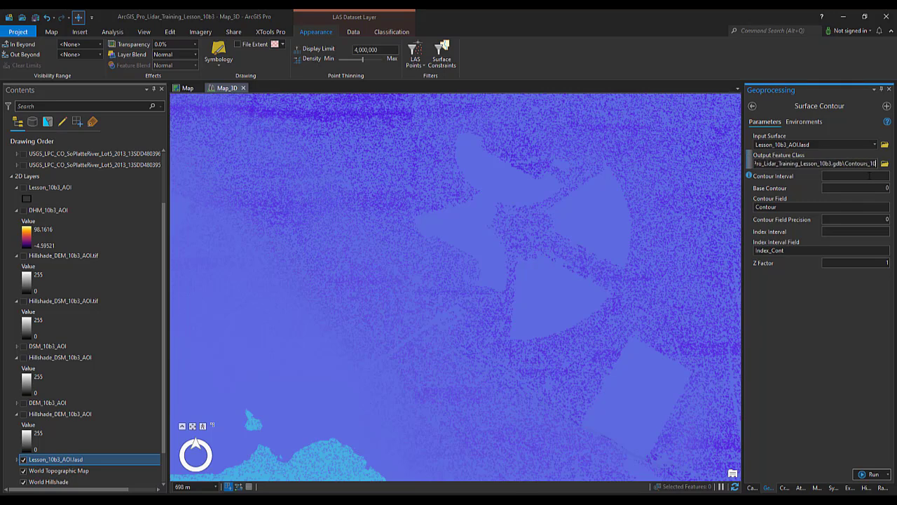
type("b3")
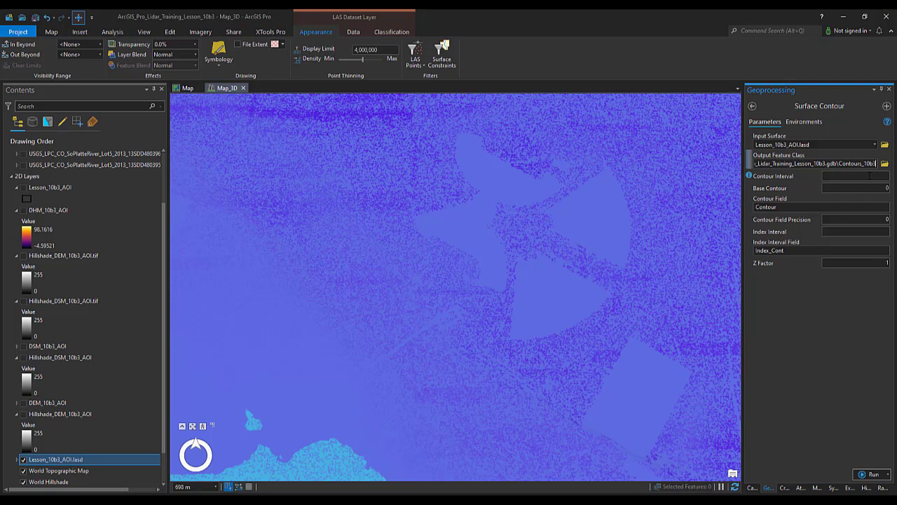
Step: Set the contour interval to 10 and the index interval to 50, and run Surface Contour
left_click(869, 176)
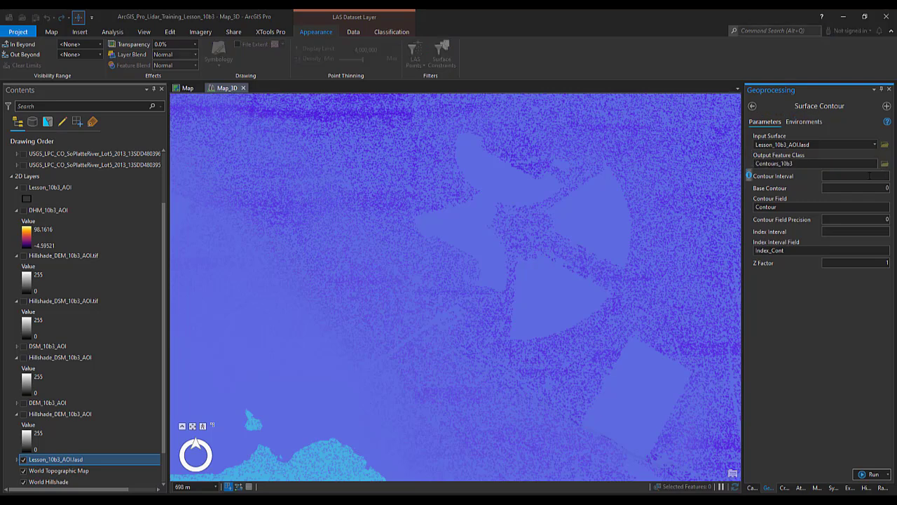
type("10")
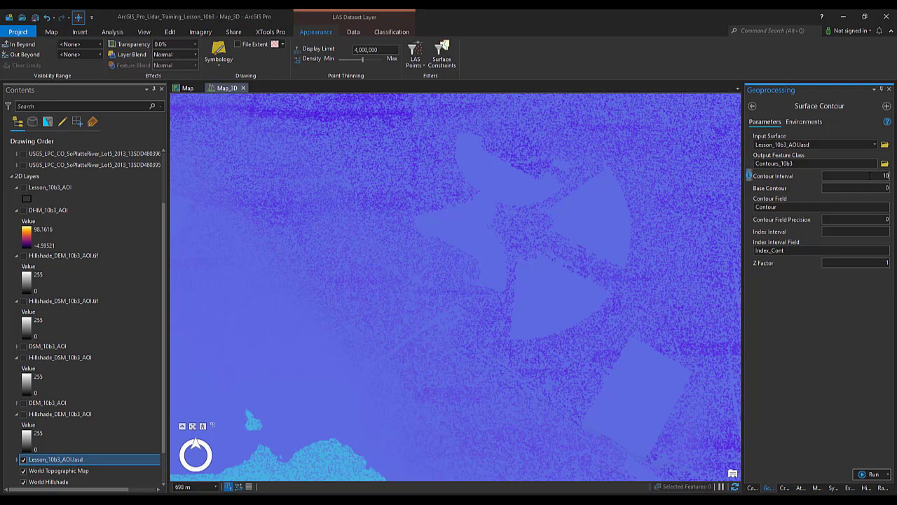
left_click(871, 231)
left_click(862, 479)
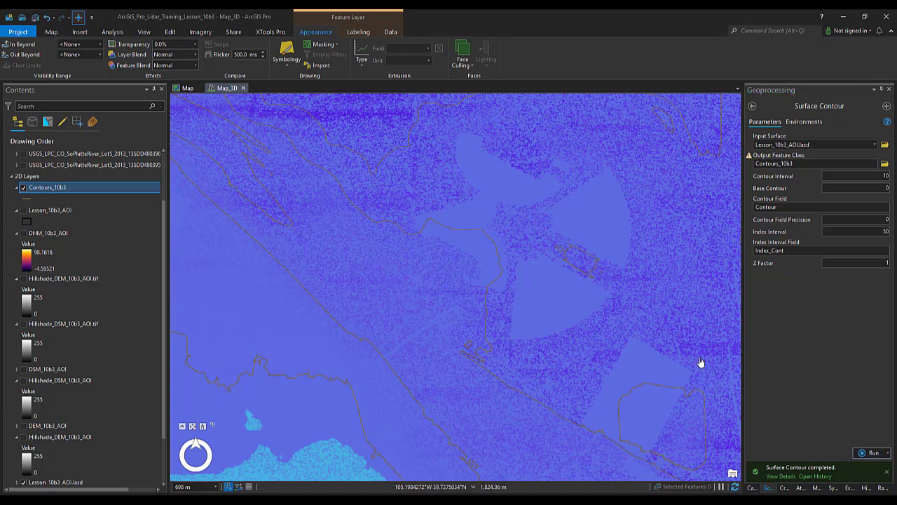
Step: Turn off the Lesson_10b3_AOI.lasd layer and symbolize Contours_10b3 by unique values of the Index_Cont field
left_click(21, 488)
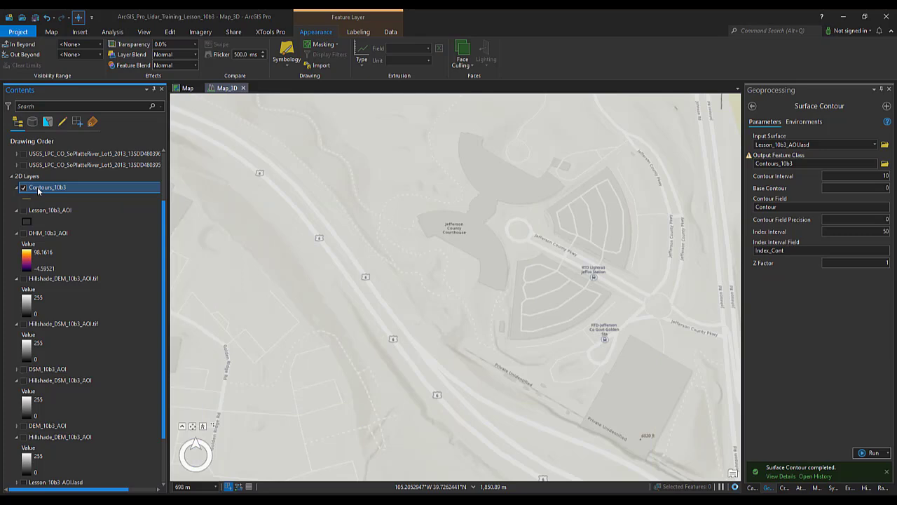
right_click(37, 186)
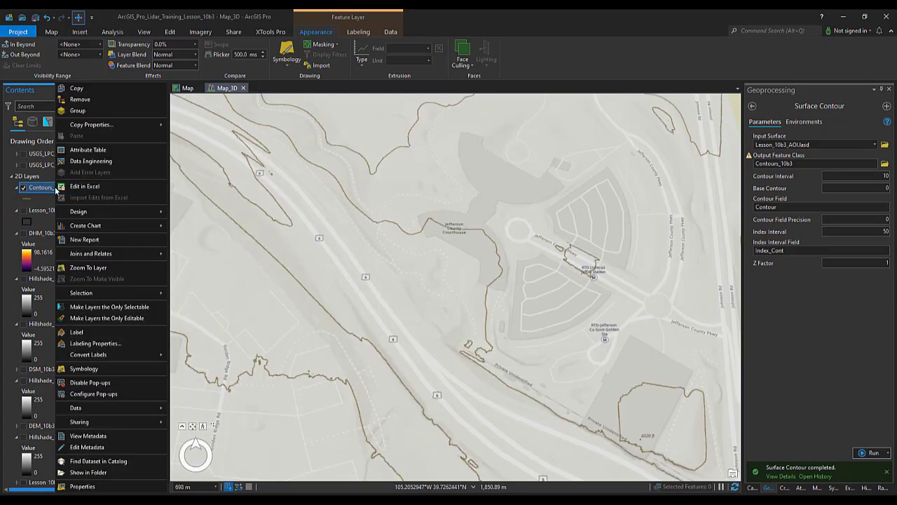
left_click(85, 368)
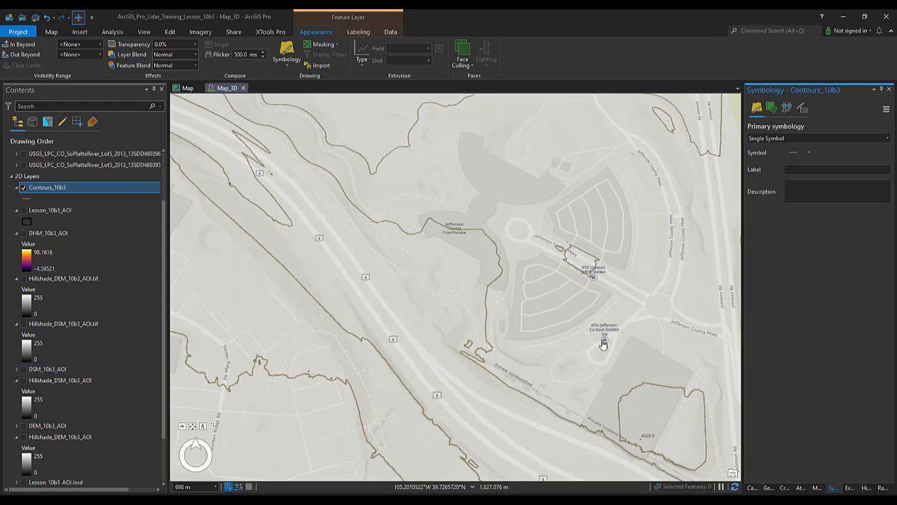
left_click(881, 139)
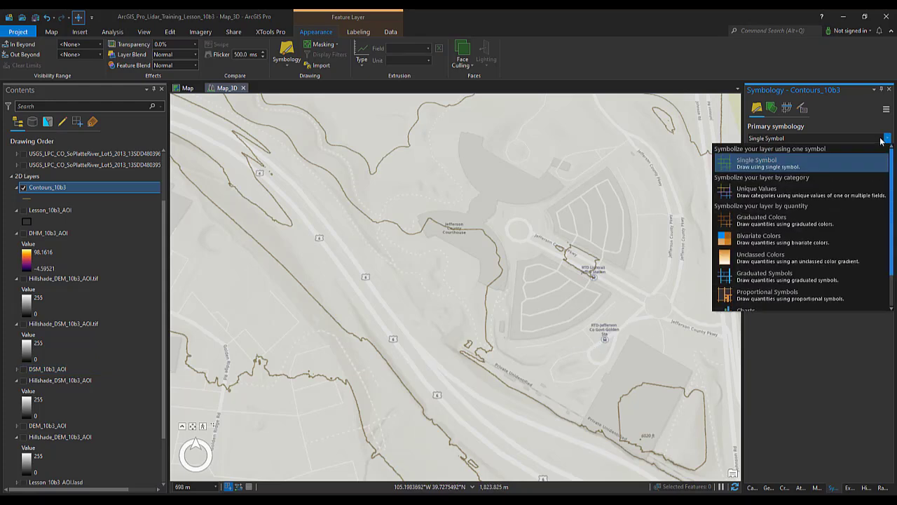
left_click(758, 191)
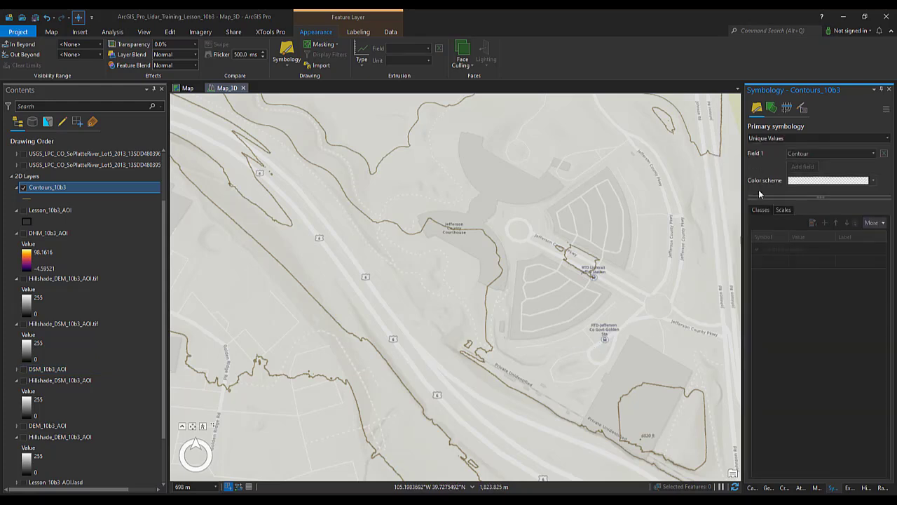
left_click(870, 157)
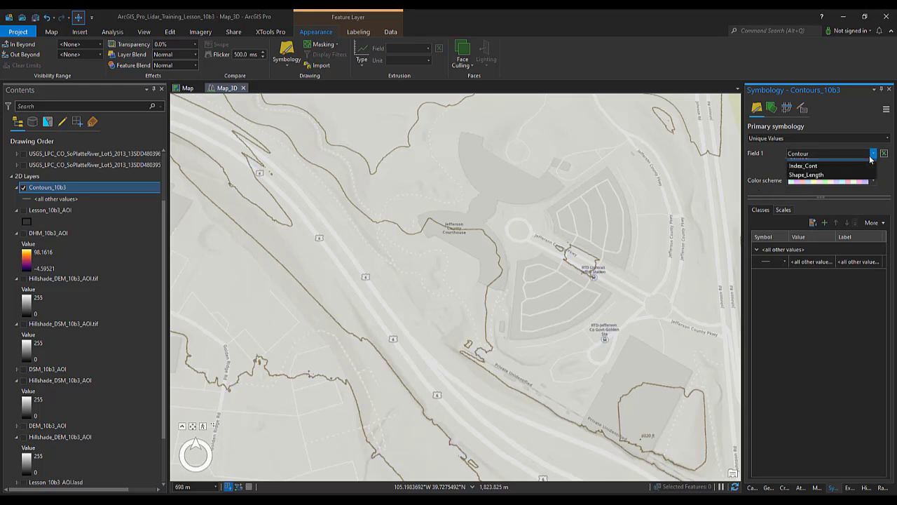
left_click(841, 172)
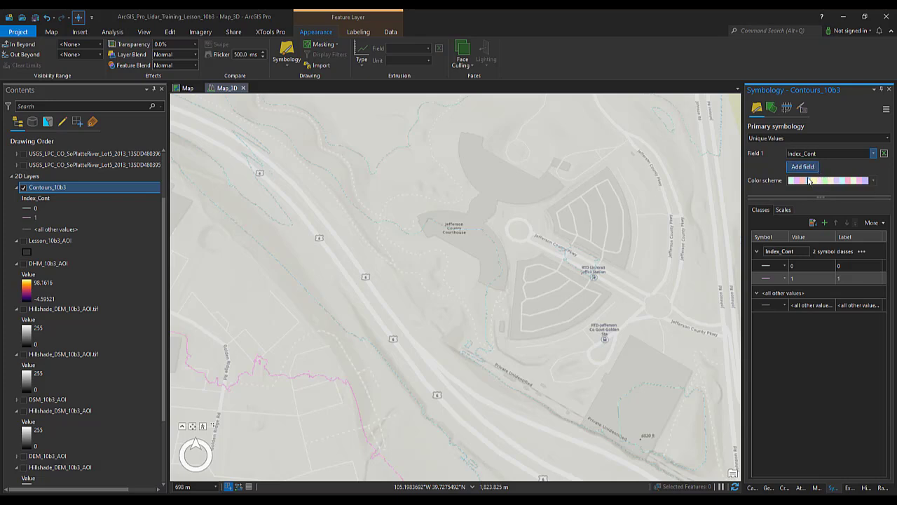
Step: Change the line color of the Index_Cont class 0 contours to light red and apply it
left_click(766, 266)
left_click(767, 267)
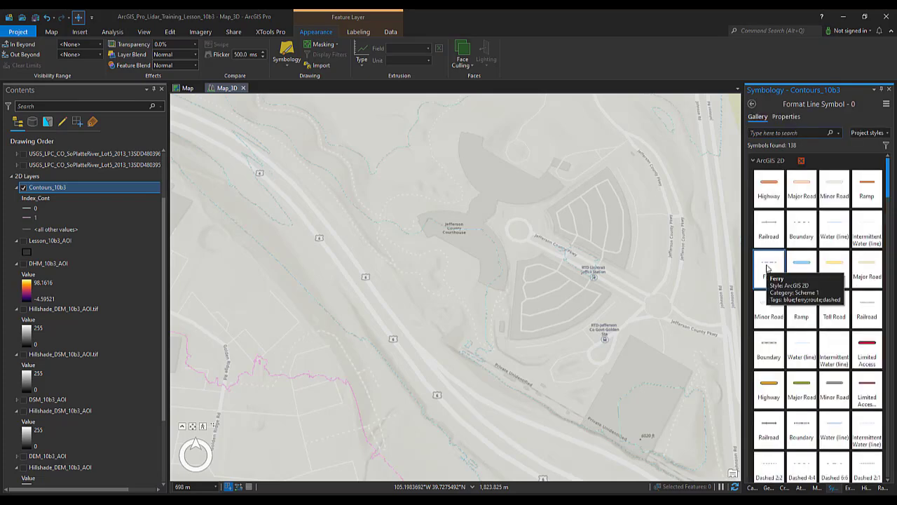
left_click(787, 117)
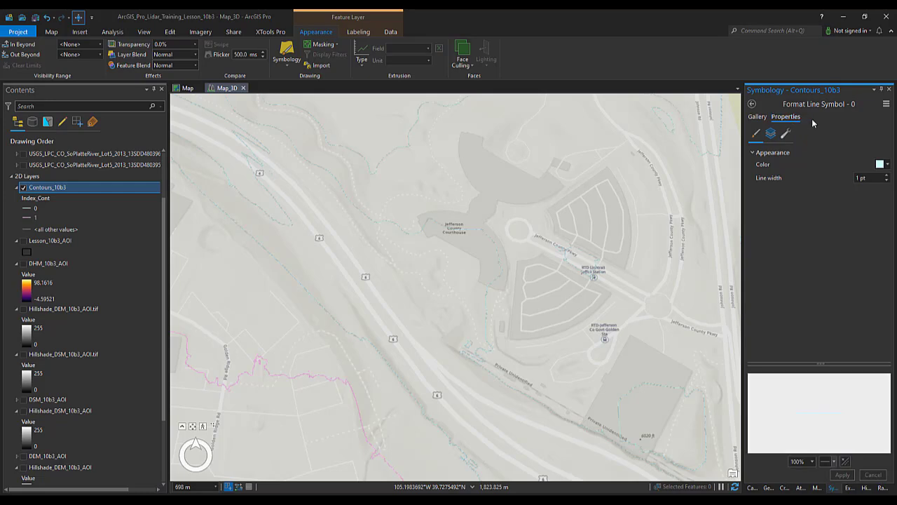
left_click(887, 165)
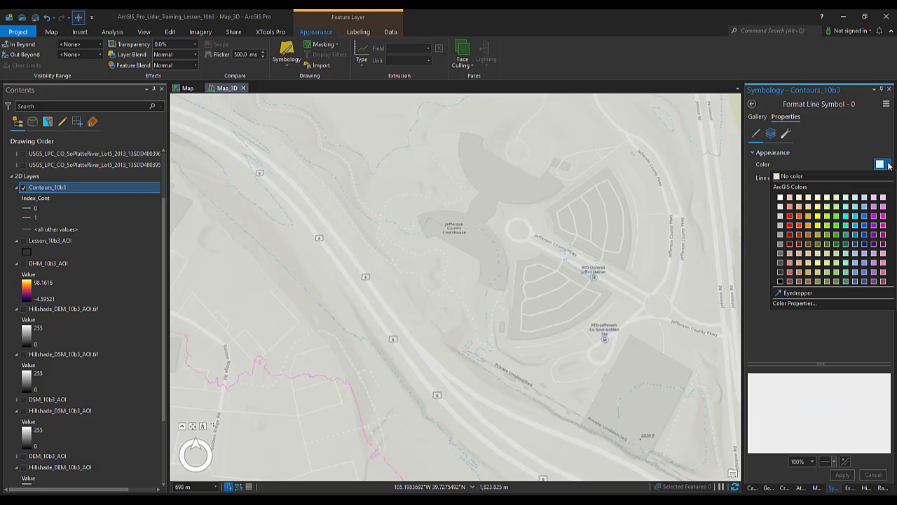
left_click(789, 208)
left_click(843, 475)
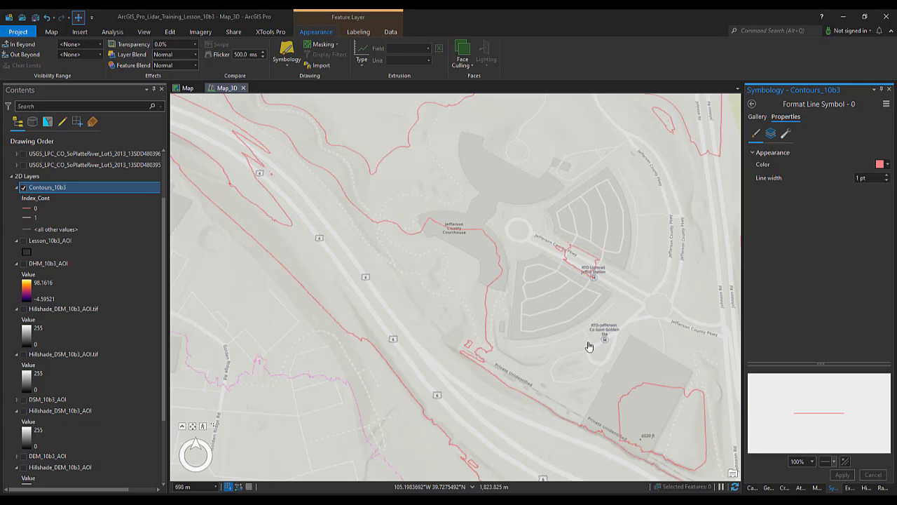
Step: Format the Index_Cont class 1 contours as dark red lines 2 pt wide and apply it
left_click(25, 218)
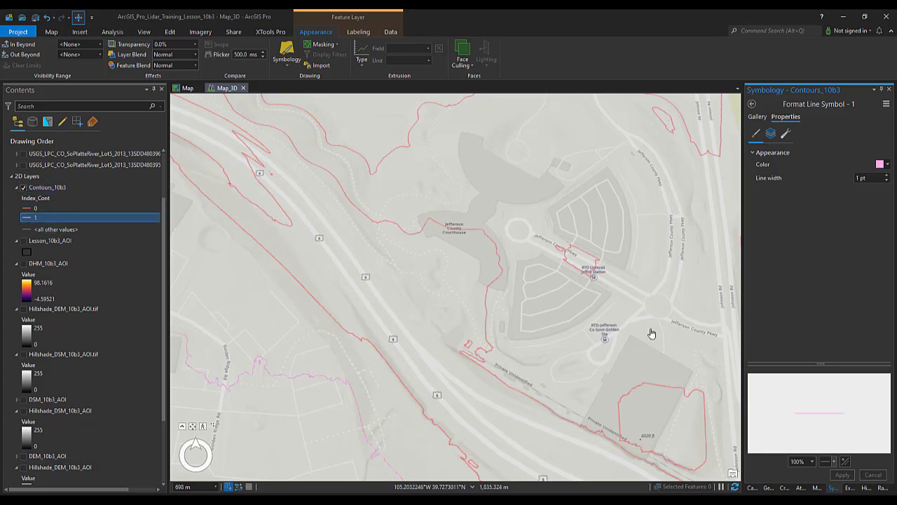
left_click(884, 164)
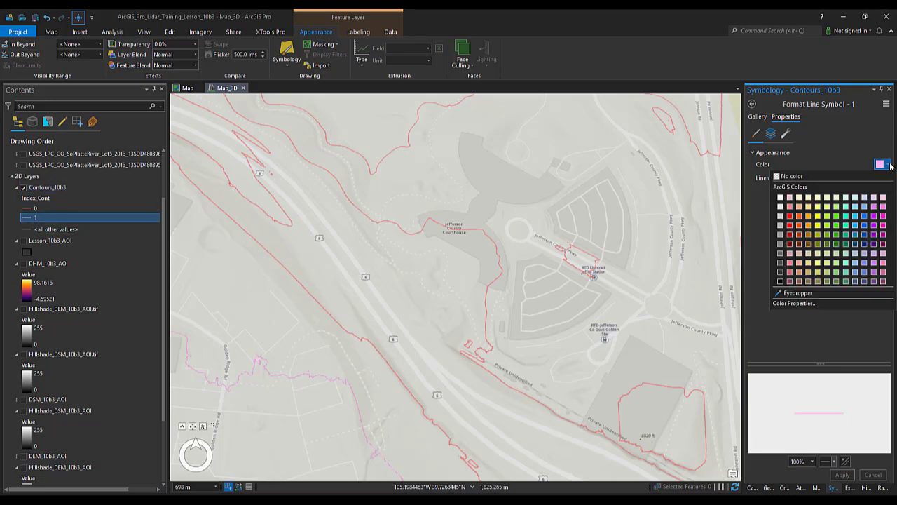
left_click(789, 229)
left_click(887, 176)
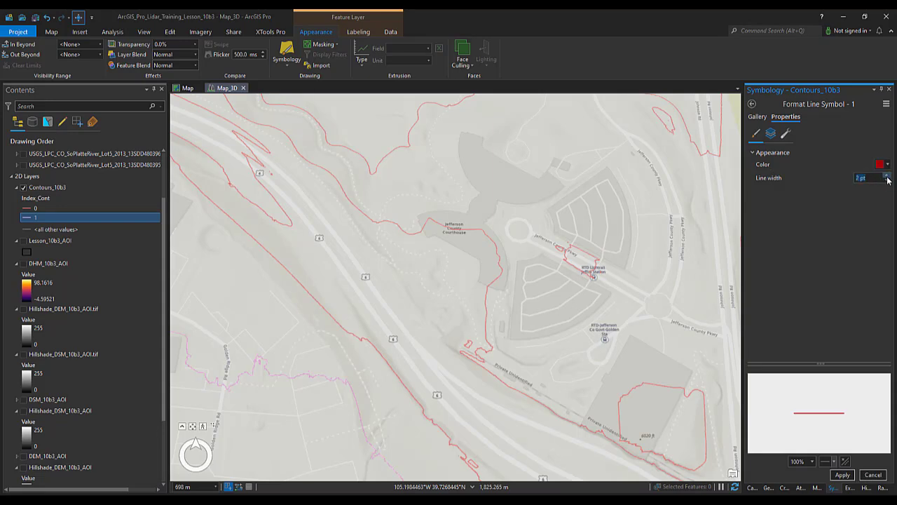
left_click(841, 474)
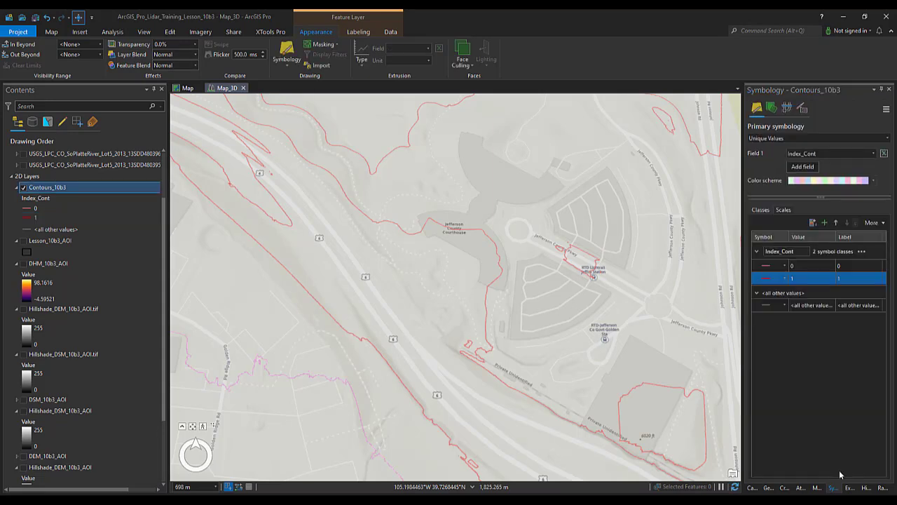
Step: Show the full extent of the Contours_10b3 layer in the scene and save the project
scroll(491, 327, "down", 3)
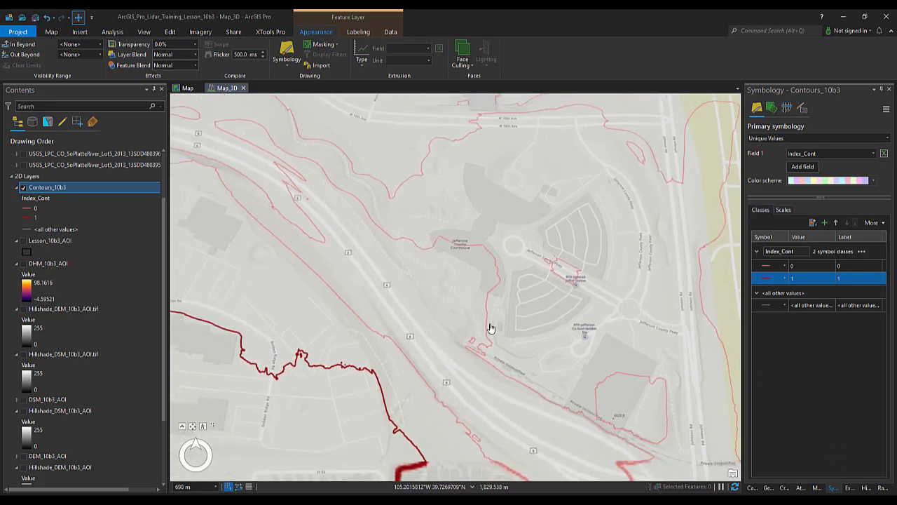
scroll(491, 328, "down", 5)
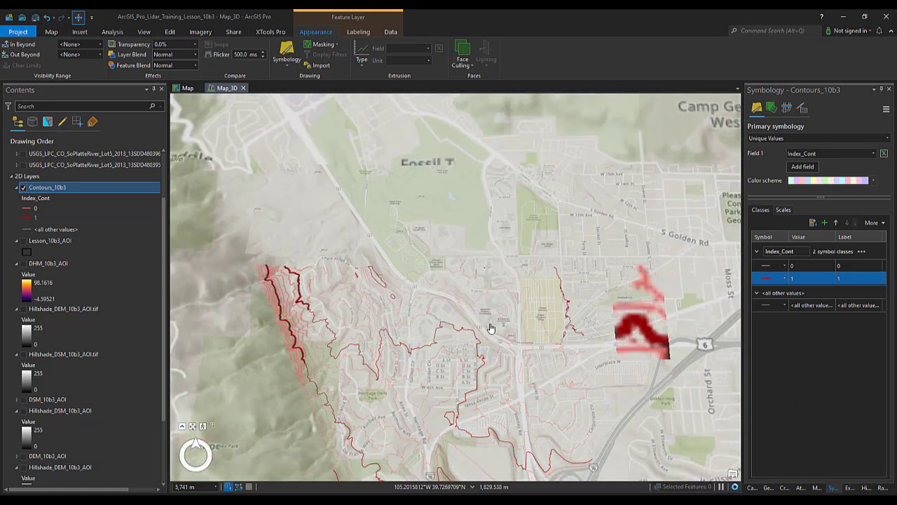
left_click_drag(491, 326, 429, 185)
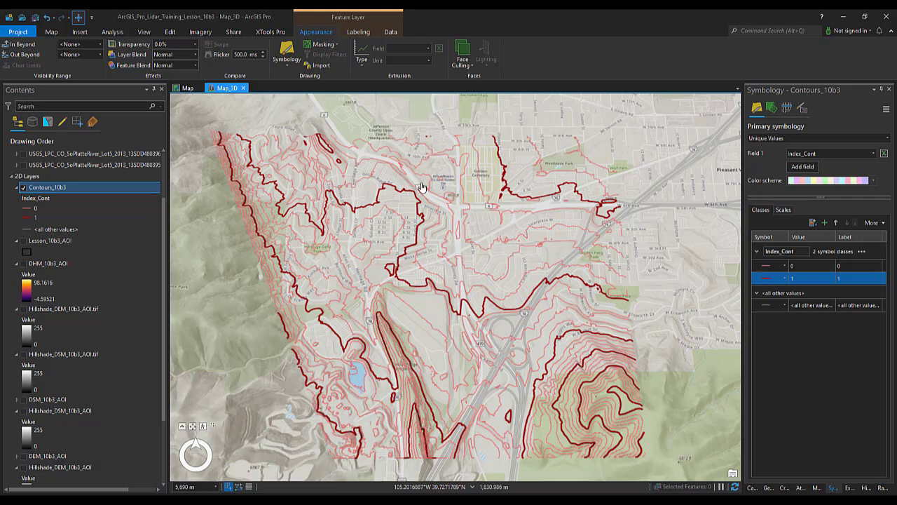
left_click(34, 18)
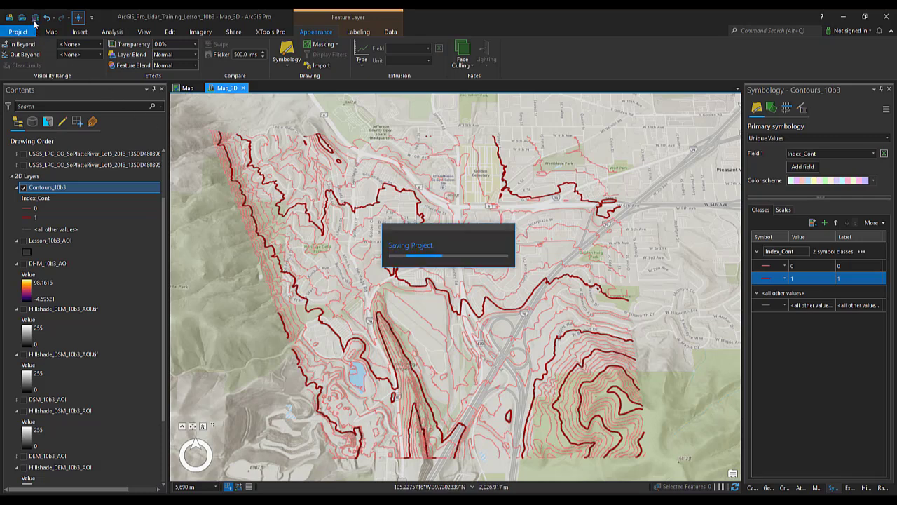